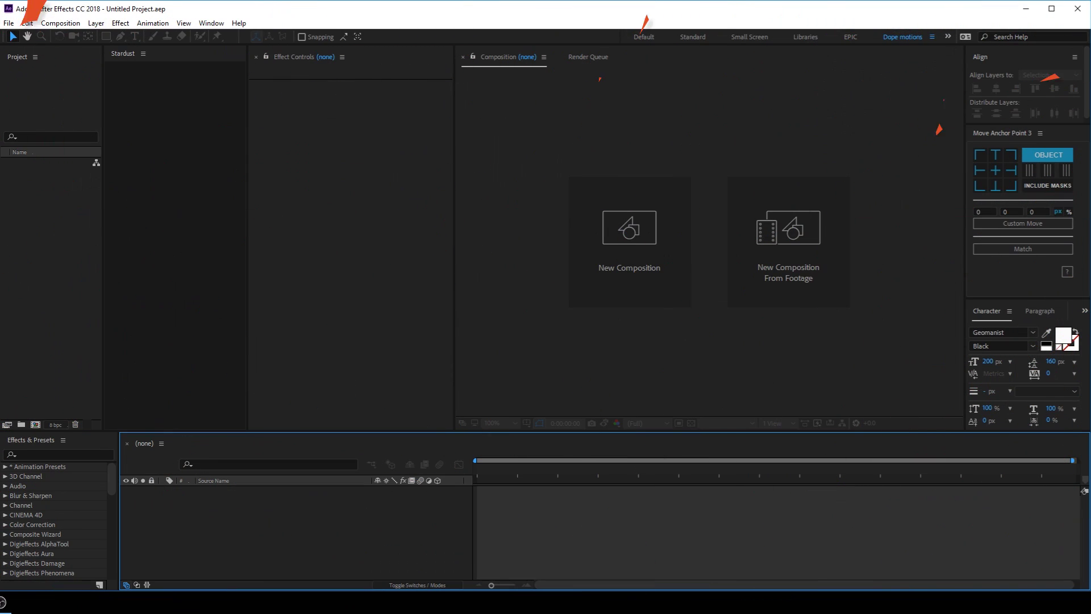
- Create a new composition named Main at 1920 x 1080 px, 30 fps, 10 seconds long
{"action": "left_click", "coordinate": [35, 425]}
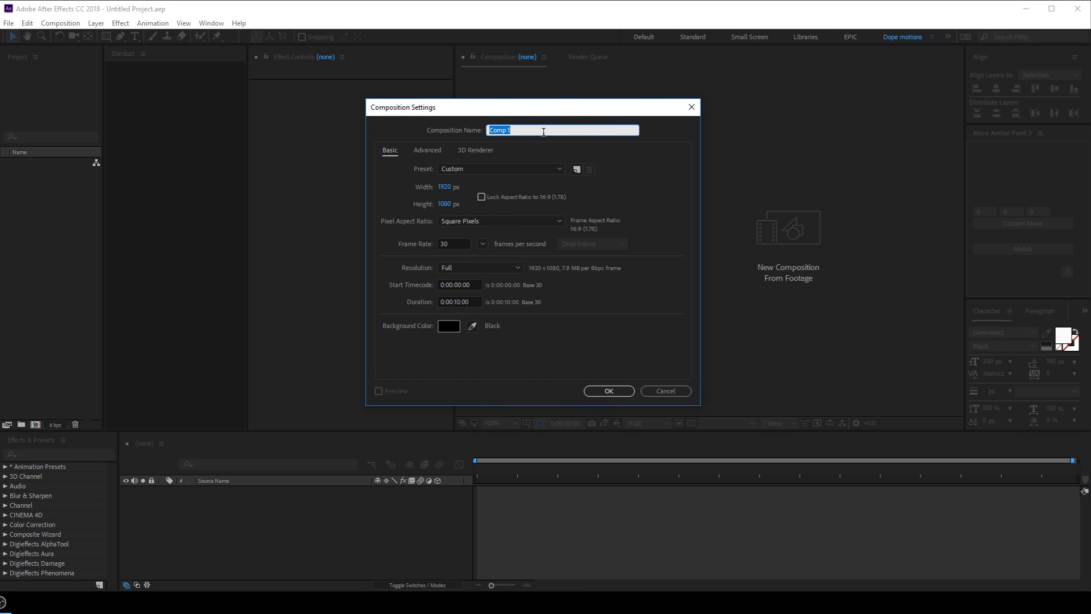
{"action": "type", "text": "Main"}
{"action": "left_click", "coordinate": [609, 391]}
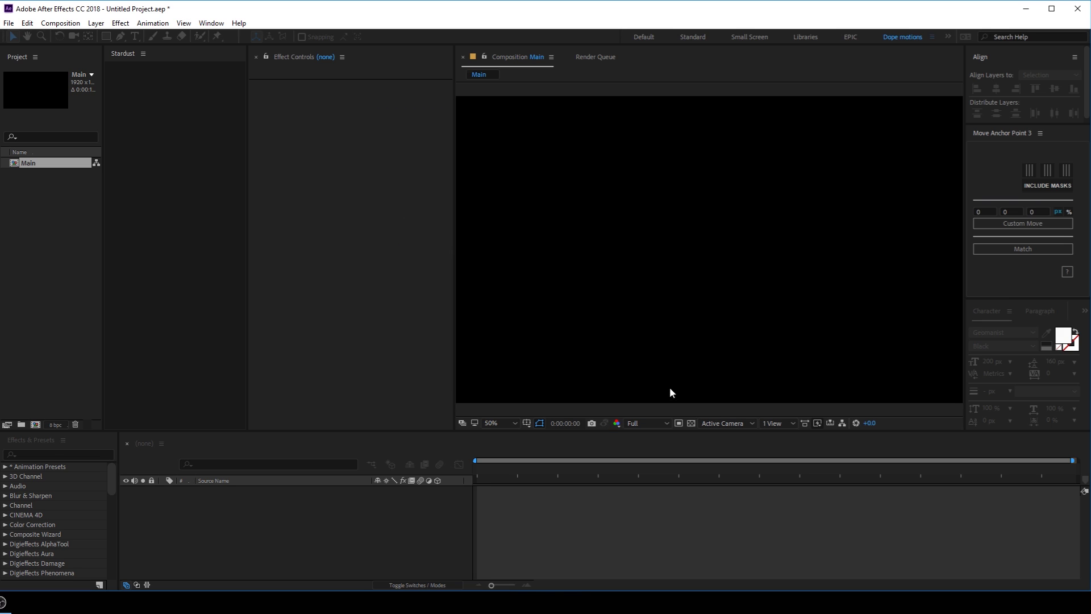
{"action": "left_click_drag", "start_coordinate": [452, 297], "coordinate": [427, 301]}
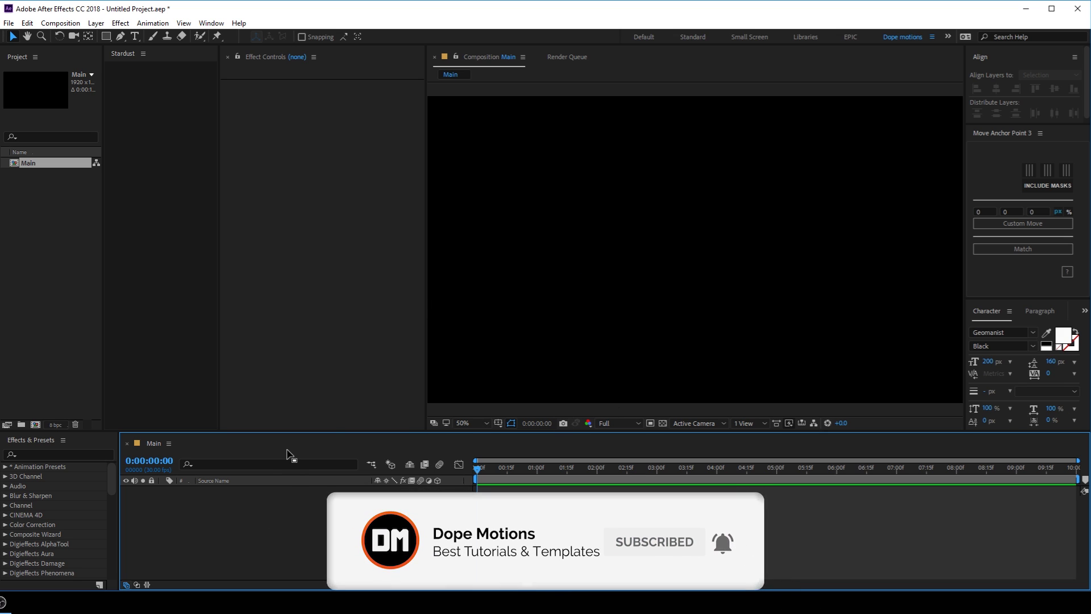
- Create a black full-size solid layer named BG in the Main composition
{"action": "key", "text": "ctrl+y"}
{"action": "left_click_drag", "start_coordinate": [525, 130], "coordinate": [485, 159]}
{"action": "left_click", "coordinate": [574, 149]}
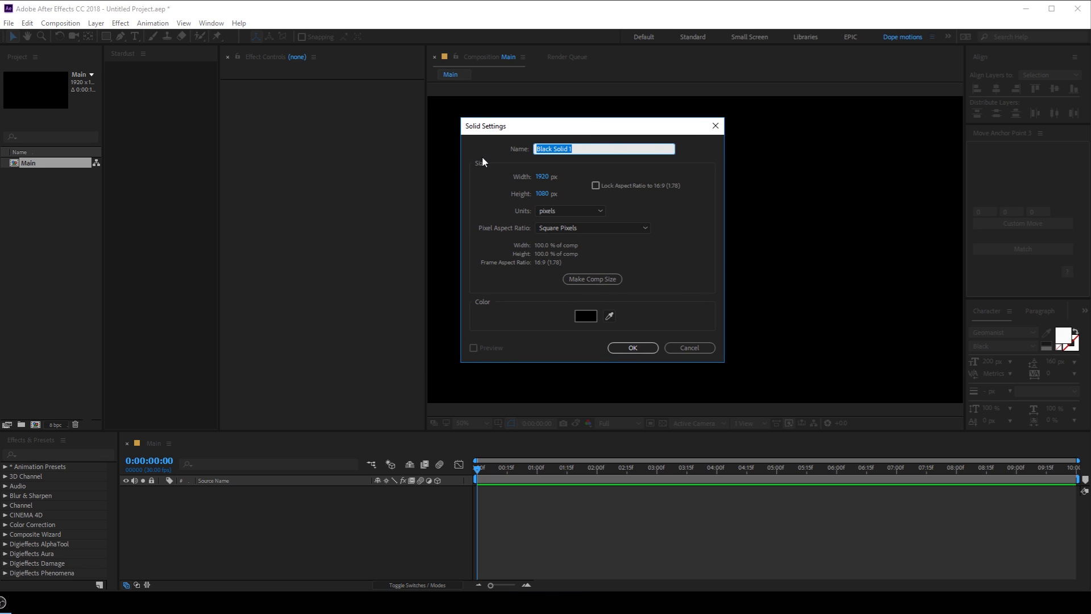
{"action": "type", "text": "BG"}
{"action": "left_click", "coordinate": [630, 348]}
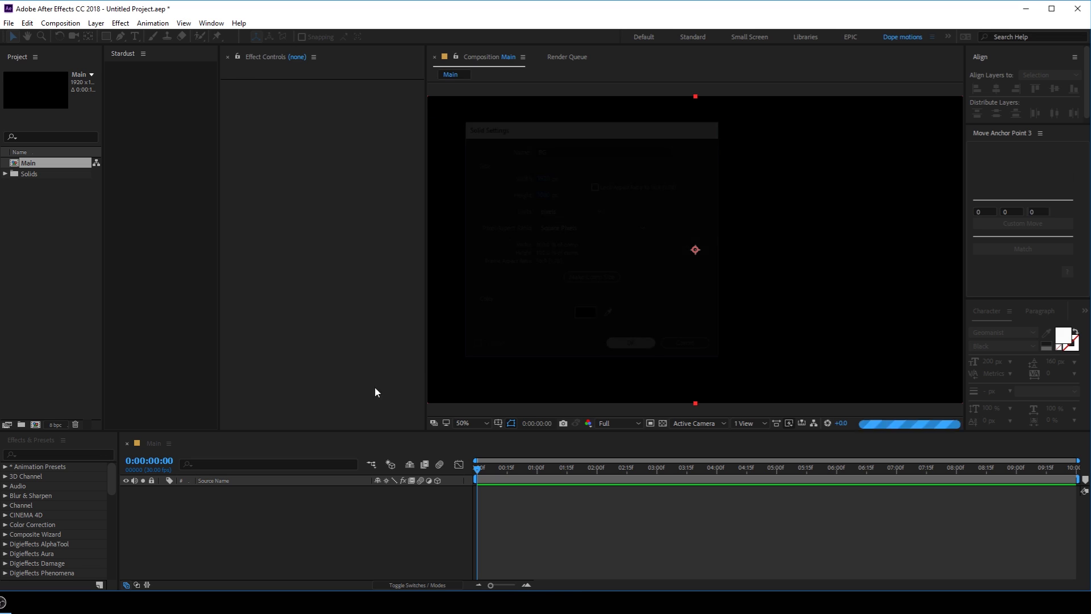
{"action": "left_click", "coordinate": [237, 539]}
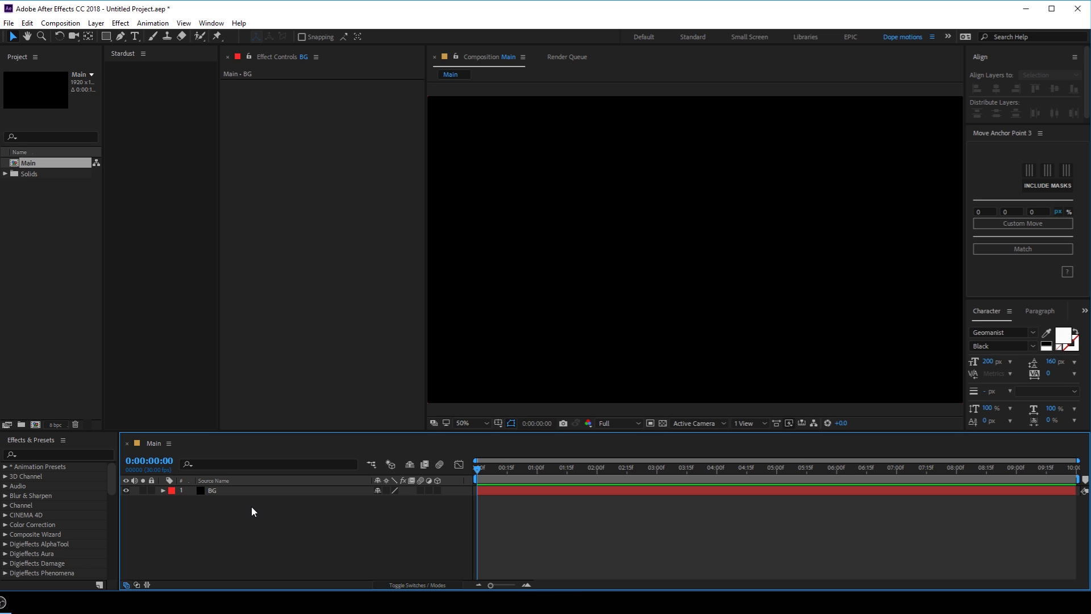
- Create a second black full-size solid layer named Stardust above the BG layer
{"action": "key", "text": "ctrl+y"}
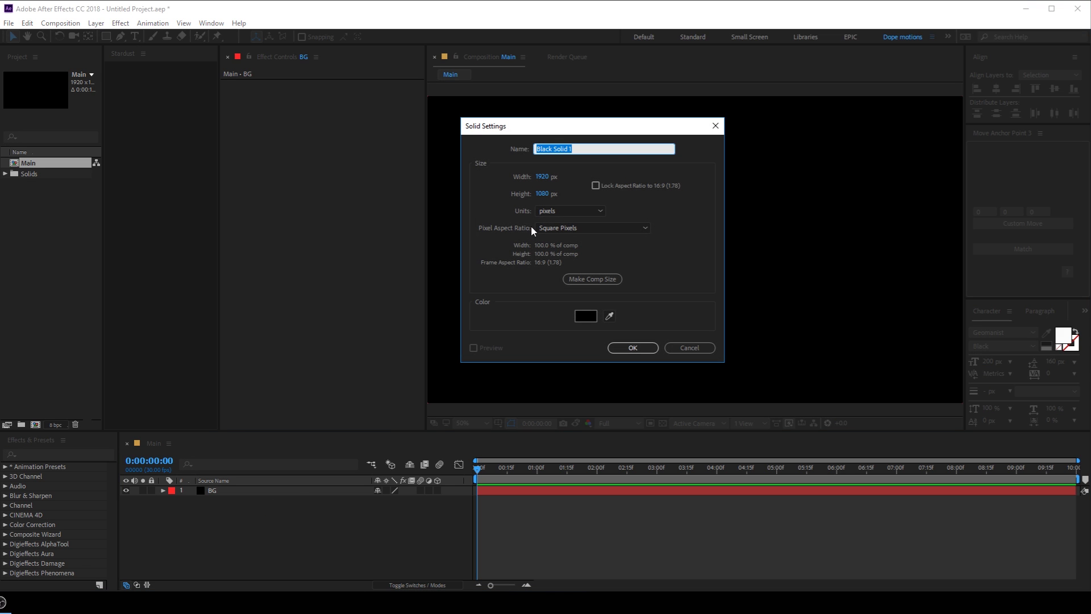
{"action": "type", "text": "Stardust"}
{"action": "left_click", "coordinate": [626, 348]}
- Apply the Stardust effect to the Stardust layer and preview the particles at 0:00:04:09
{"action": "key", "text": "ctrl+space"}
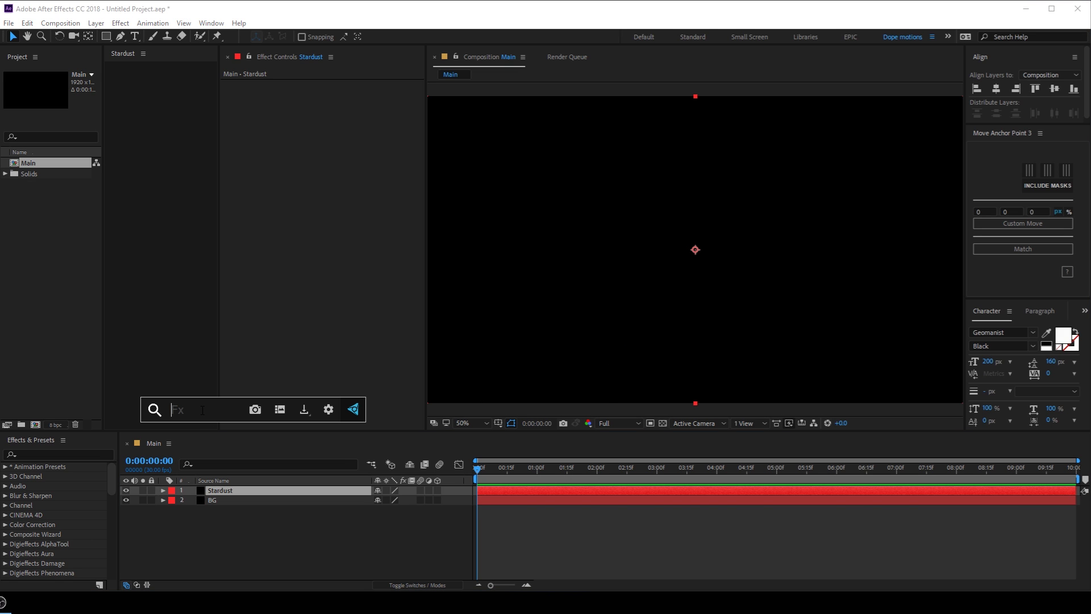
{"action": "type", "text": "sta"}
{"action": "key", "text": "Down"}
{"action": "key", "text": "Down"}
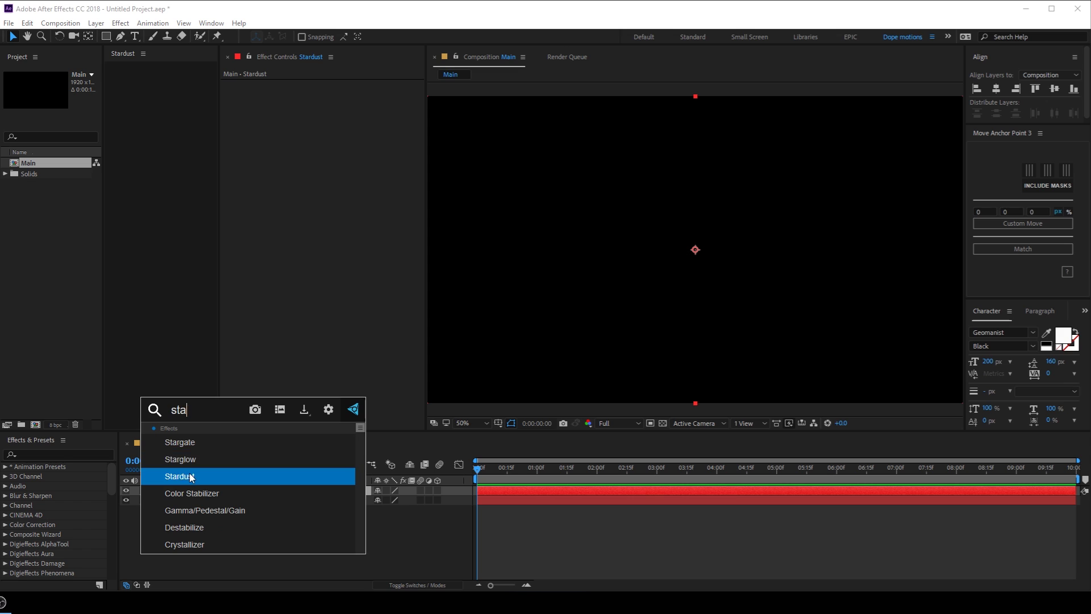
{"action": "key", "text": "Return"}
{"action": "left_click_drag", "start_coordinate": [502, 475], "coordinate": [735, 475]}
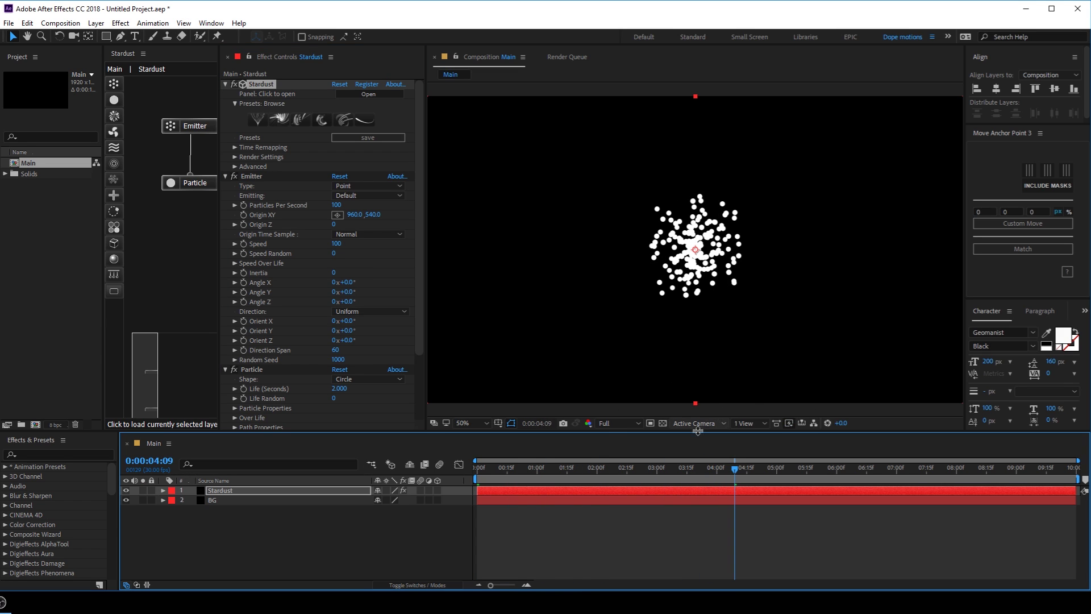
- Add a camera layer to the composition and orbit it around the particles
{"action": "right_click", "coordinate": [247, 550]}
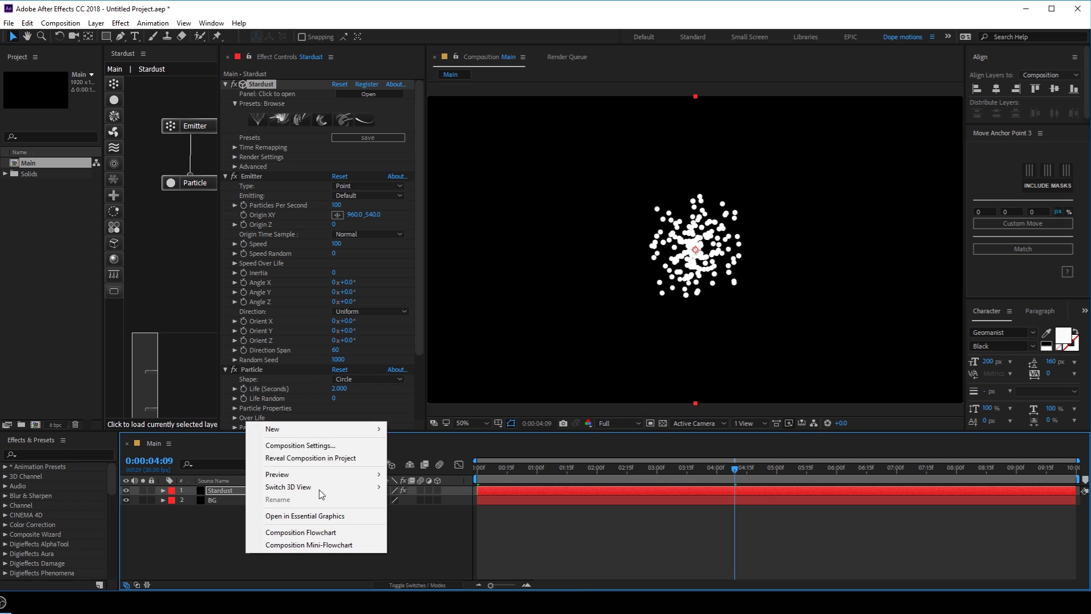
{"action": "mouse_move", "coordinate": [295, 433]}
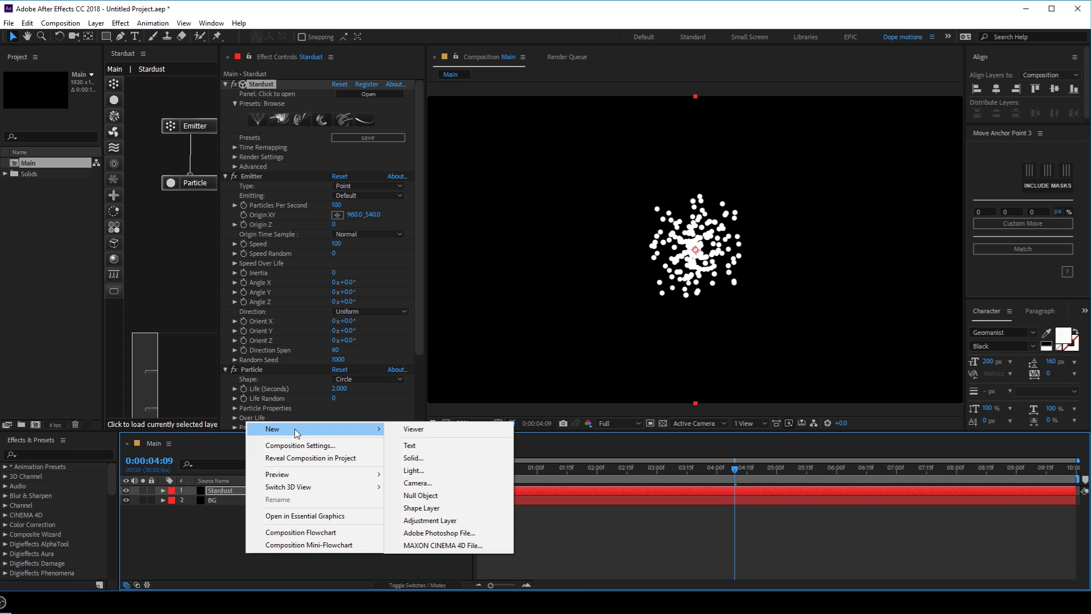
{"action": "left_click", "coordinate": [412, 480]}
{"action": "left_click", "coordinate": [328, 420]}
{"action": "key", "text": "c"}
{"action": "left_click_drag", "start_coordinate": [687, 275], "coordinate": [778, 182]}
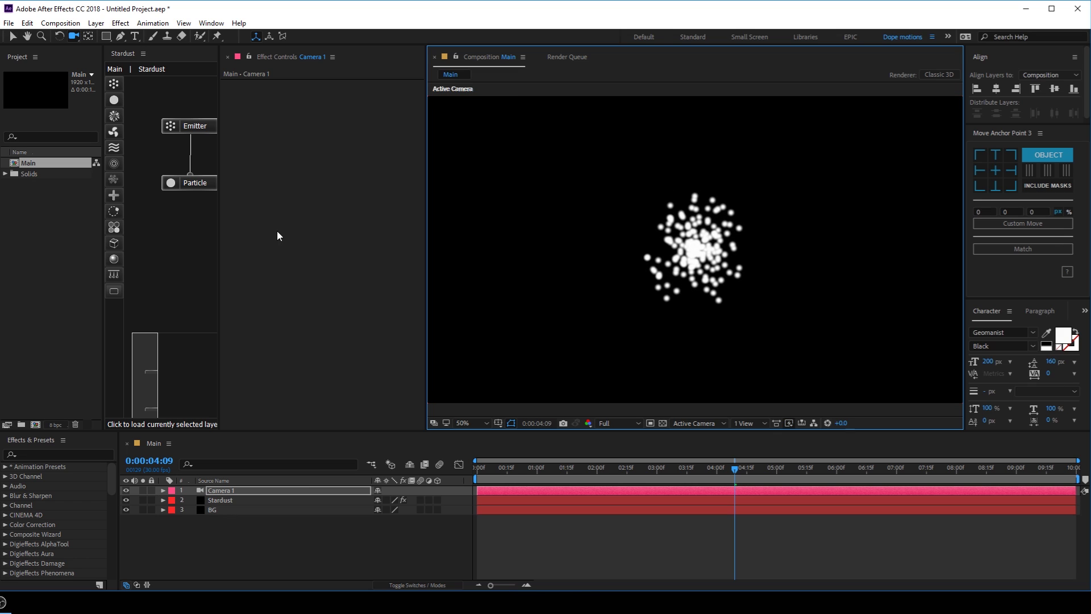
- Enlarge the Stardust node panel so its nodes fit, and check that the panel is enabled in the workspace
{"action": "left_click_drag", "start_coordinate": [222, 252], "coordinate": [257, 252]}
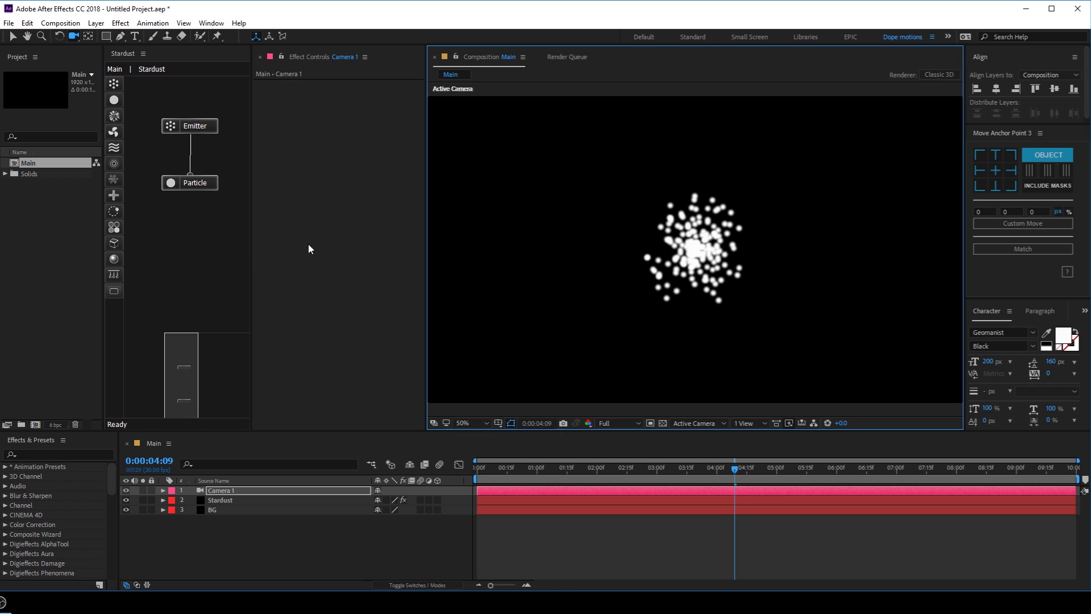
{"action": "left_click_drag", "start_coordinate": [424, 261], "coordinate": [475, 261]}
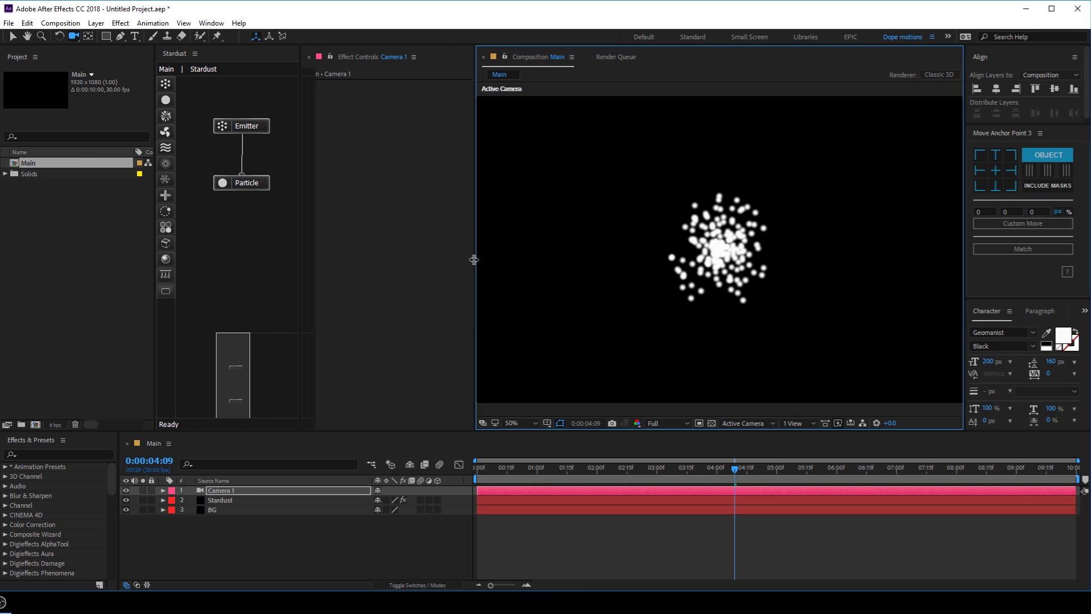
{"action": "left_click_drag", "start_coordinate": [155, 301], "coordinate": [111, 299]}
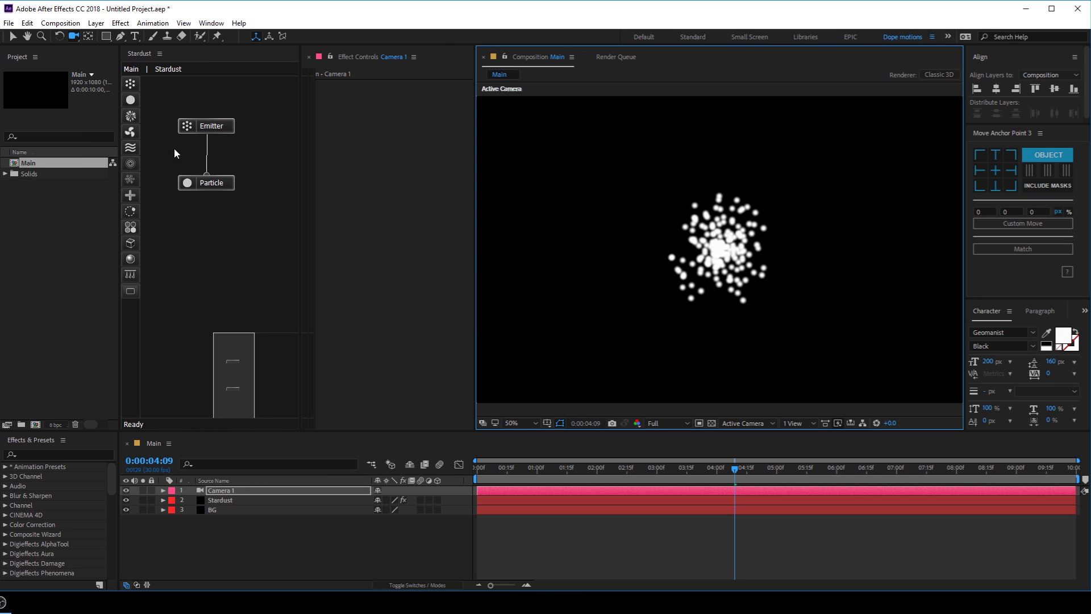
{"action": "left_click", "coordinate": [210, 23]}
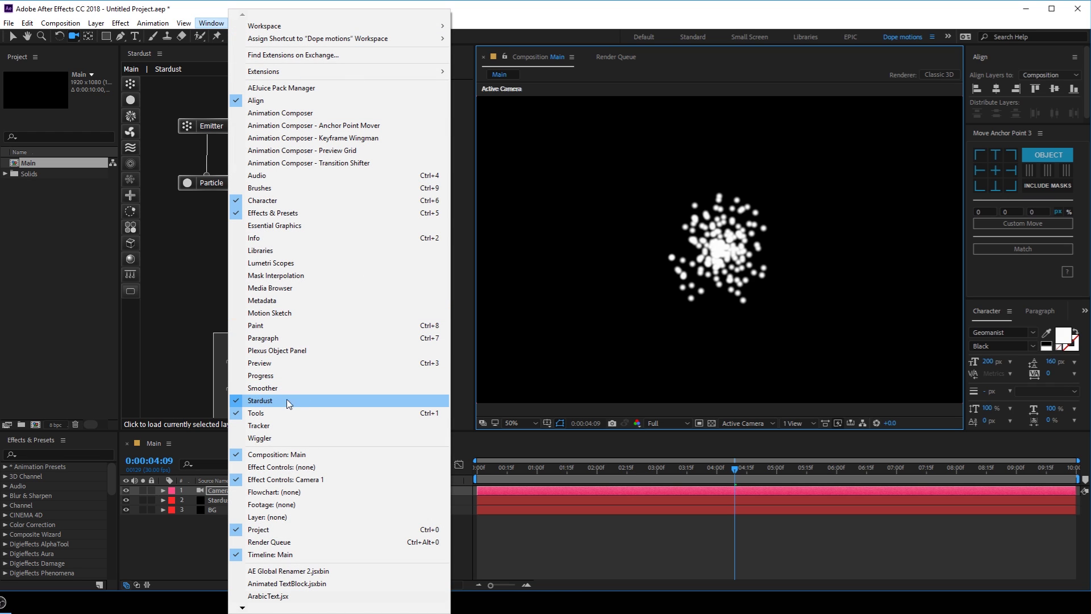
{"action": "left_click", "coordinate": [219, 517]}
- Delete the camera layer from the composition
{"action": "left_click", "coordinate": [224, 488]}
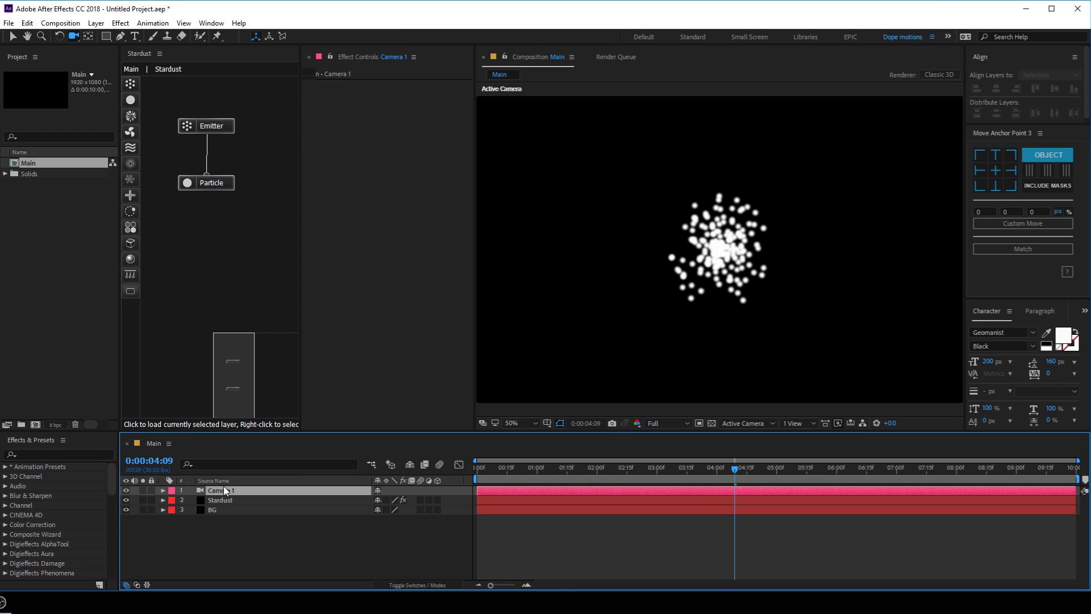
{"action": "key", "text": "Delete"}
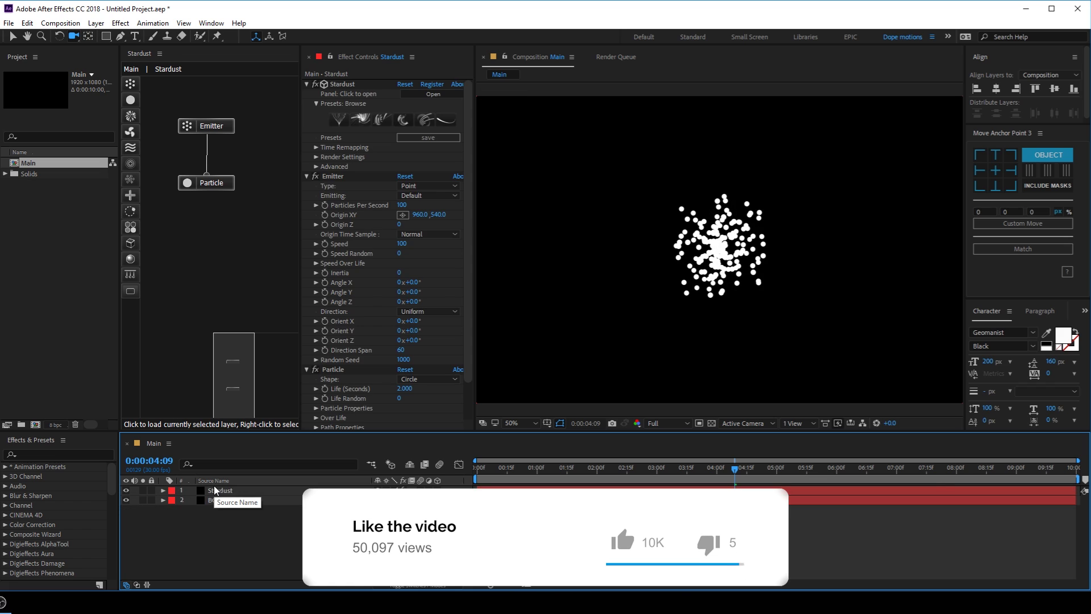
- Add a two-line text layer reading MOTION GRAPHICS, using the Geomanist Black font at 200 px
{"action": "left_click", "coordinate": [135, 35]}
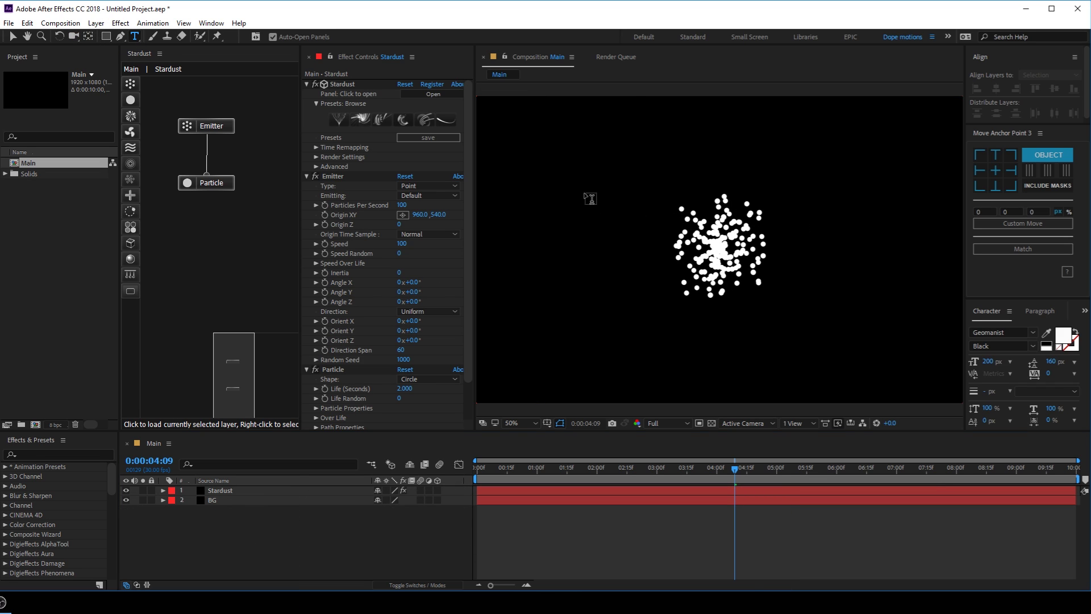
{"action": "left_click", "coordinate": [584, 199]}
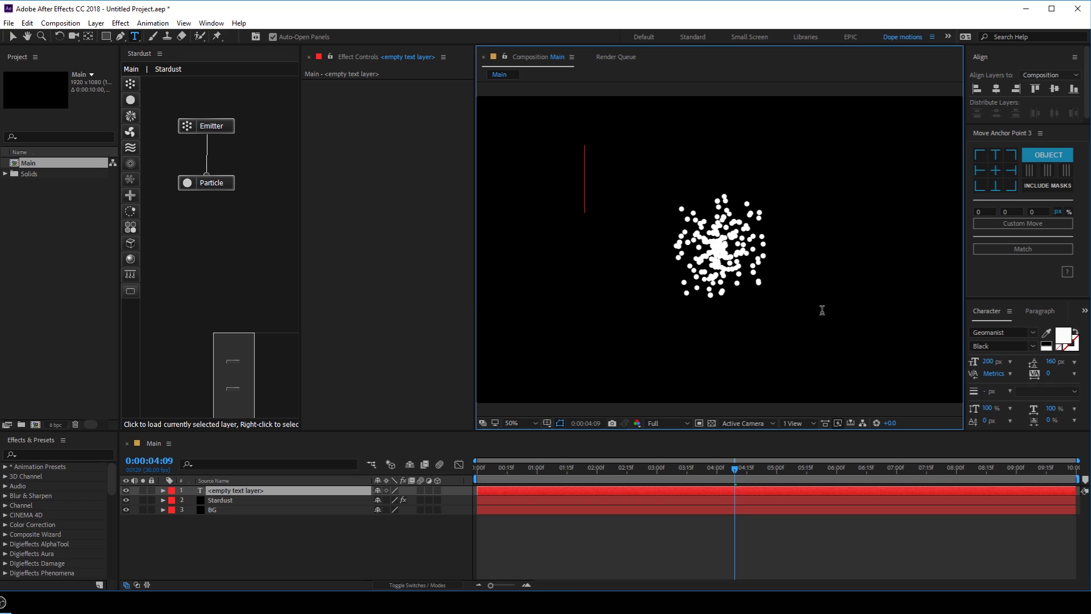
{"action": "type", "text": "MOTION"}
{"action": "key", "text": "Return"}
{"action": "type", "text": "GRAPHICS"}
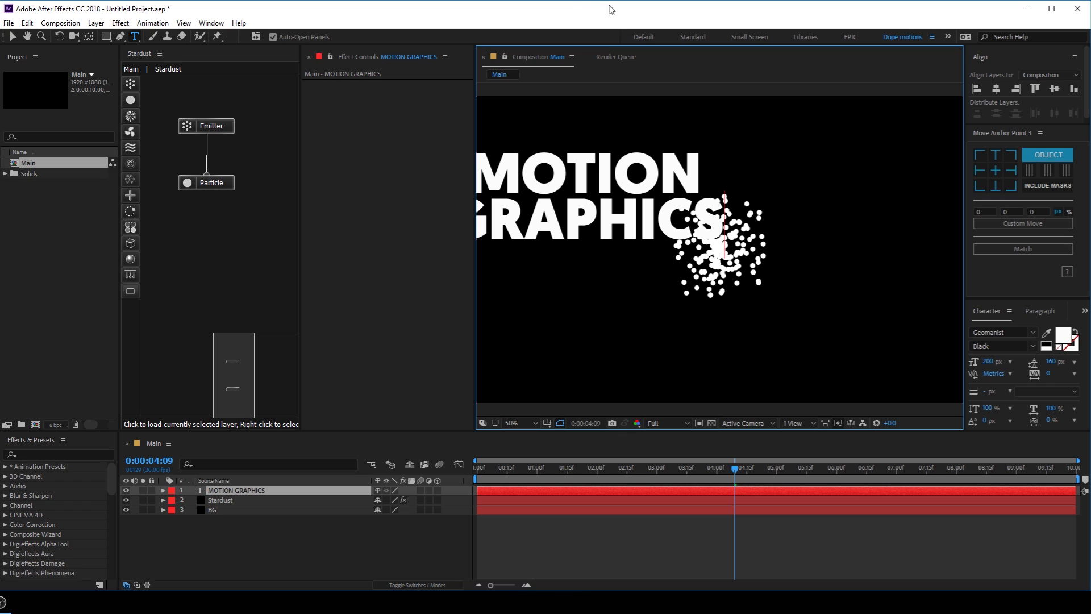
{"action": "left_click", "coordinate": [12, 37]}
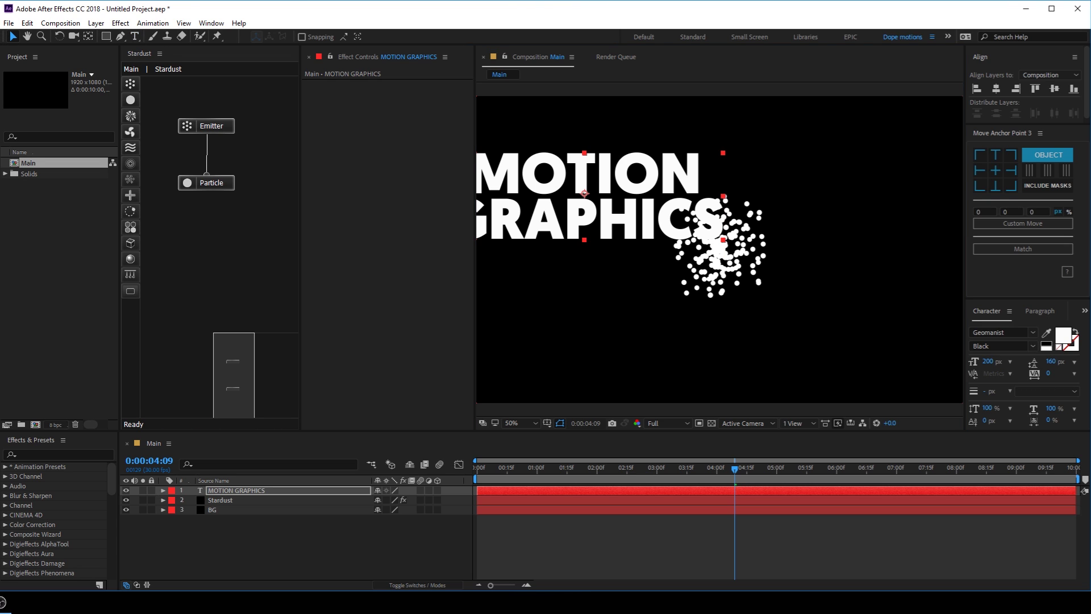
- Center the text's anchor point and align the text to the middle of the composition, with its layer hidden
{"action": "left_click", "coordinate": [1001, 135]}
{"action": "left_click", "coordinate": [996, 88]}
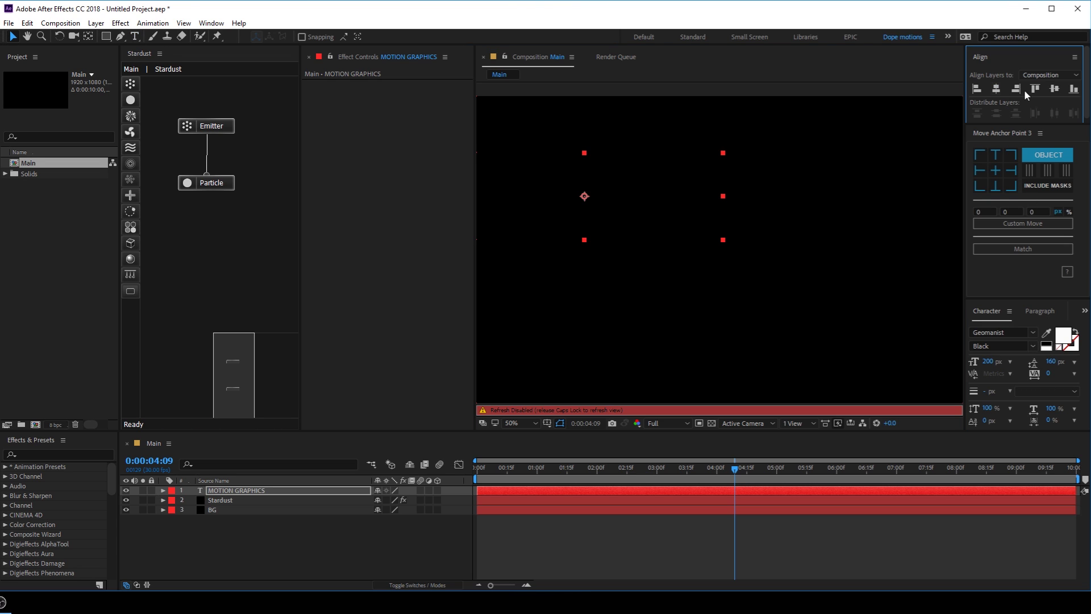
{"action": "left_click", "coordinate": [1054, 88]}
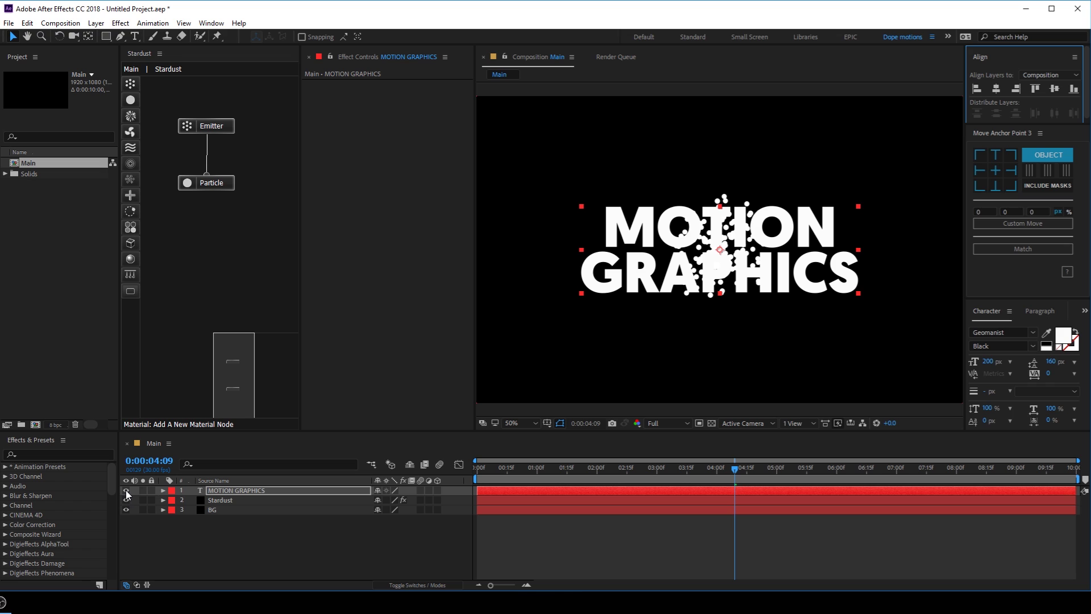
{"action": "left_click", "coordinate": [126, 490]}
- Widen the effect settings area and set the Stardust layer's Emitter type to Text / Mask
{"action": "left_click", "coordinate": [215, 500]}
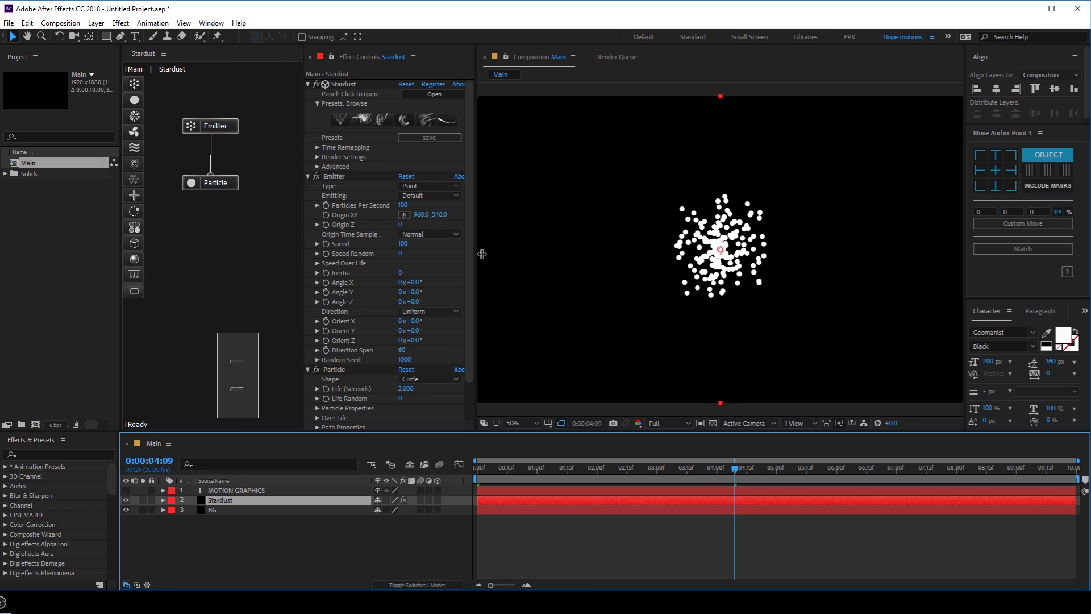
{"action": "left_click_drag", "start_coordinate": [476, 253], "coordinate": [552, 250]}
{"action": "left_click_drag", "start_coordinate": [363, 259], "coordinate": [327, 257]}
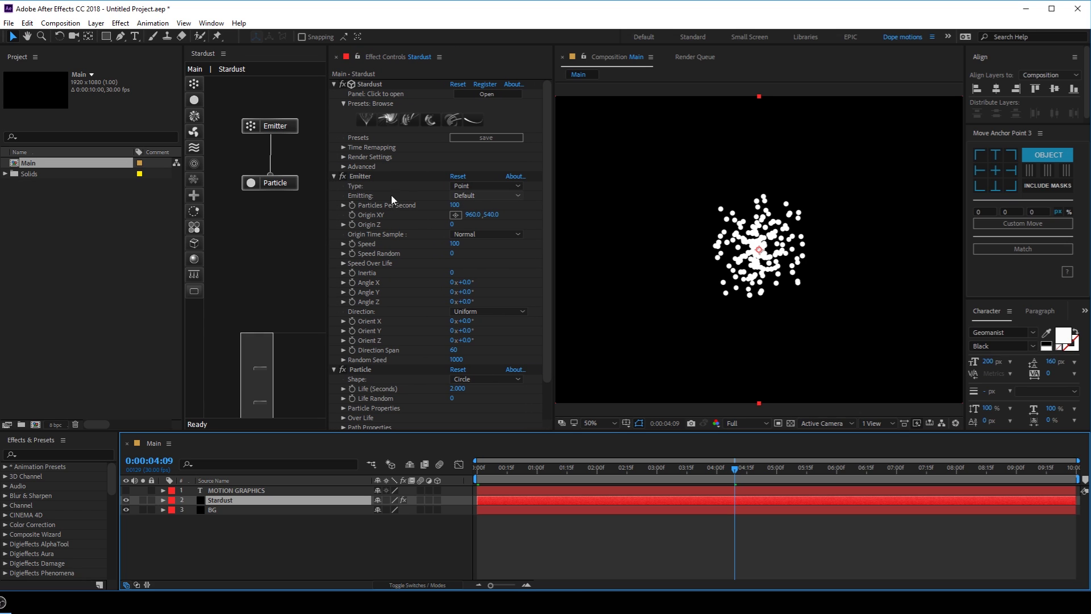
{"action": "left_click", "coordinate": [485, 184]}
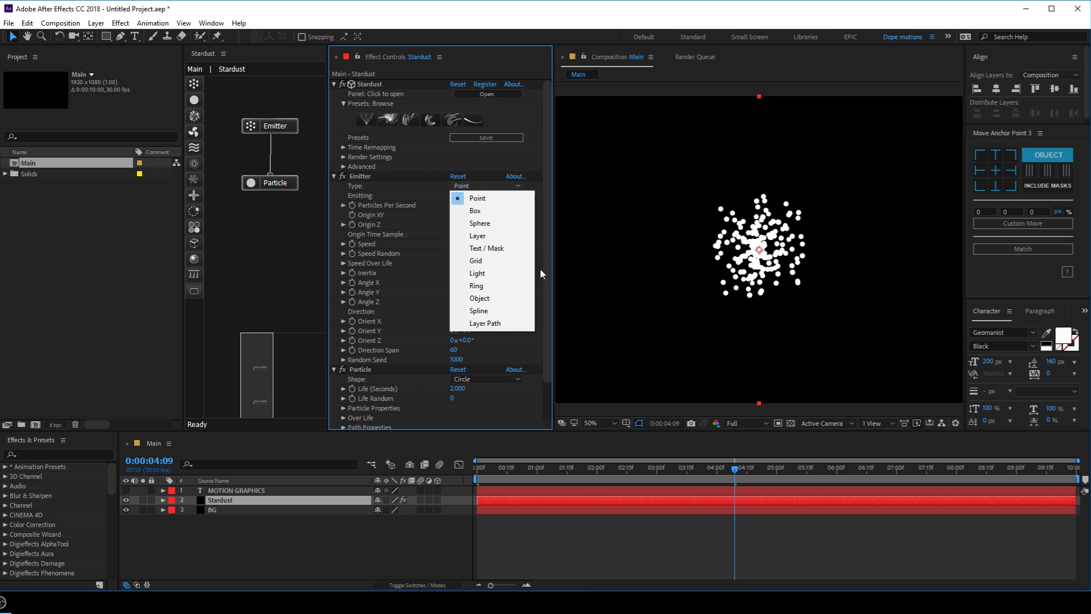
{"action": "left_click", "coordinate": [496, 250]}
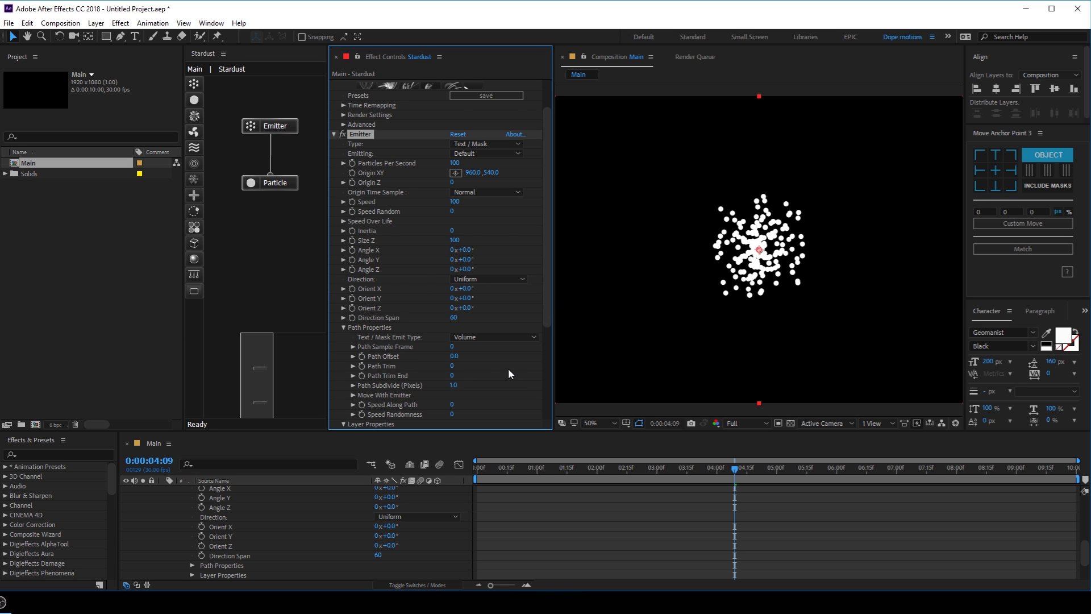
- Assign the MOTION GRAPHICS layer as the emitter's source layer and preview the particles around 0:00:04:16
{"action": "scroll", "coordinate": [507, 364], "scroll_direction": "down", "scroll_amount": 3}
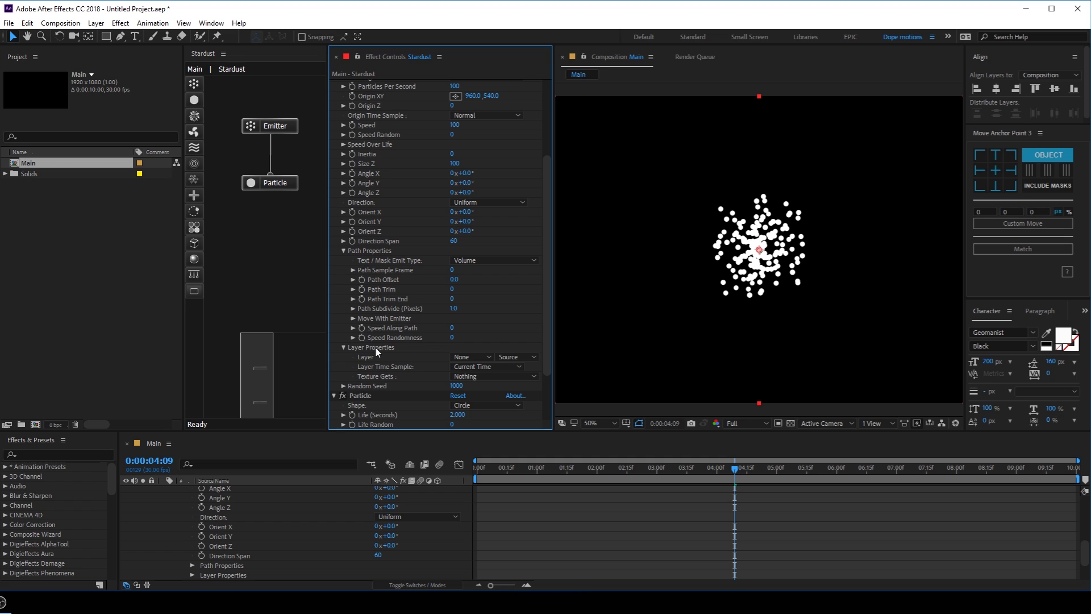
{"action": "left_click", "coordinate": [474, 356]}
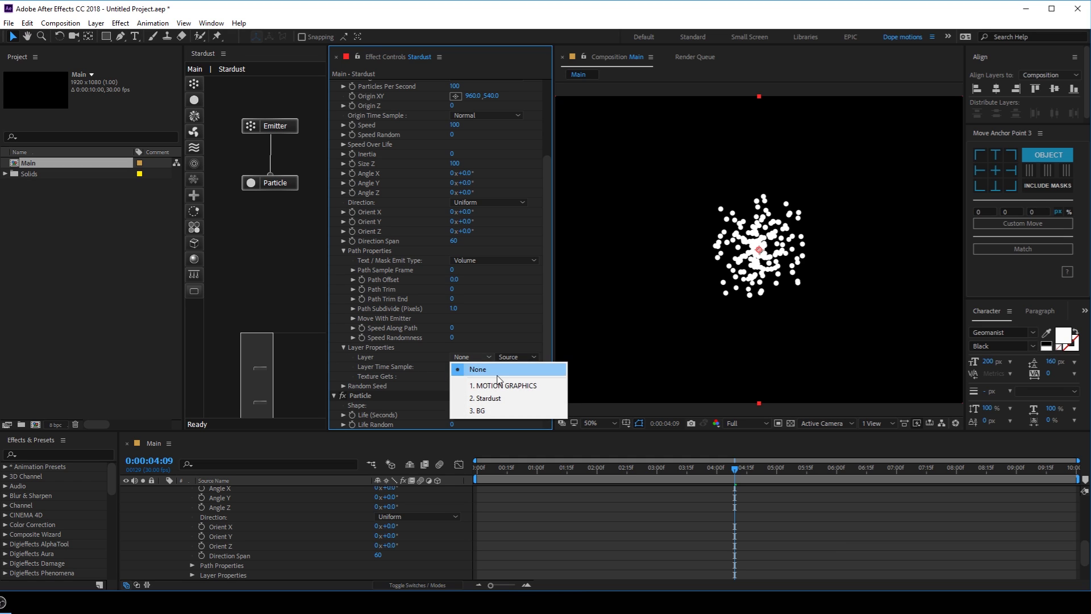
{"action": "left_click", "coordinate": [494, 385]}
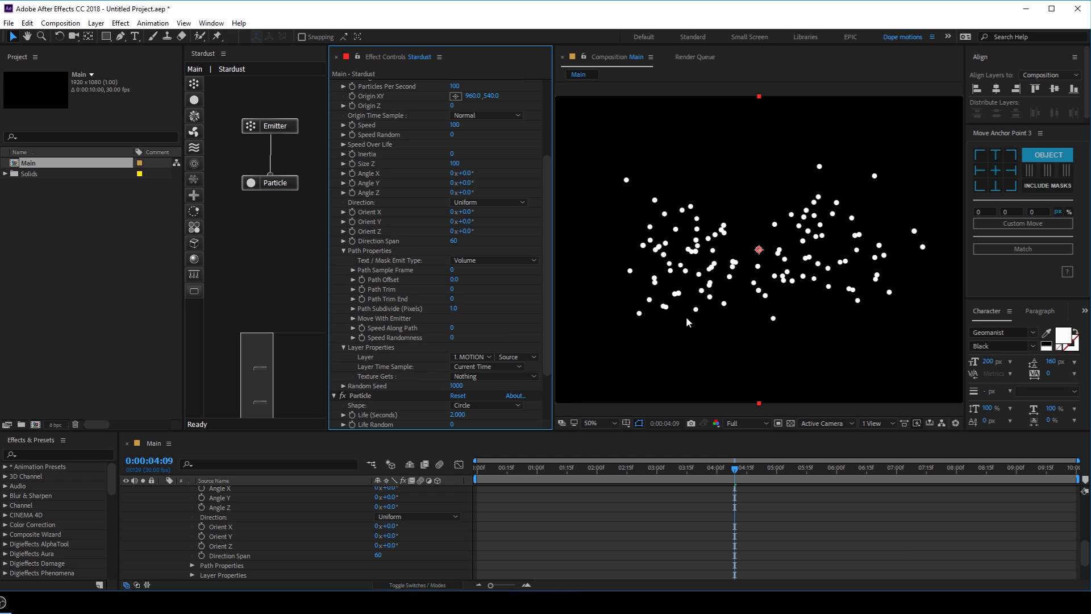
{"action": "left_click_drag", "start_coordinate": [503, 482], "coordinate": [729, 475]}
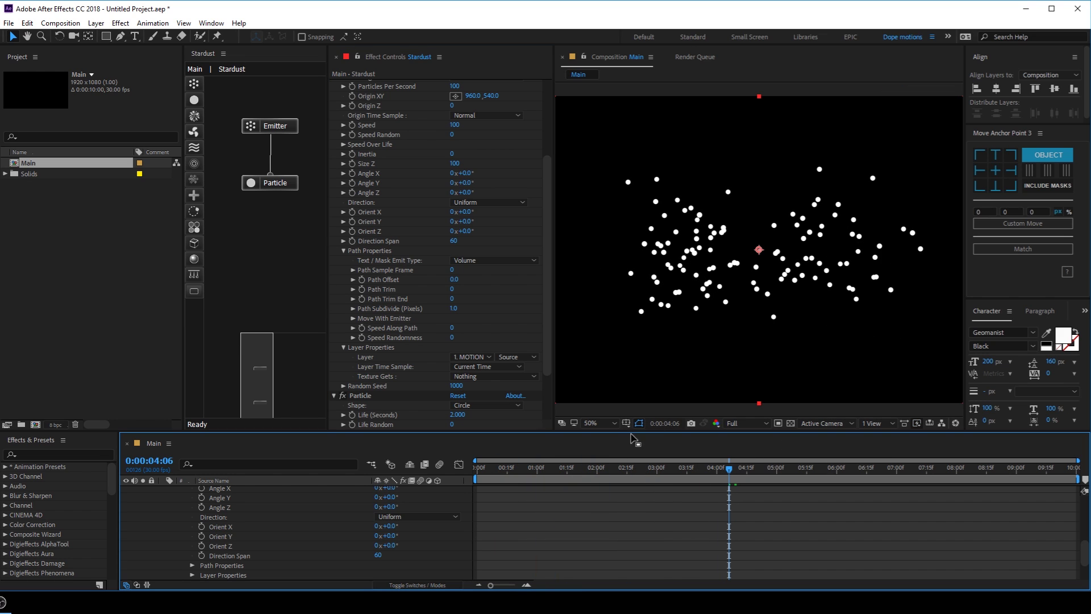
{"action": "left_click", "coordinate": [749, 467]}
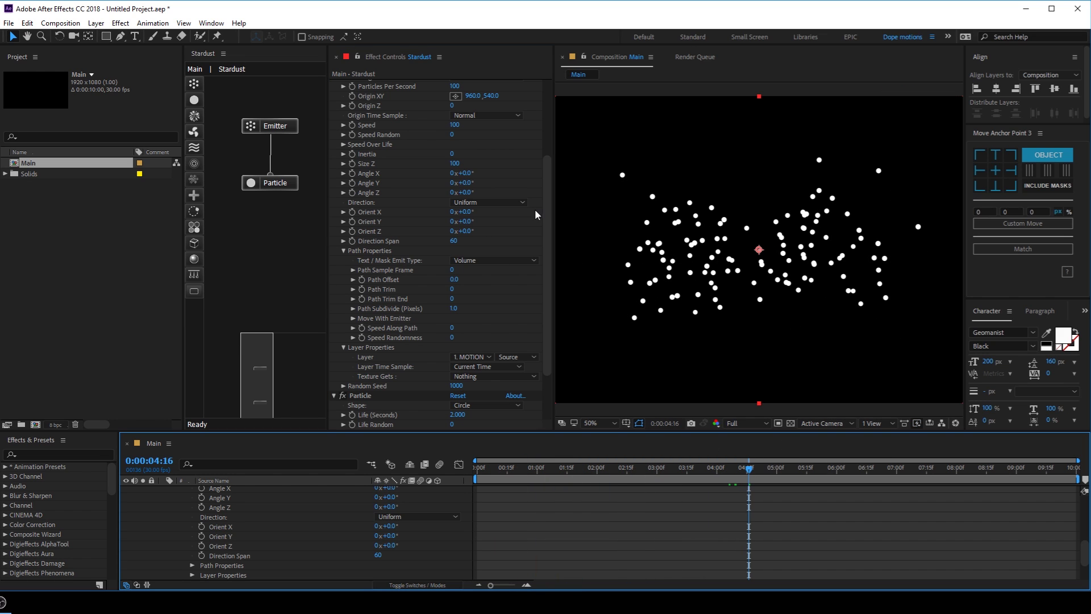
{"action": "scroll", "coordinate": [542, 165], "scroll_direction": "up", "scroll_amount": 5}
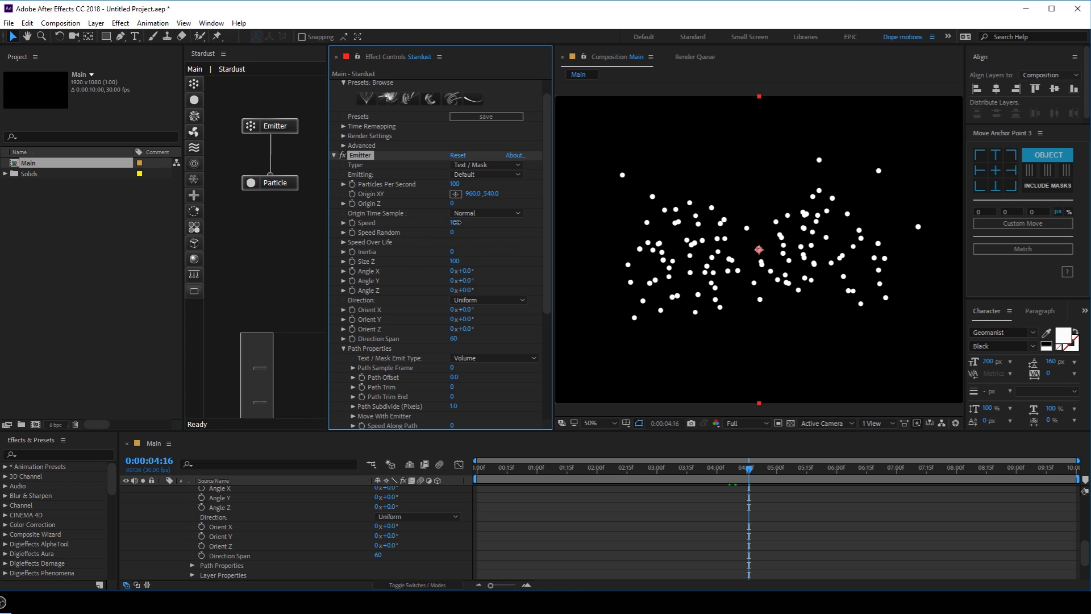
- Try an emitter Speed of 5 and scrub the particles around 0:00:03:25
{"action": "type", "text": "5"}
{"action": "key", "text": "Return"}
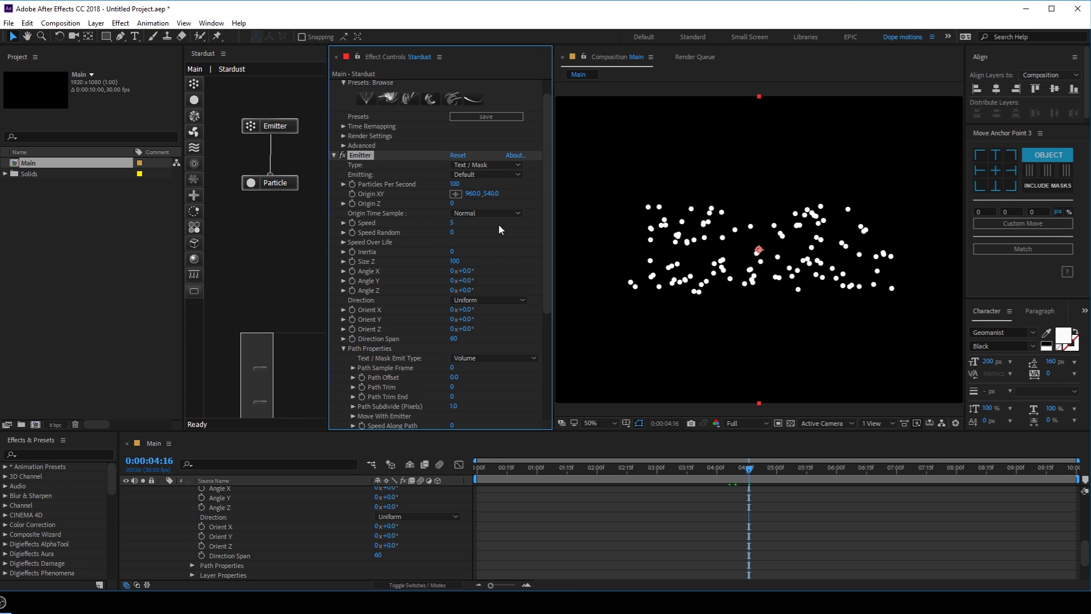
{"action": "left_click_drag", "start_coordinate": [499, 480], "coordinate": [707, 476]}
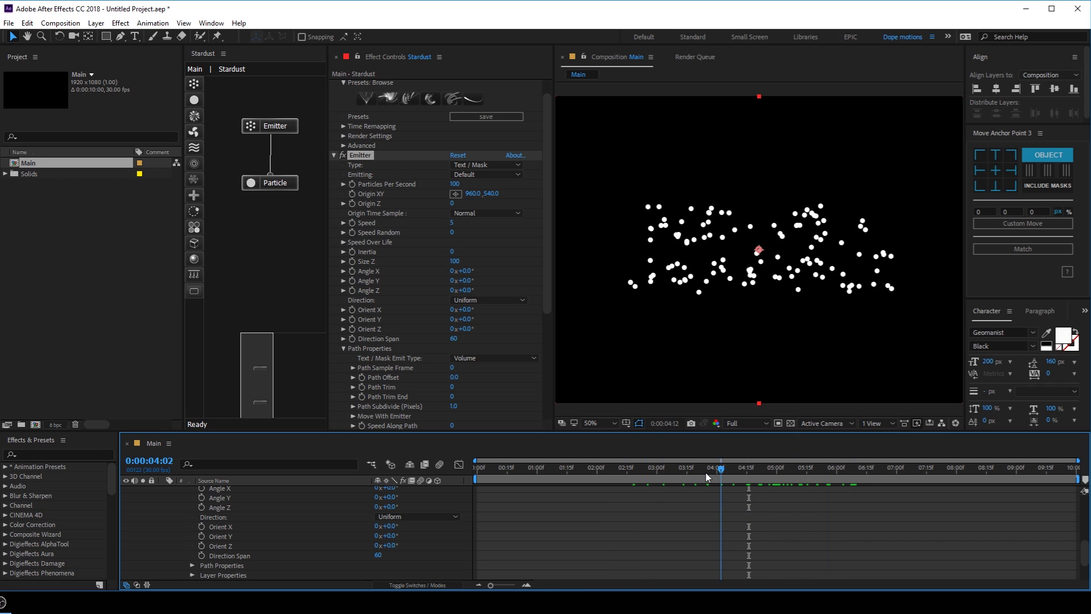
- Set fast previews to Off (Final Quality) and scrub the animation to 0:00:05:07
{"action": "left_click", "coordinate": [916, 424]}
{"action": "left_click", "coordinate": [939, 436]}
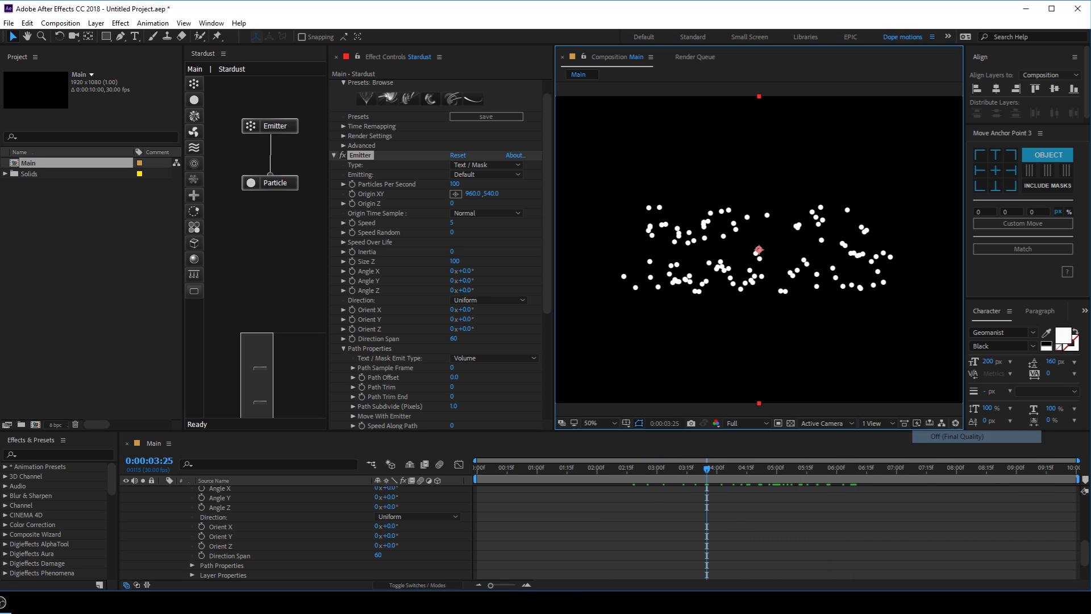
{"action": "left_click_drag", "start_coordinate": [687, 466], "coordinate": [791, 478]}
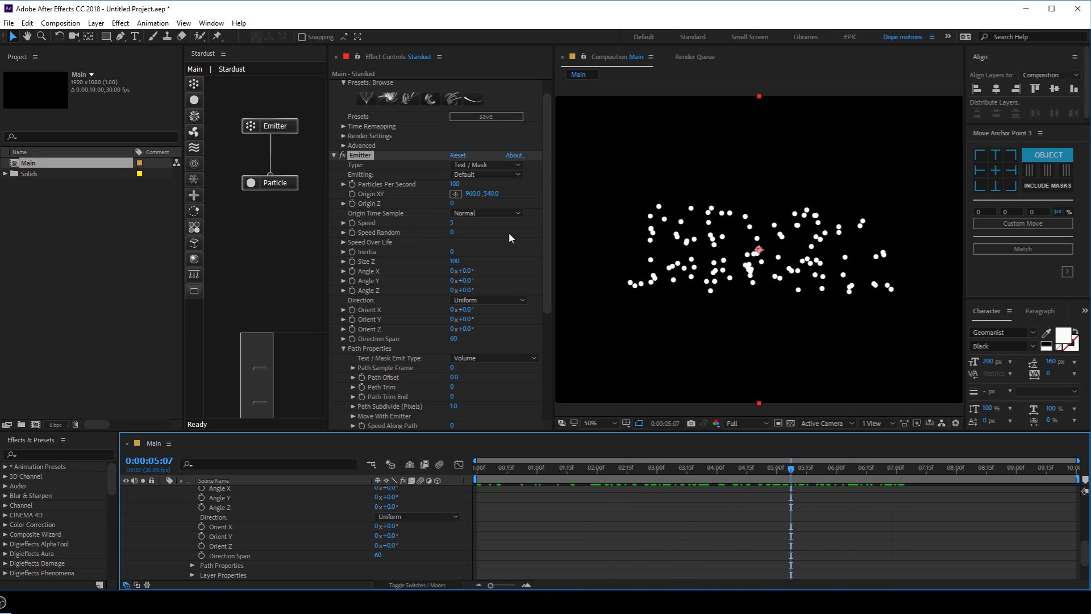
- Set the emitter's Speed to 0
{"action": "left_click", "coordinate": [453, 224]}
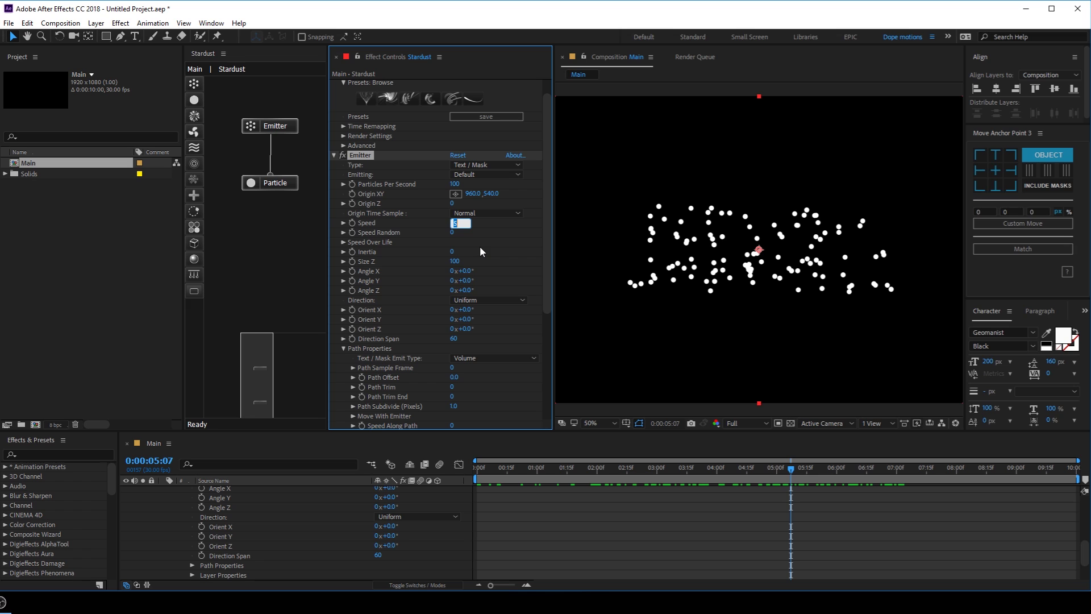
{"action": "type", "text": "0"}
{"action": "key", "text": "Return"}
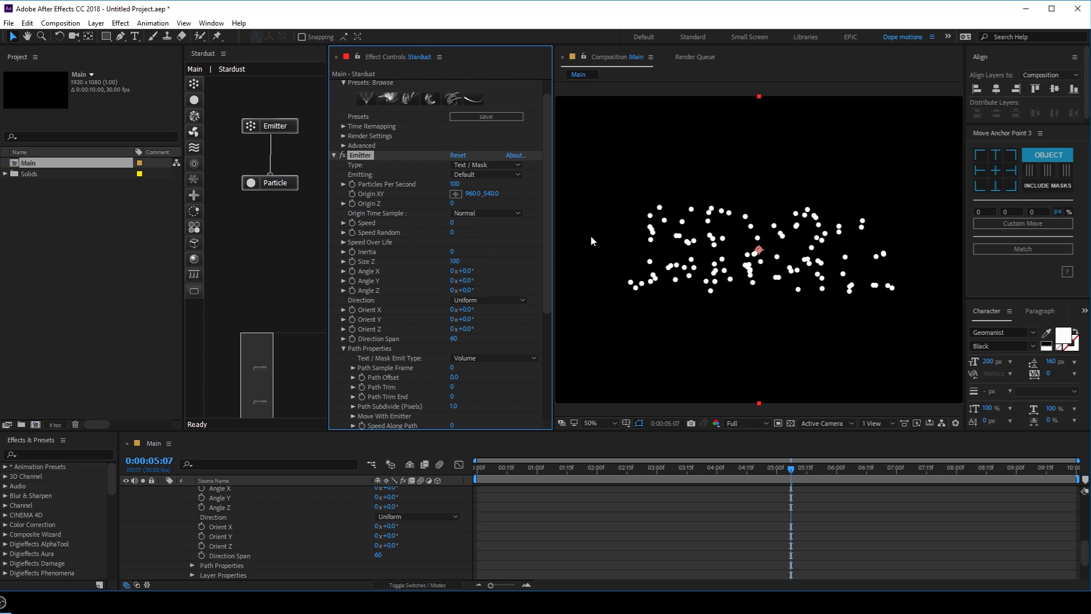
- Set the emitter's Speed Along Path to 15 and Speed Randomness to 20, and preview up to 0:00:02:14
{"action": "left_click_drag", "start_coordinate": [550, 223], "coordinate": [553, 302]}
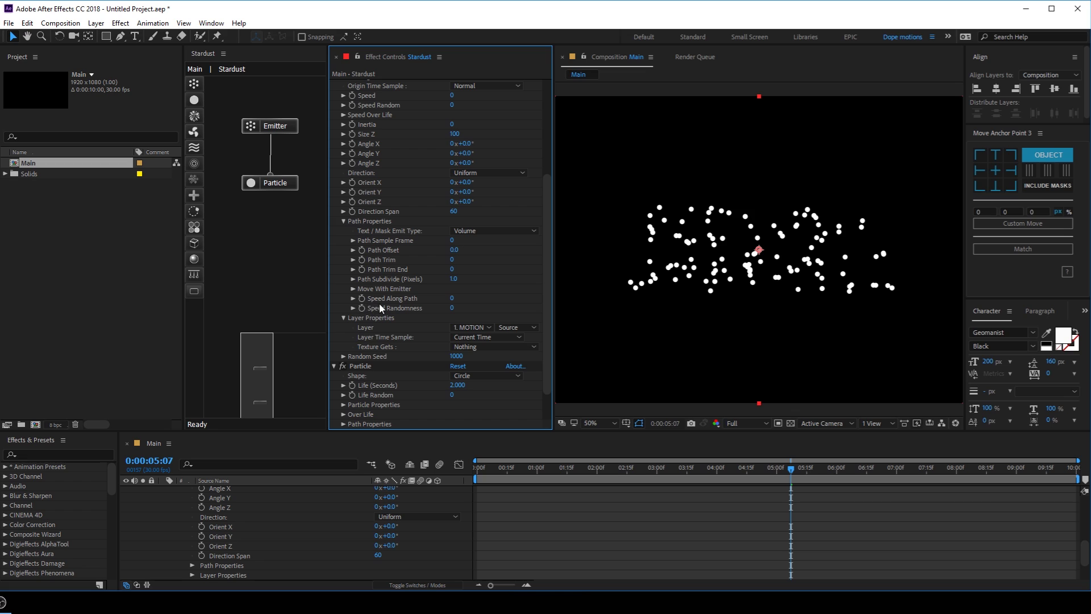
{"action": "left_click", "coordinate": [453, 299]}
{"action": "key", "text": "Return"}
{"action": "left_click", "coordinate": [453, 307]}
{"action": "type", "text": "20"}
{"action": "left_click_drag", "start_coordinate": [523, 469], "coordinate": [624, 468]}
- Set the particle's Size to 3 pixels in its Particle Properties
{"action": "left_click_drag", "start_coordinate": [543, 233], "coordinate": [546, 297]}
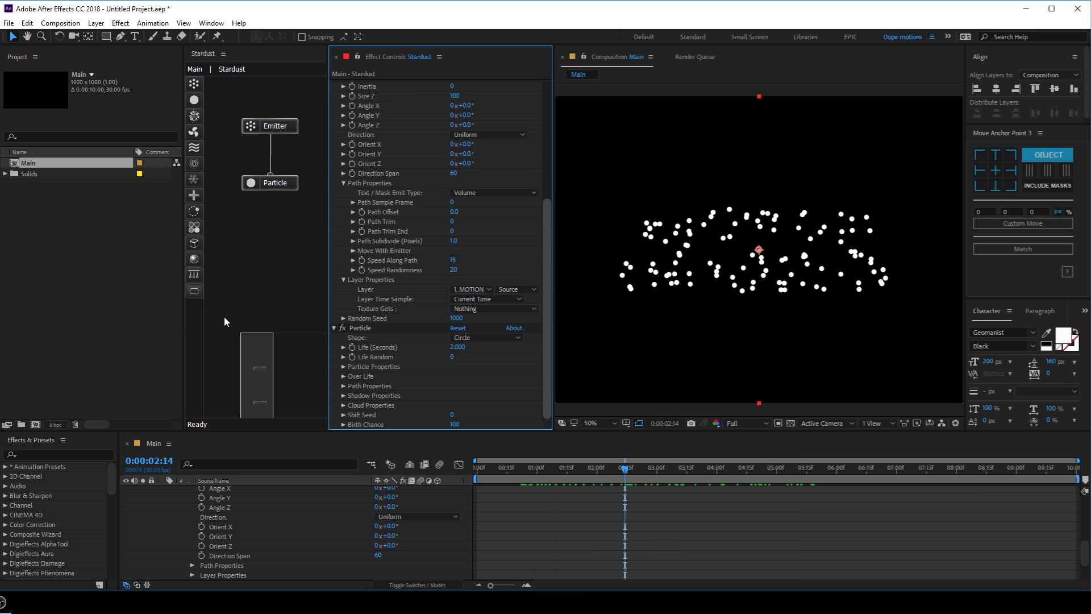
{"action": "scroll", "coordinate": [349, 366], "scroll_direction": "down", "scroll_amount": 3}
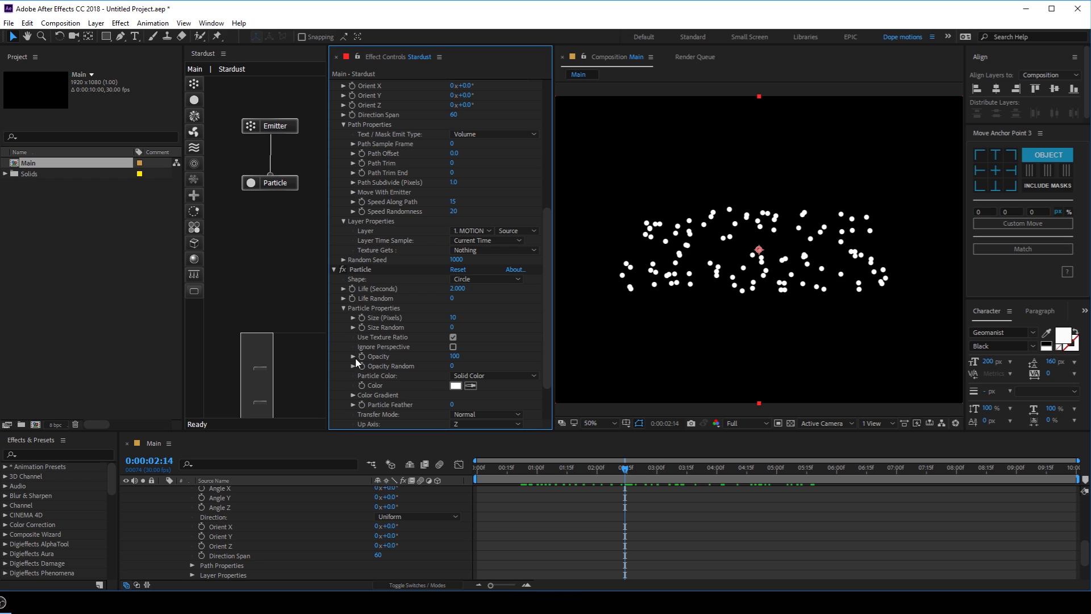
{"action": "left_click", "coordinate": [453, 318]}
{"action": "type", "text": "3"}
{"action": "key", "text": "Return"}
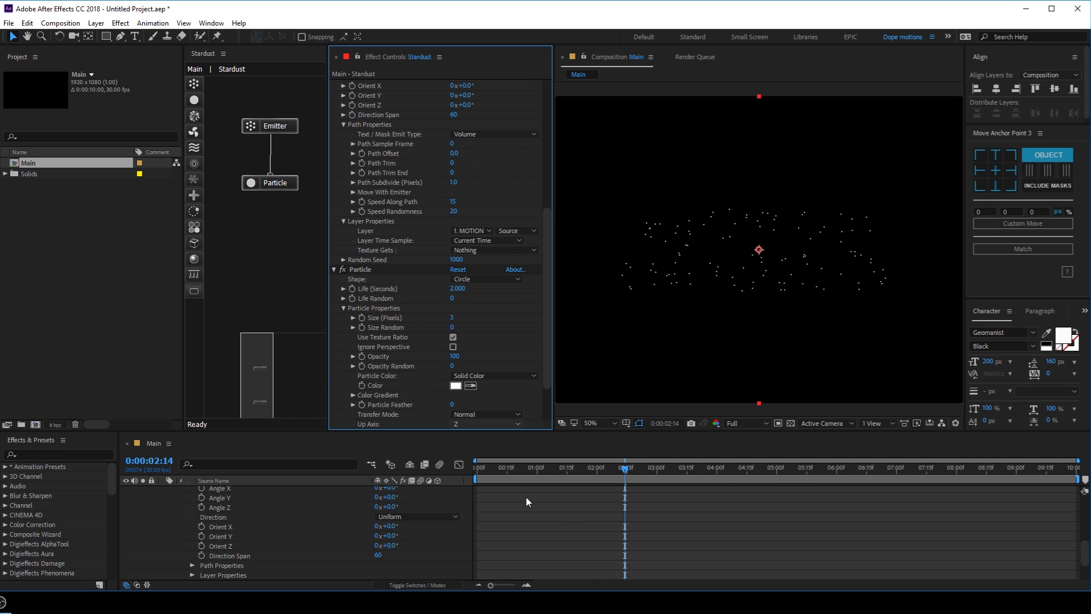
- Set the emitter's Text / Mask Emit Type to Edge and preview up to 0:00:03:11
{"action": "scroll", "coordinate": [508, 185], "scroll_direction": "up", "scroll_amount": 5}
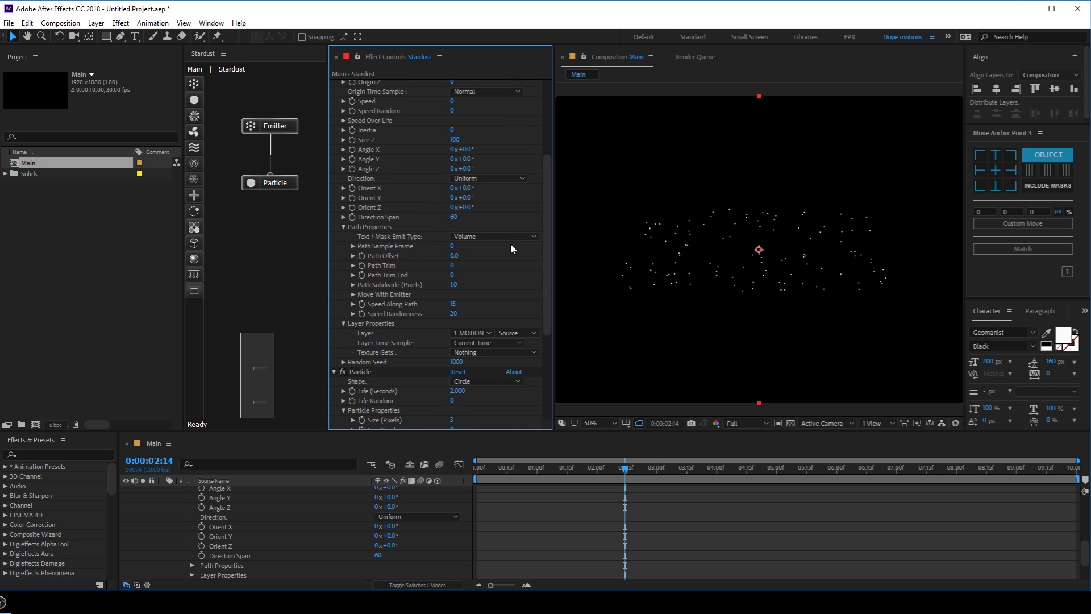
{"action": "left_click", "coordinate": [476, 237]}
{"action": "left_click", "coordinate": [480, 263]}
{"action": "left_click_drag", "start_coordinate": [492, 467], "coordinate": [679, 475]}
- Set the emitter's Particles Per Second to 150 and preview up to 0:00:02:26
{"action": "scroll", "coordinate": [542, 211], "scroll_direction": "up", "scroll_amount": 4}
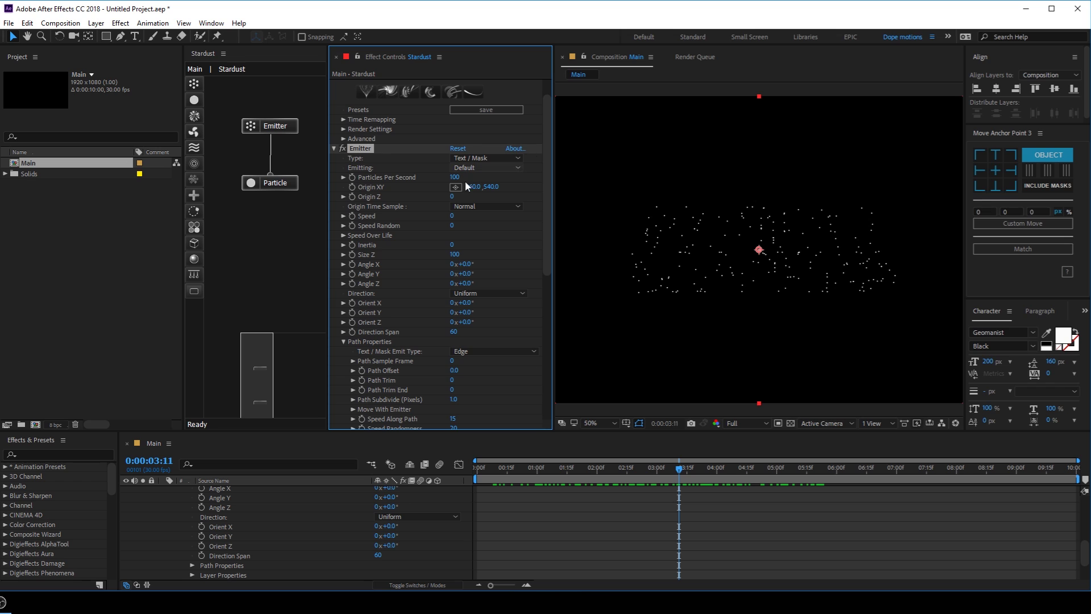
{"action": "left_click", "coordinate": [457, 177]}
{"action": "type", "text": "150"}
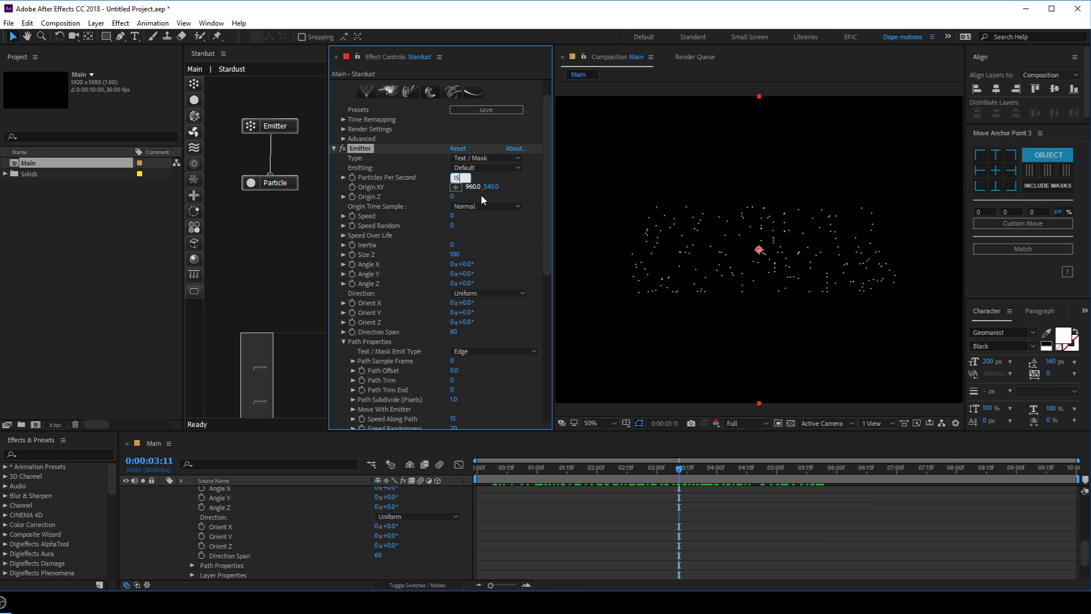
{"action": "left_click", "coordinate": [493, 250]}
{"action": "left_click", "coordinate": [500, 475]}
{"action": "left_click_drag", "start_coordinate": [508, 477], "coordinate": [648, 480]}
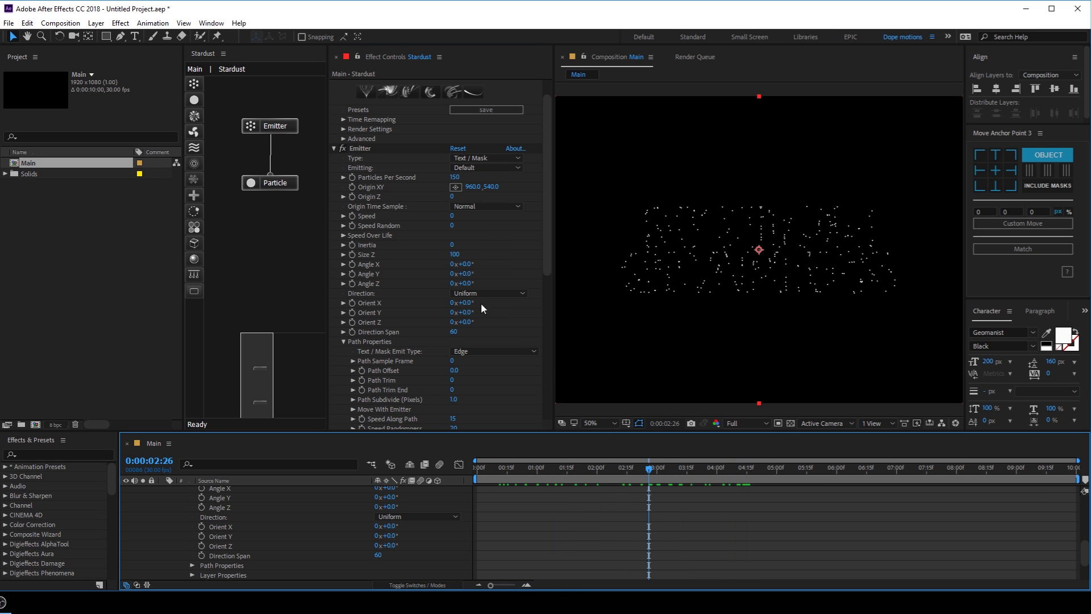
- Collapse the Emitter settings and set the Particle Color to Random From Gradient
{"action": "left_click", "coordinate": [344, 342]}
{"action": "left_click", "coordinate": [344, 351]}
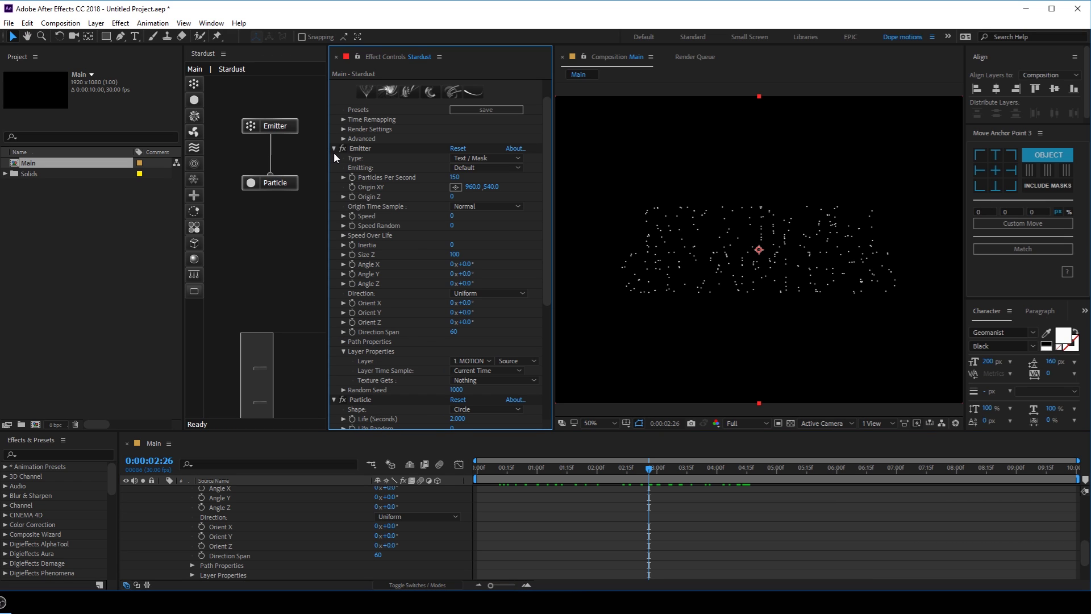
{"action": "left_click", "coordinate": [334, 150]}
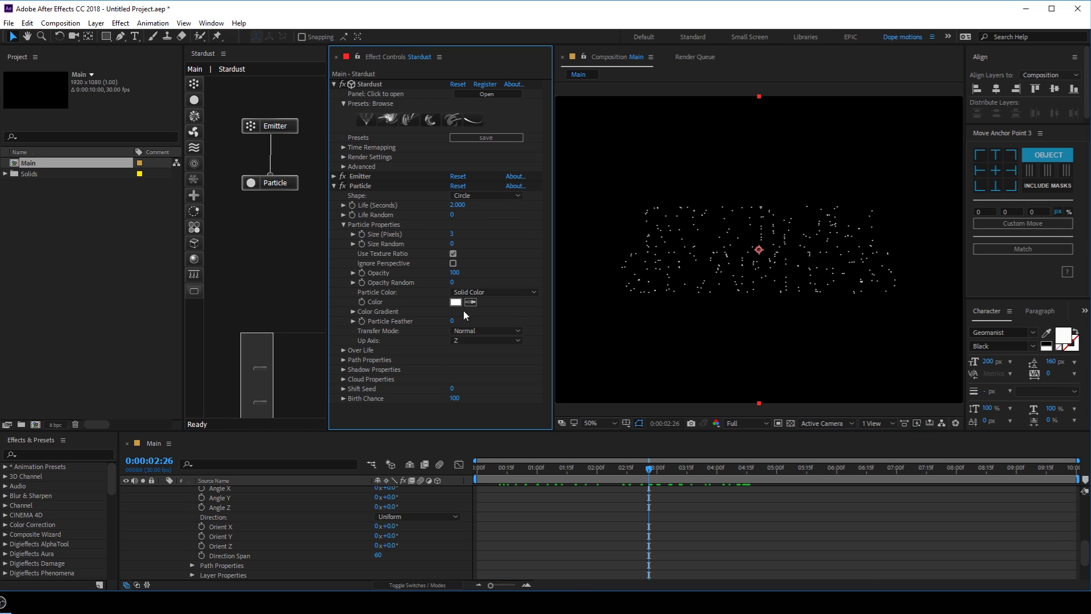
{"action": "left_click", "coordinate": [491, 292]}
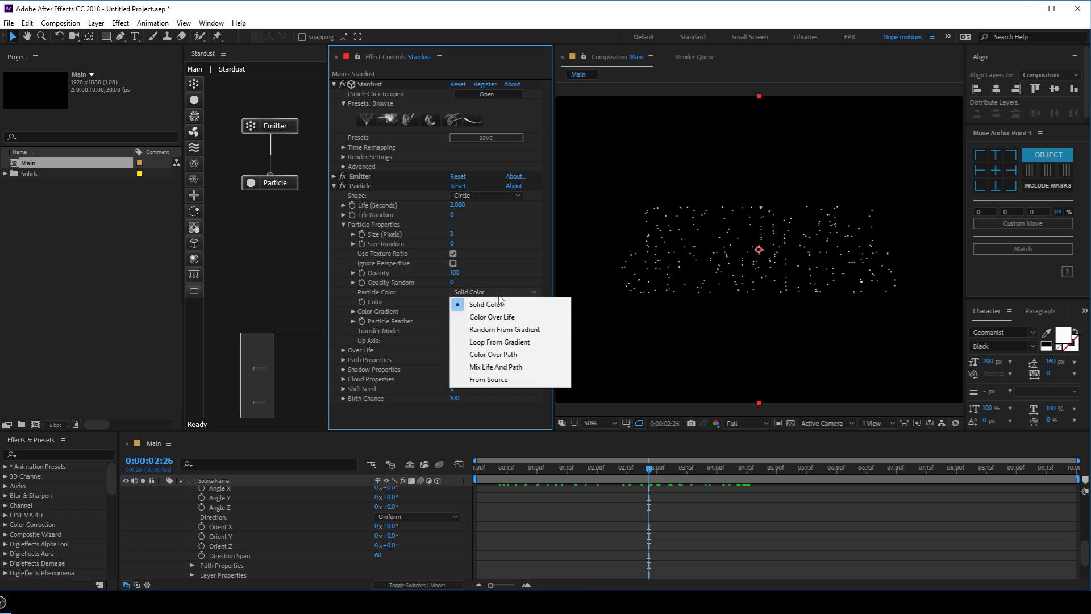
{"action": "left_click", "coordinate": [491, 330]}
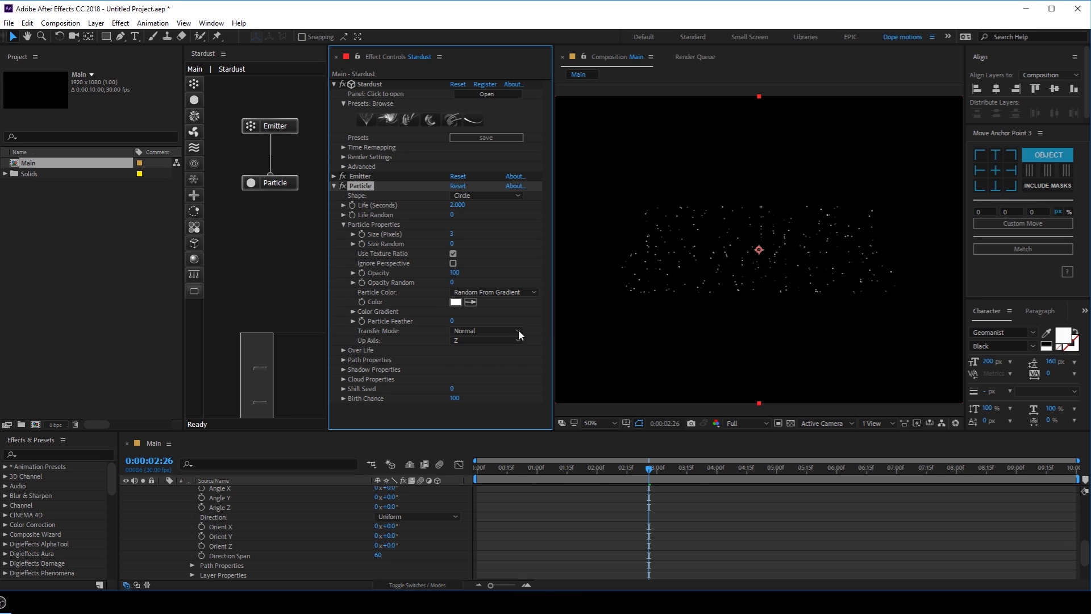
- Apply the Color 10 preset to the particle's Color Gradient and collapse the Particle settings
{"action": "left_click", "coordinate": [353, 311]}
{"action": "left_click", "coordinate": [462, 388]}
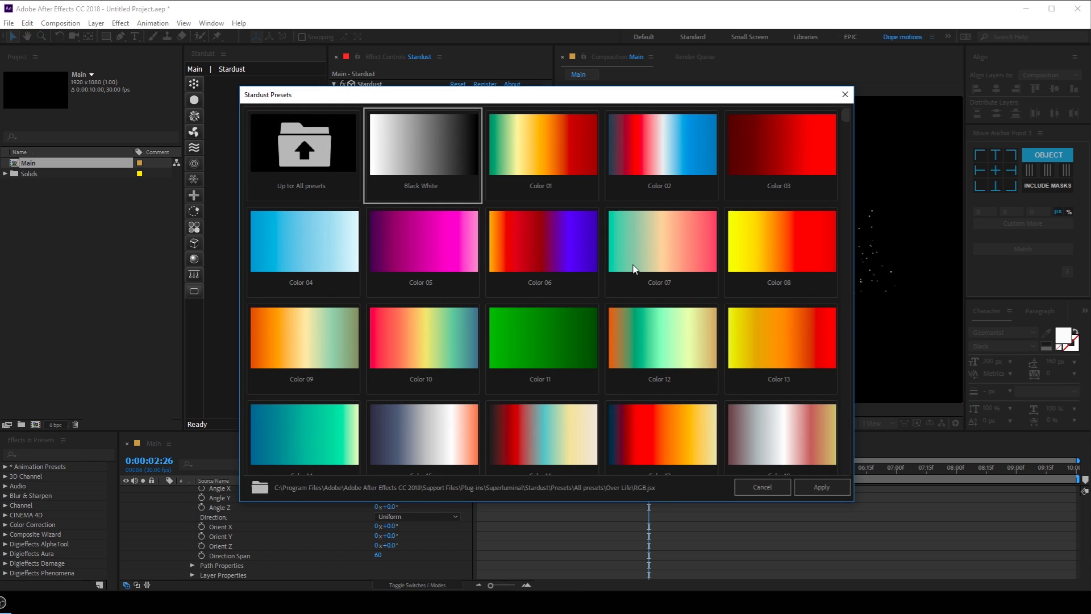
{"action": "left_click", "coordinate": [439, 340]}
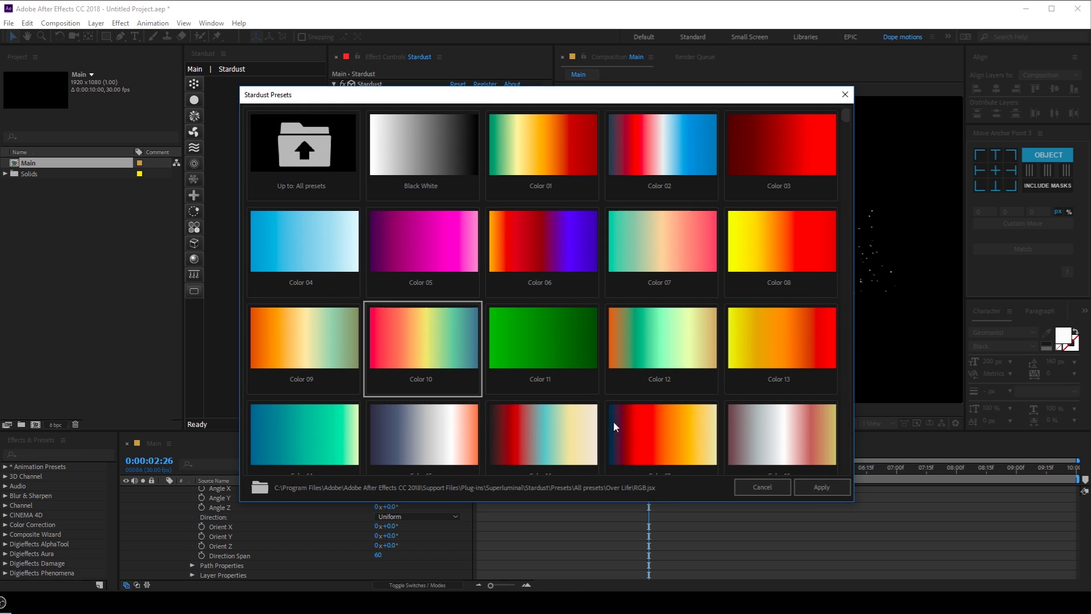
{"action": "left_click", "coordinate": [817, 487]}
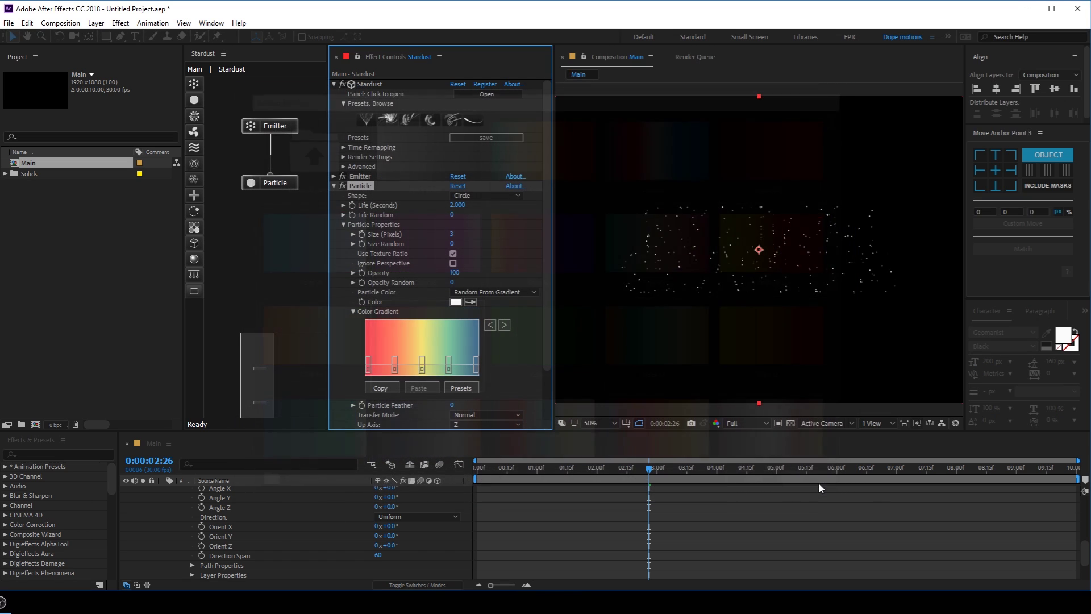
{"action": "left_click", "coordinate": [335, 187]}
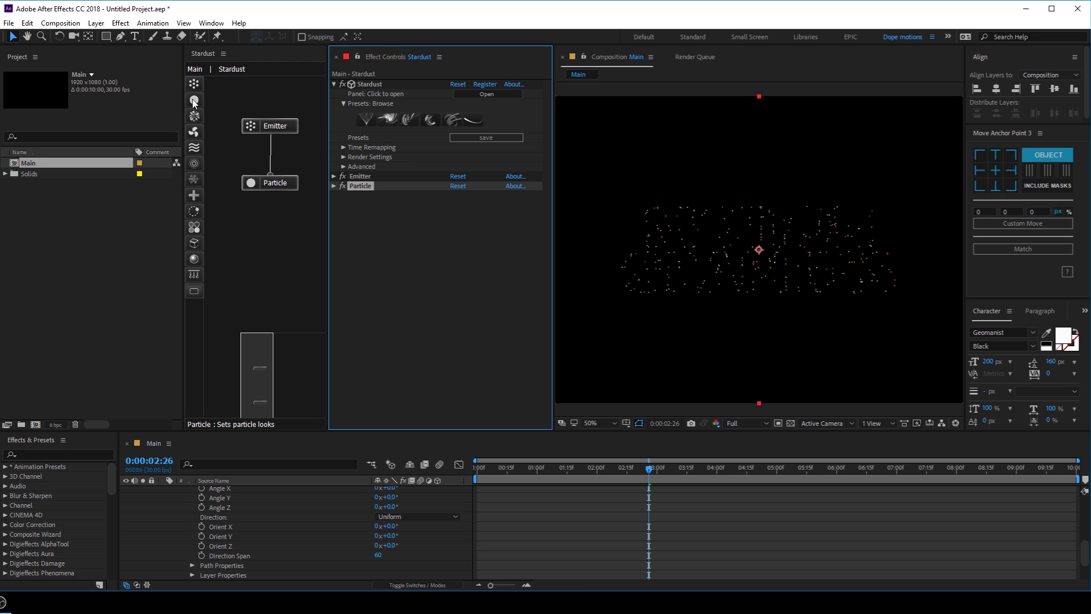
- Add an Auxiliary node connected below the Particle node and set its Speed to 0
{"action": "left_click_drag", "start_coordinate": [193, 116], "coordinate": [269, 237]}
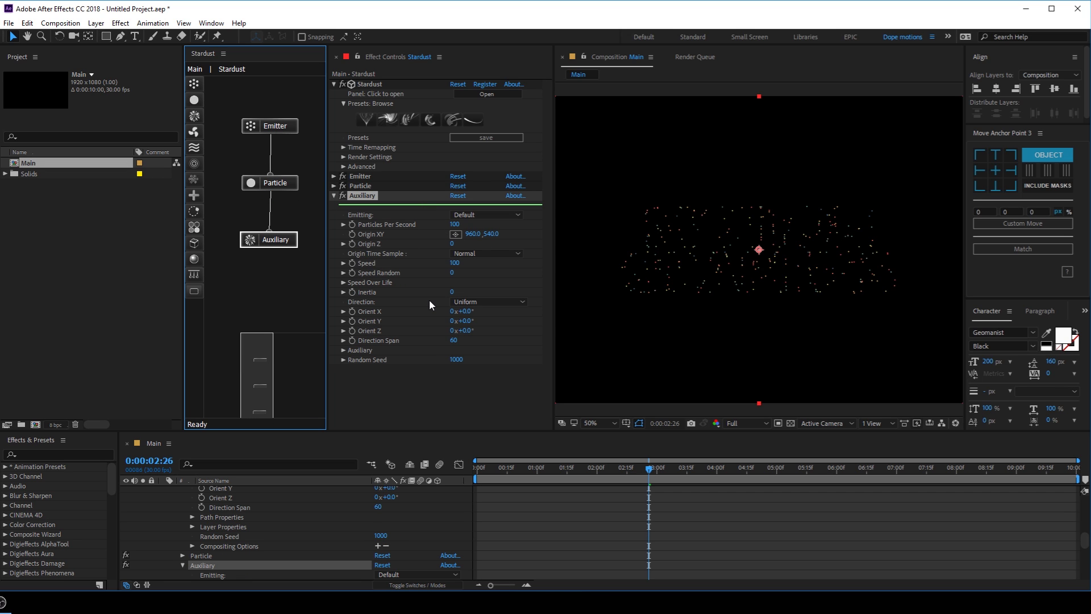
{"action": "left_click", "coordinate": [455, 263]}
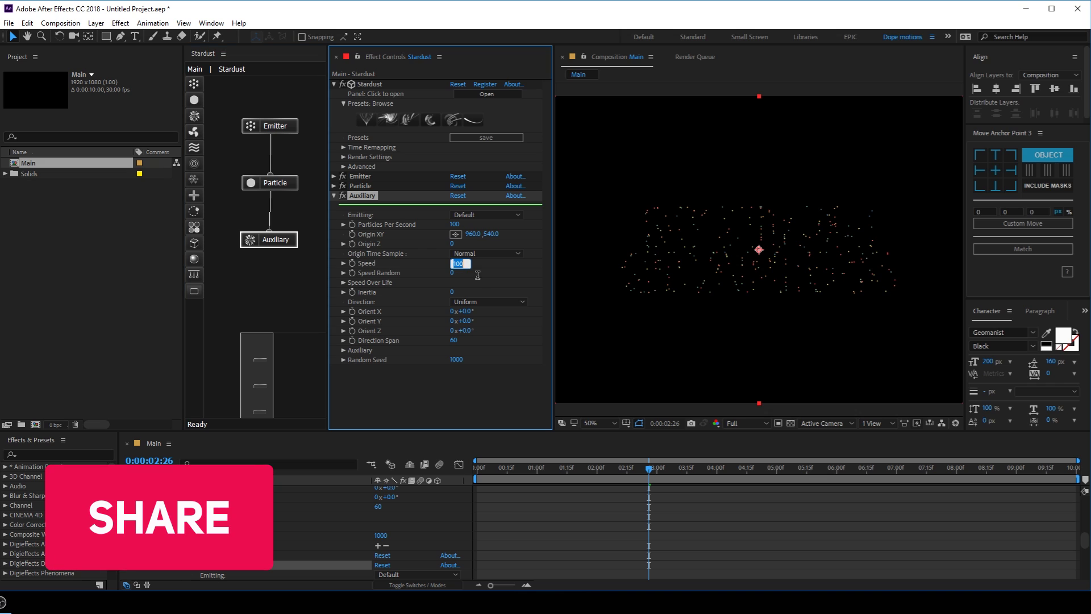
{"action": "type", "text": "0"}
{"action": "key", "text": "Return"}
- Add a second Particle node connected below the Auxiliary node and set its Size to 1 pixel
{"action": "left_click", "coordinate": [195, 100]}
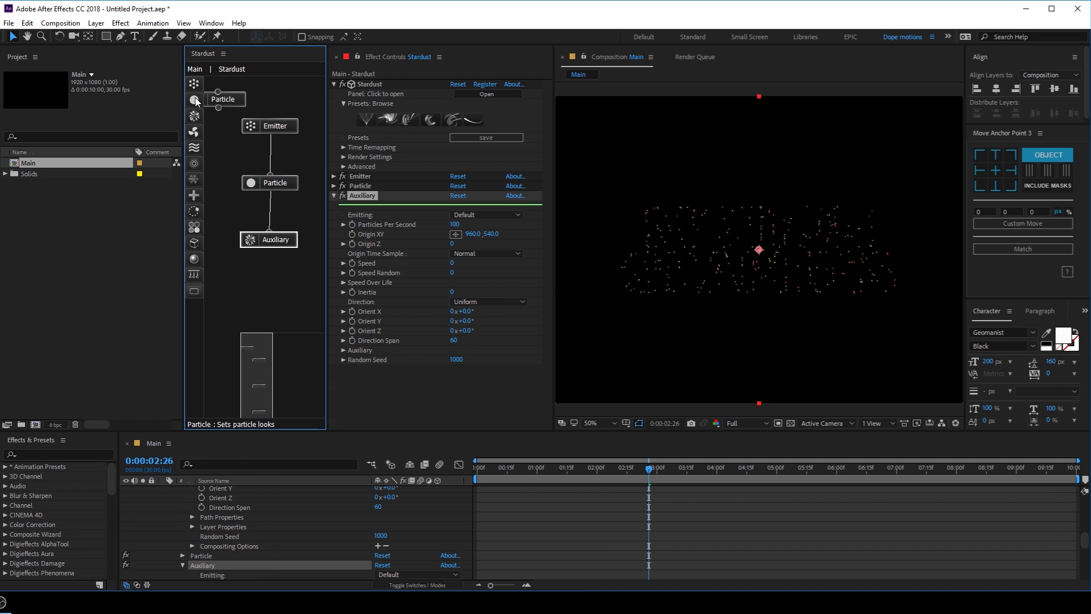
{"action": "left_click", "coordinate": [272, 287]}
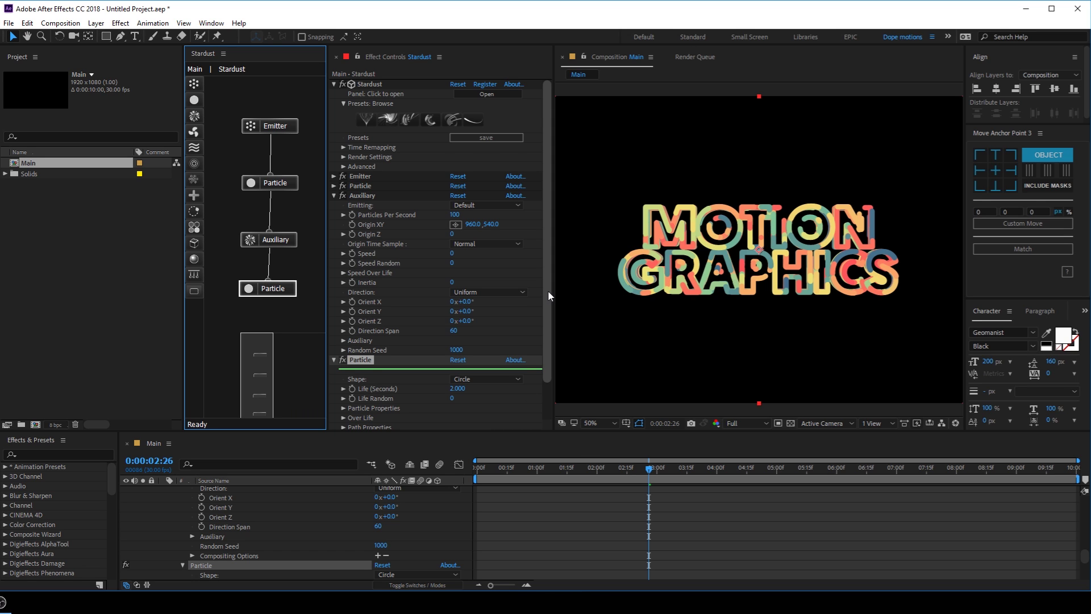
{"action": "left_click_drag", "start_coordinate": [547, 291], "coordinate": [557, 343]}
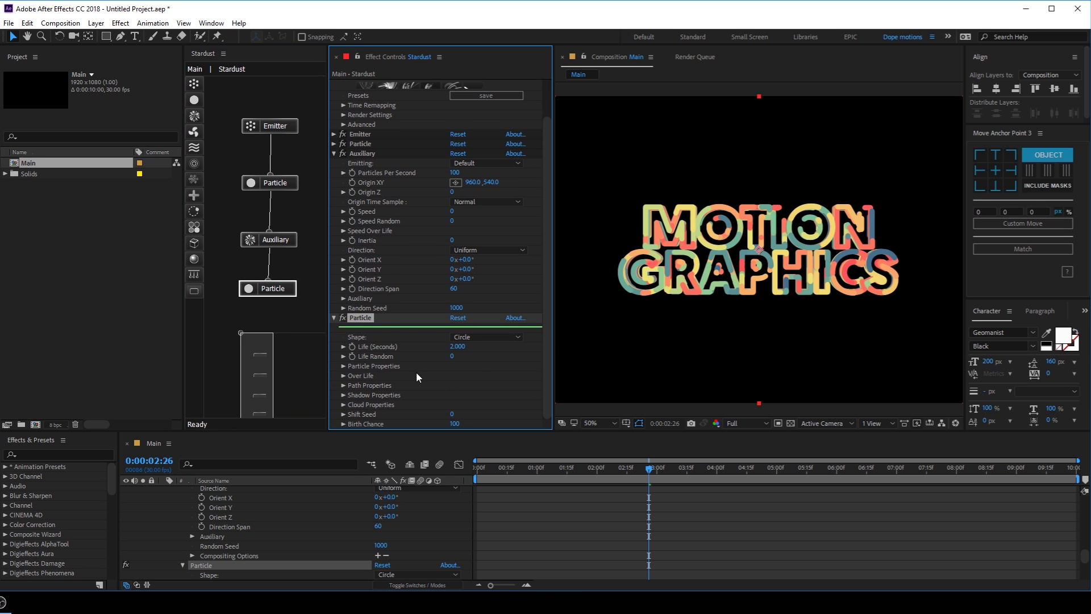
{"action": "left_click", "coordinate": [344, 365]}
{"action": "scroll", "coordinate": [408, 350], "scroll_direction": "down", "scroll_amount": 3}
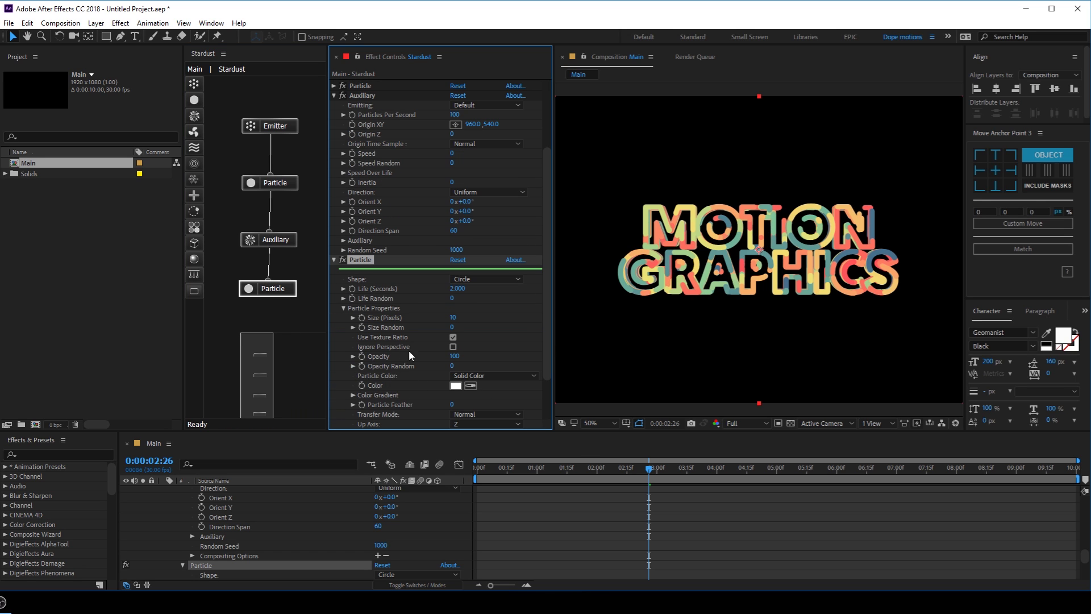
{"action": "left_click", "coordinate": [453, 318]}
{"action": "type", "text": "1"}
{"action": "left_click", "coordinate": [492, 322]}
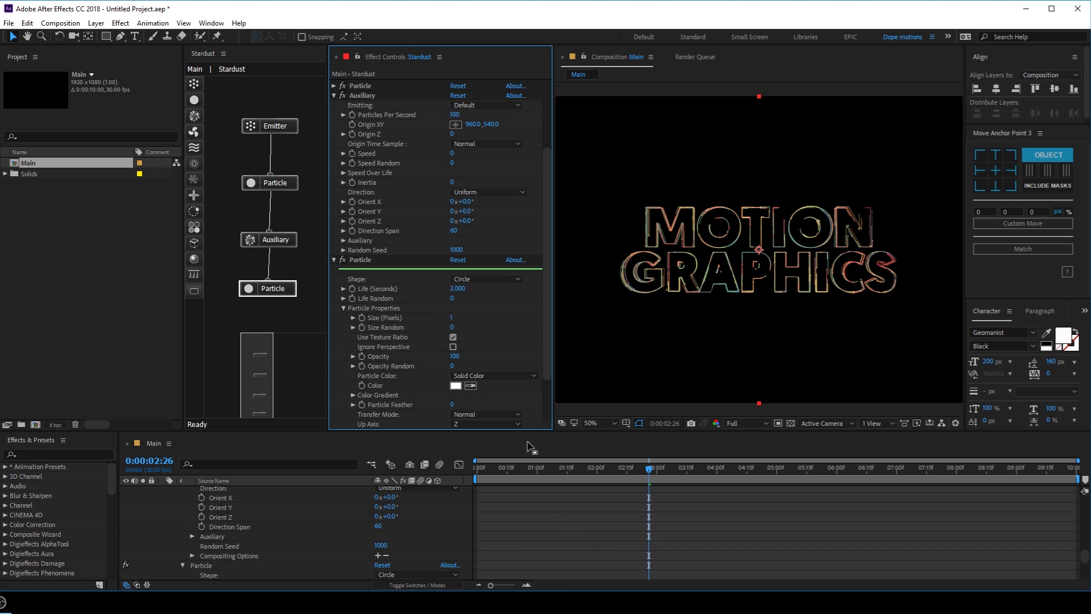
- Set the composition's preview resolution to Half and scrub the animation to 0:00:03:21
{"action": "left_click_drag", "start_coordinate": [501, 474], "coordinate": [591, 470]}
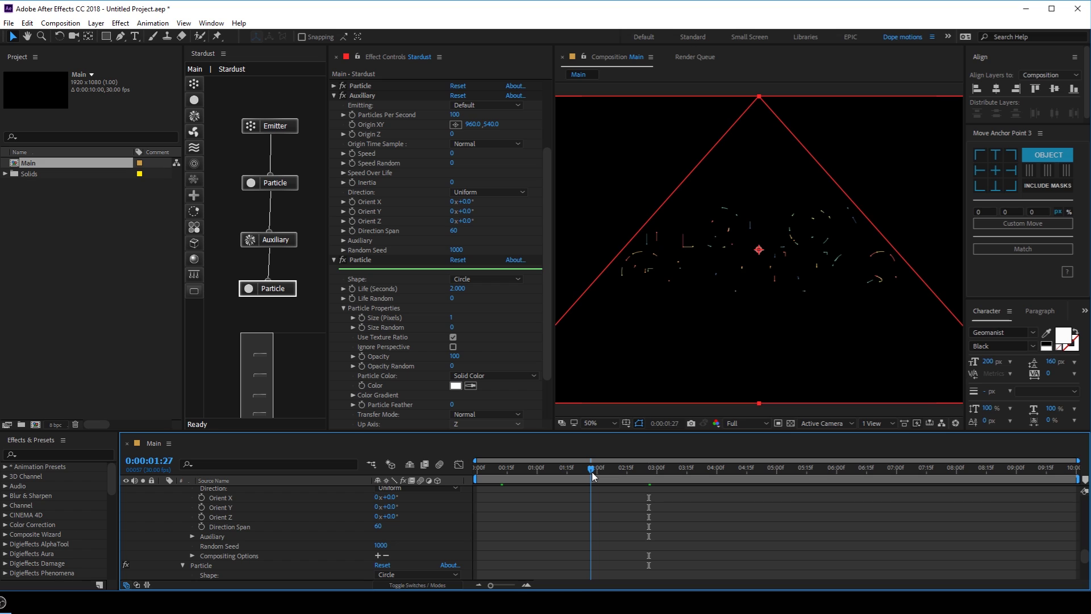
{"action": "left_click", "coordinate": [737, 425]}
{"action": "left_click", "coordinate": [732, 447]}
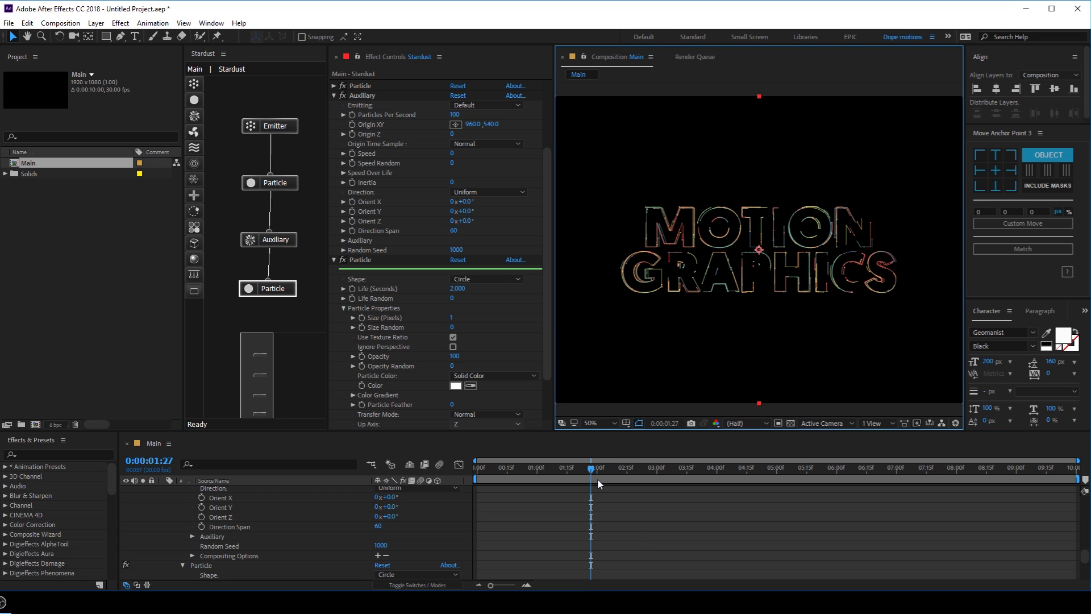
{"action": "left_click_drag", "start_coordinate": [592, 470], "coordinate": [700, 477]}
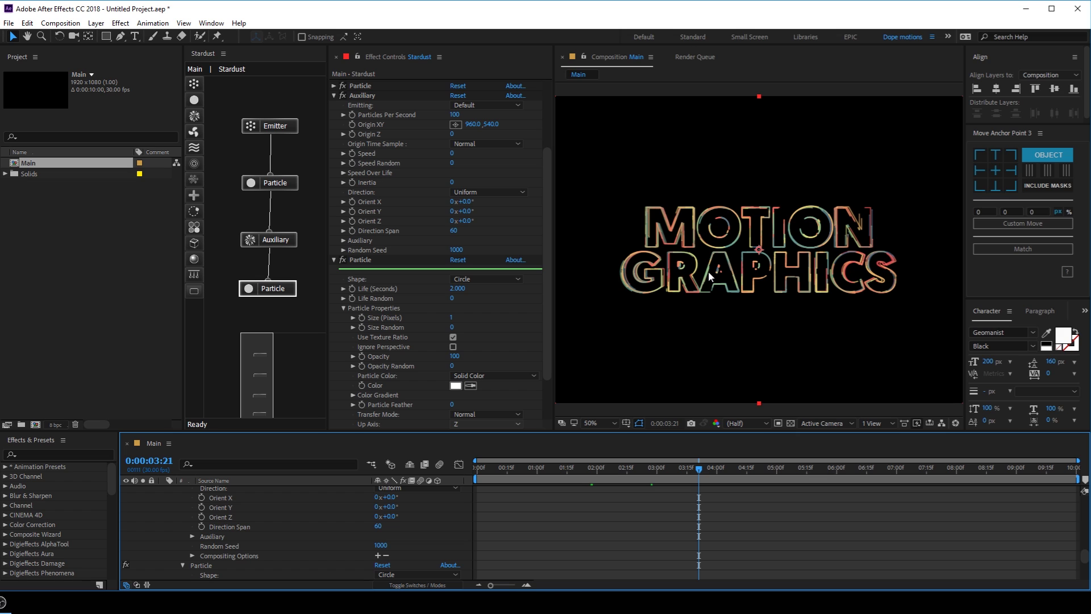
- Add a two-node camera with the 50mm preset to the composition, with depth of field disabled
{"action": "scroll", "coordinate": [176, 508], "scroll_direction": "up", "scroll_amount": 10}
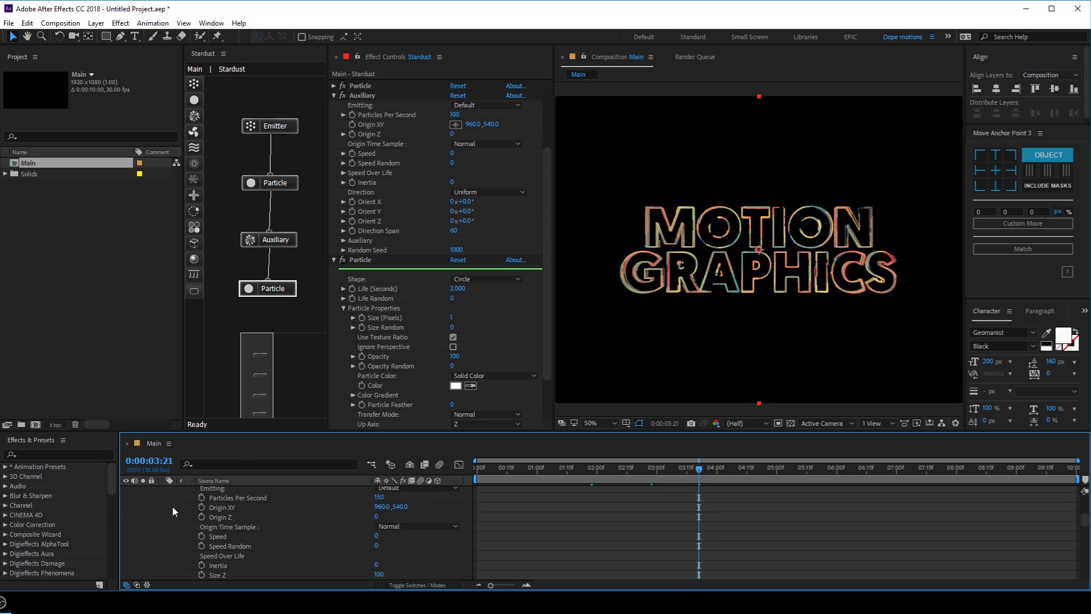
{"action": "left_click", "coordinate": [164, 500]}
{"action": "right_click", "coordinate": [206, 526]}
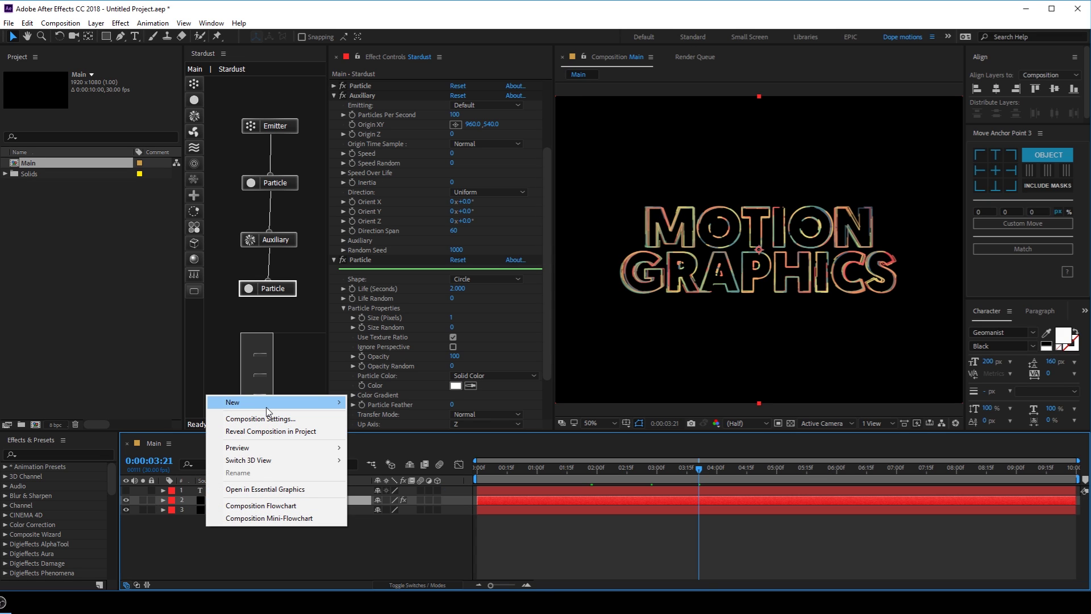
{"action": "mouse_move", "coordinate": [305, 405]}
{"action": "left_click", "coordinate": [377, 455]}
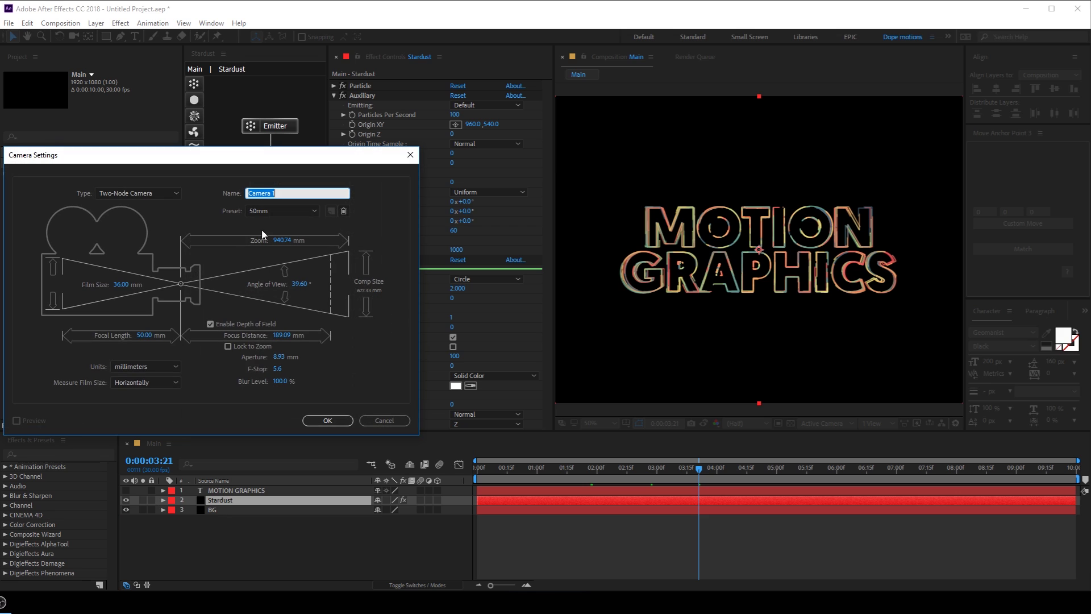
{"action": "left_click", "coordinate": [213, 326]}
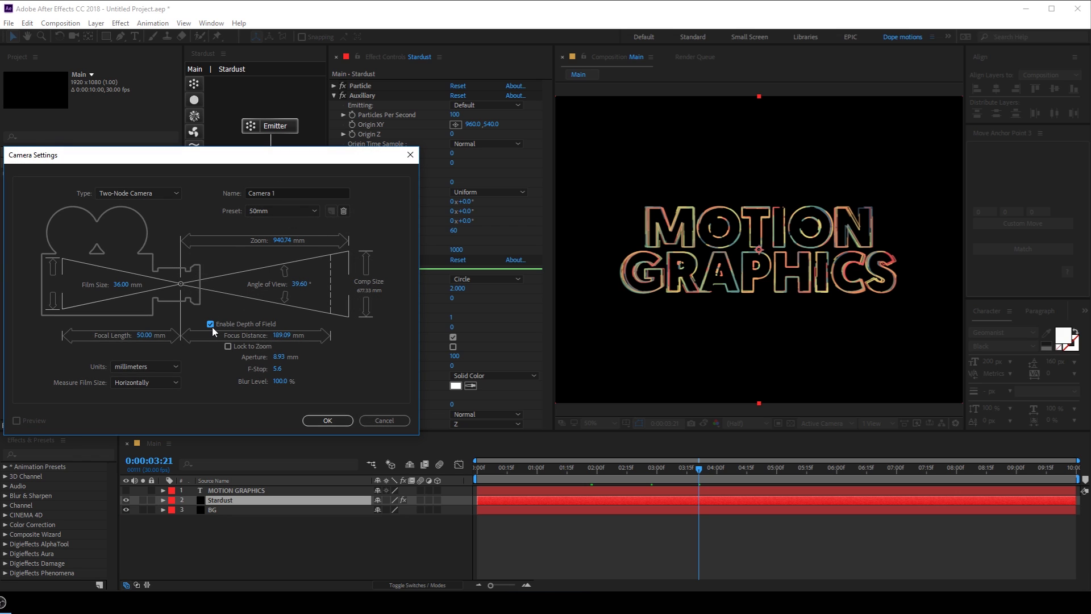
{"action": "left_click", "coordinate": [328, 420]}
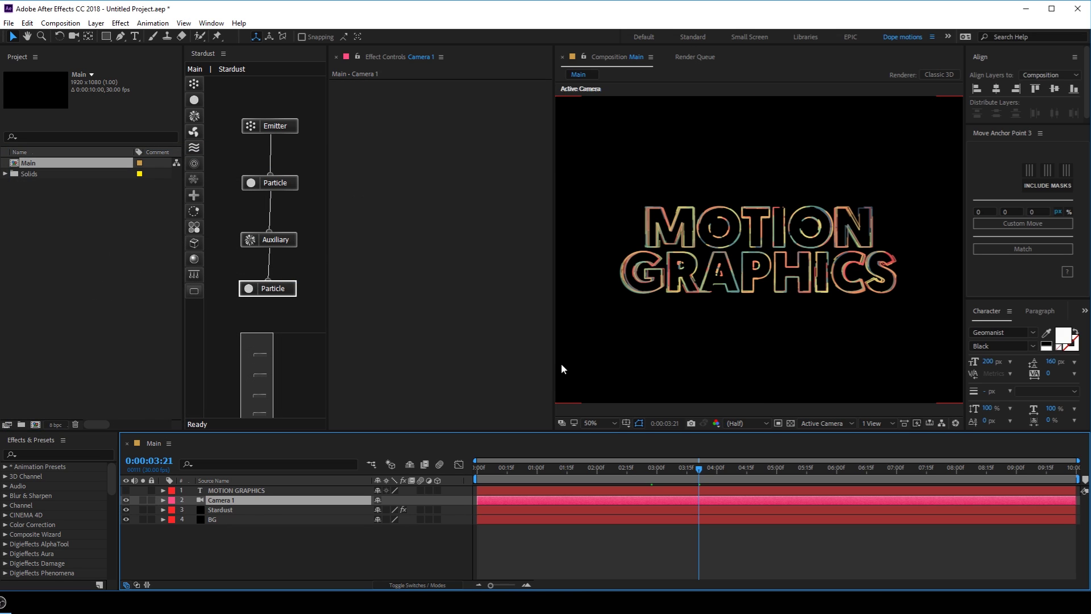
- Select the Stardust layer, collapse its Auxiliary and Particle settings, and expand the Emitter settings
{"action": "left_click", "coordinate": [227, 512]}
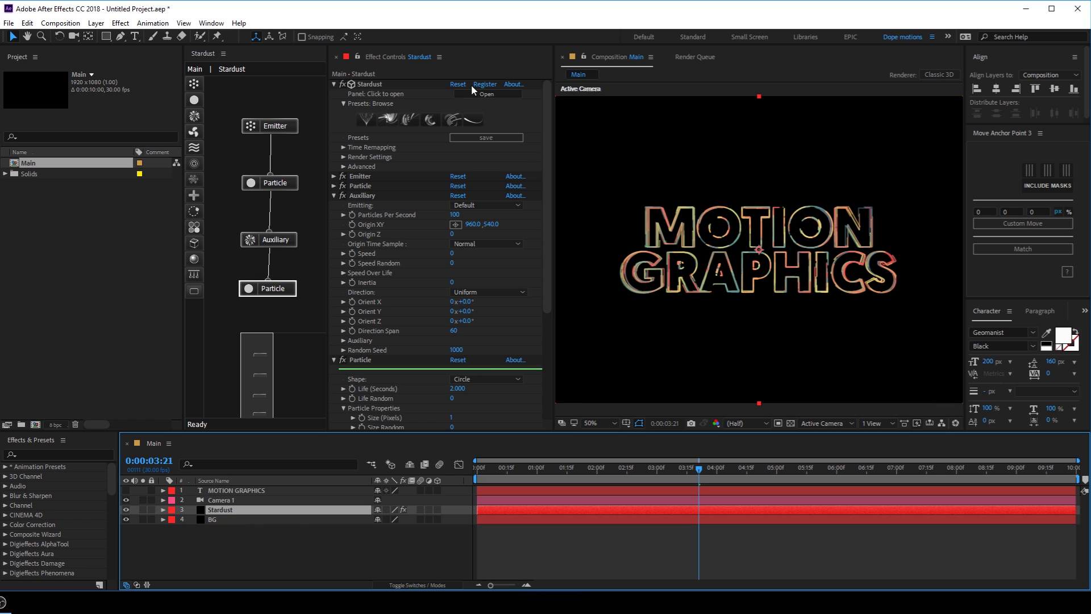
{"action": "left_click", "coordinate": [338, 211]}
{"action": "left_click", "coordinate": [334, 206]}
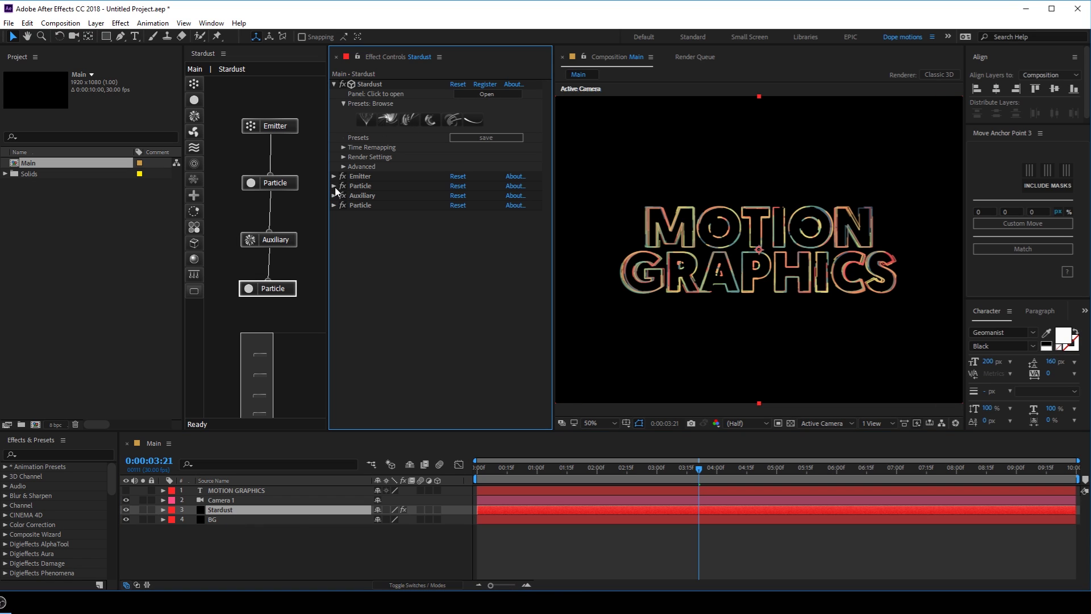
{"action": "left_click", "coordinate": [334, 186]}
{"action": "scroll", "coordinate": [335, 171], "scroll_direction": "down", "scroll_amount": 2}
{"action": "left_click", "coordinate": [335, 127]}
{"action": "left_click", "coordinate": [334, 176]}
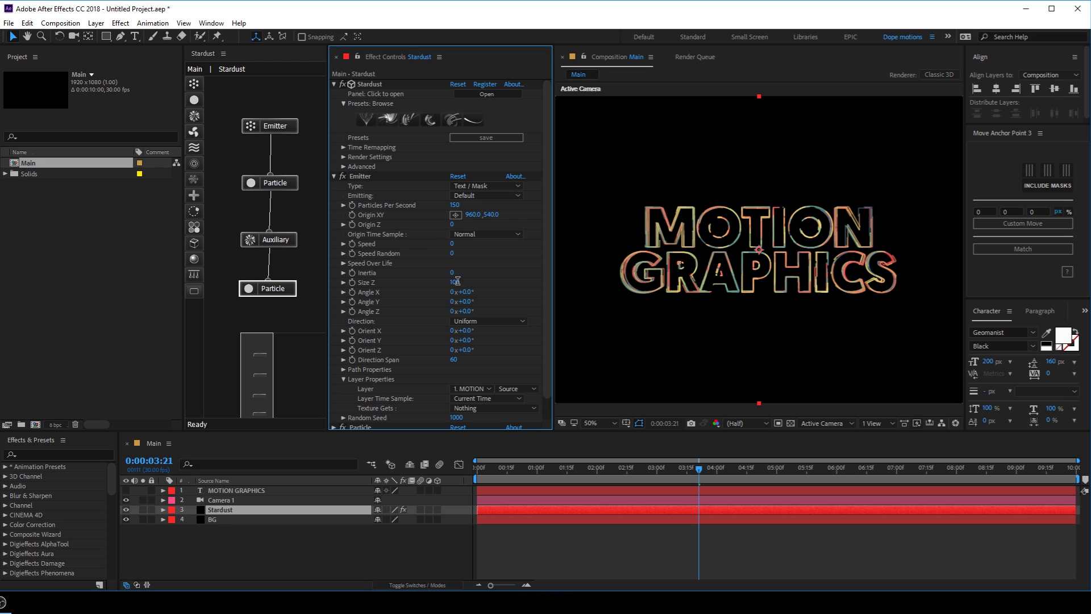
- Try Size Z values of 150 and 300 on the Emitter
{"action": "left_click", "coordinate": [499, 252]}
{"action": "key", "text": "period"}
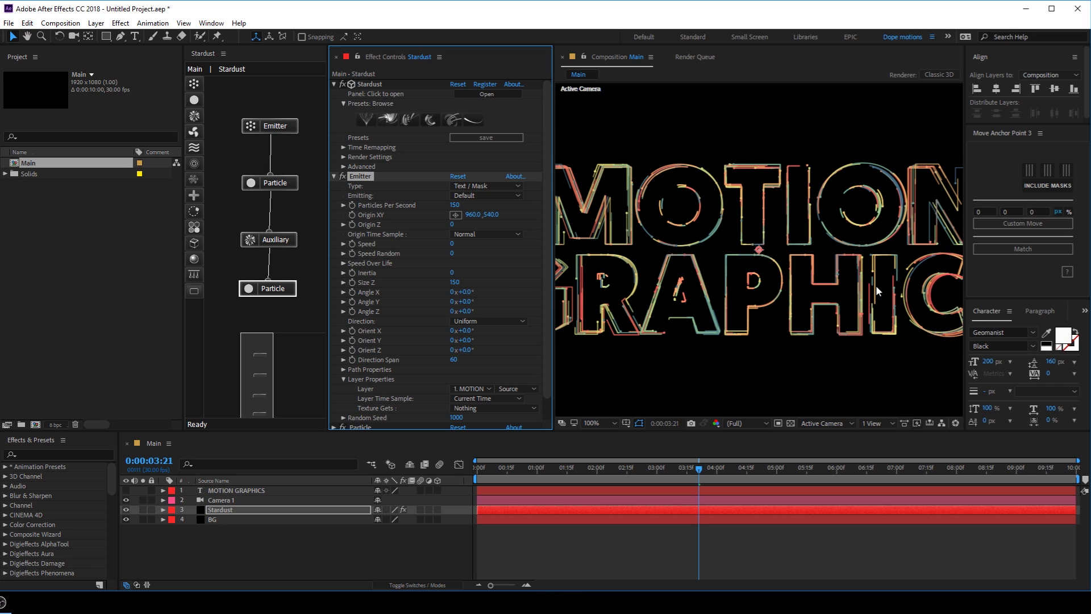
{"action": "scroll", "coordinate": [875, 285], "scroll_direction": "right", "scroll_amount": 3}
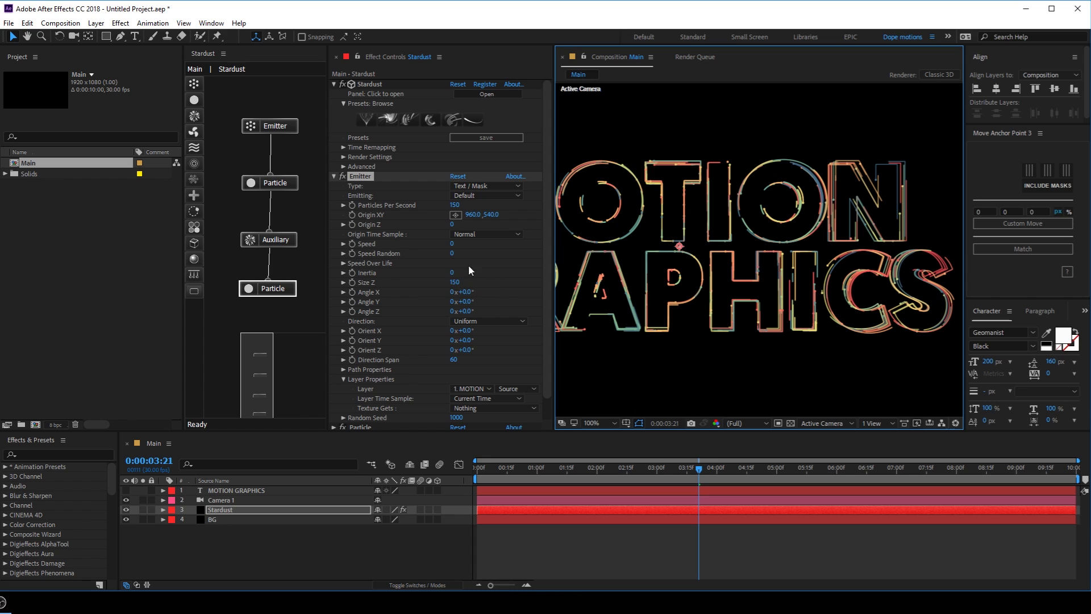
{"action": "left_click", "coordinate": [454, 281]}
{"action": "type", "text": "300"}
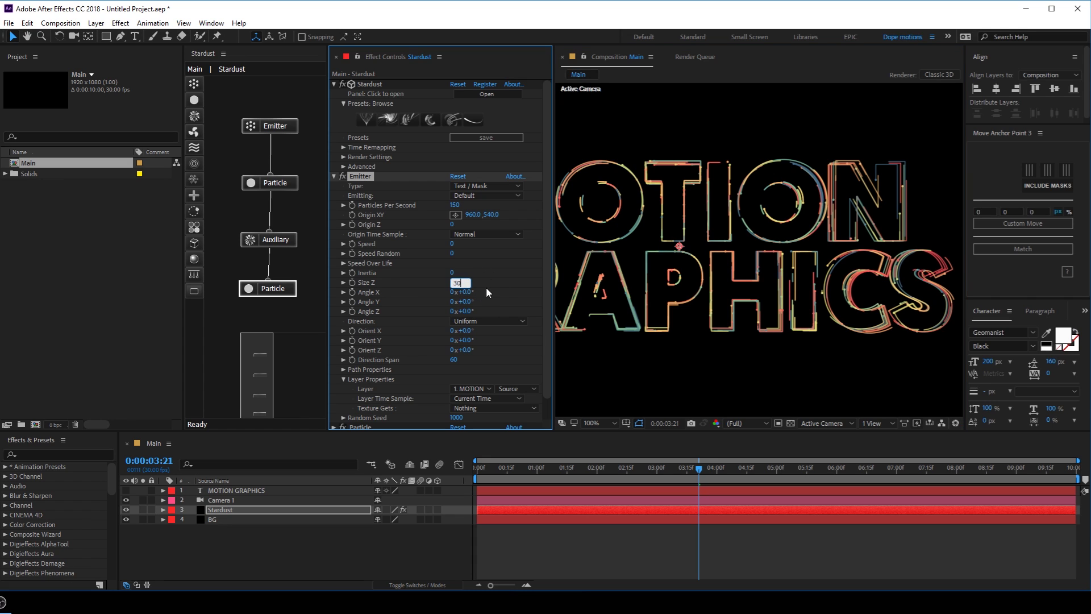
{"action": "key", "text": "Return"}
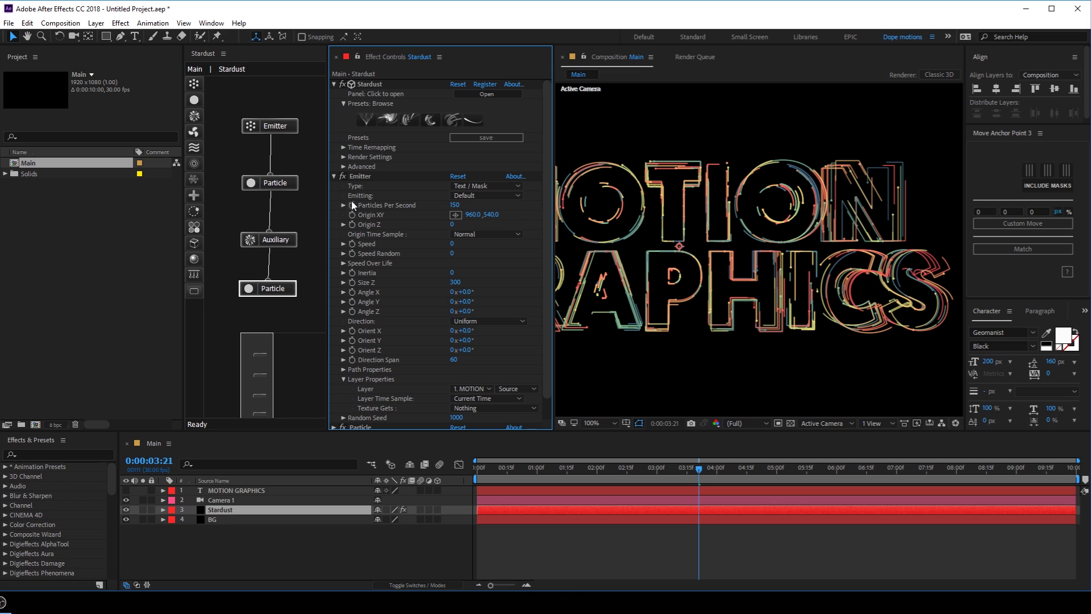
- Set the Emitter's Particles Per Second to 250 and its Size Z to 120
{"action": "left_click", "coordinate": [334, 176]}
{"action": "left_click", "coordinate": [334, 176]}
{"action": "left_click", "coordinate": [458, 205]}
{"action": "type", "text": "250"}
{"action": "key", "text": "Return"}
{"action": "left_click_drag", "start_coordinate": [653, 228], "coordinate": [683, 225]}
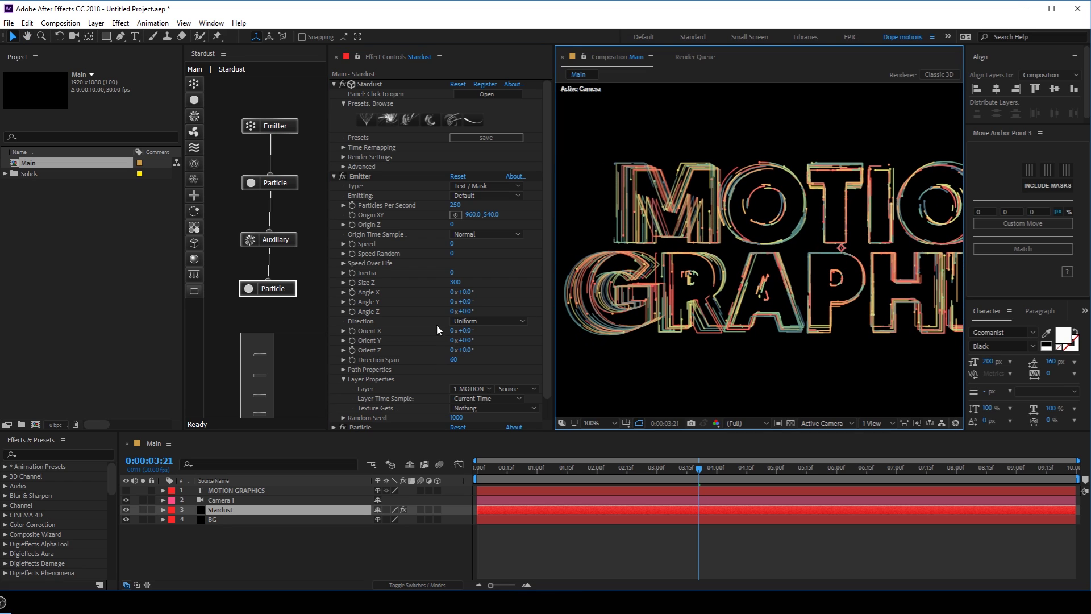
{"action": "left_click", "coordinate": [455, 282]}
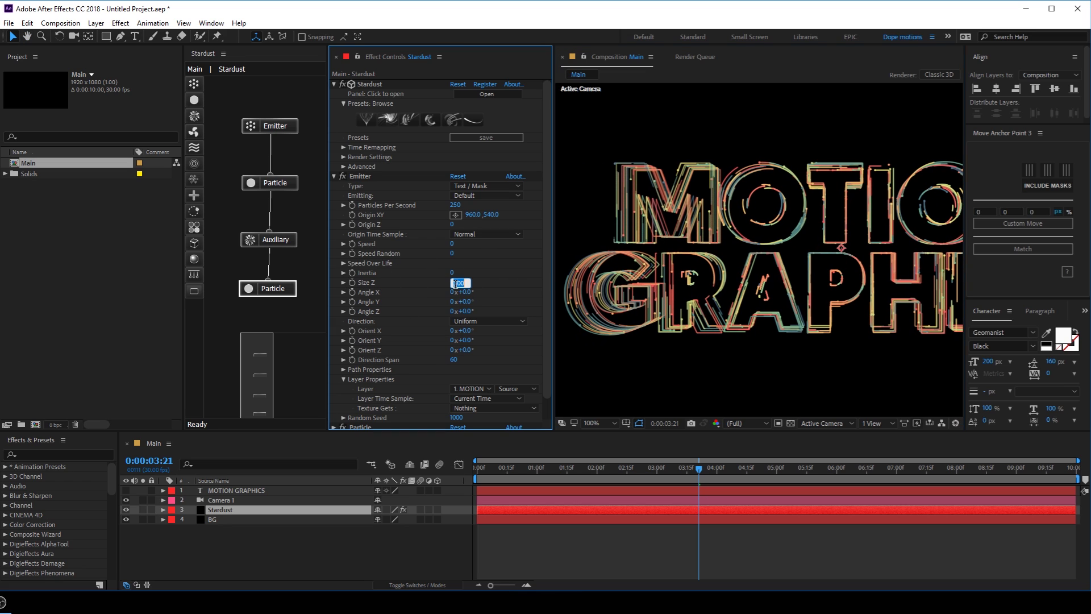
{"action": "type", "text": "120"}
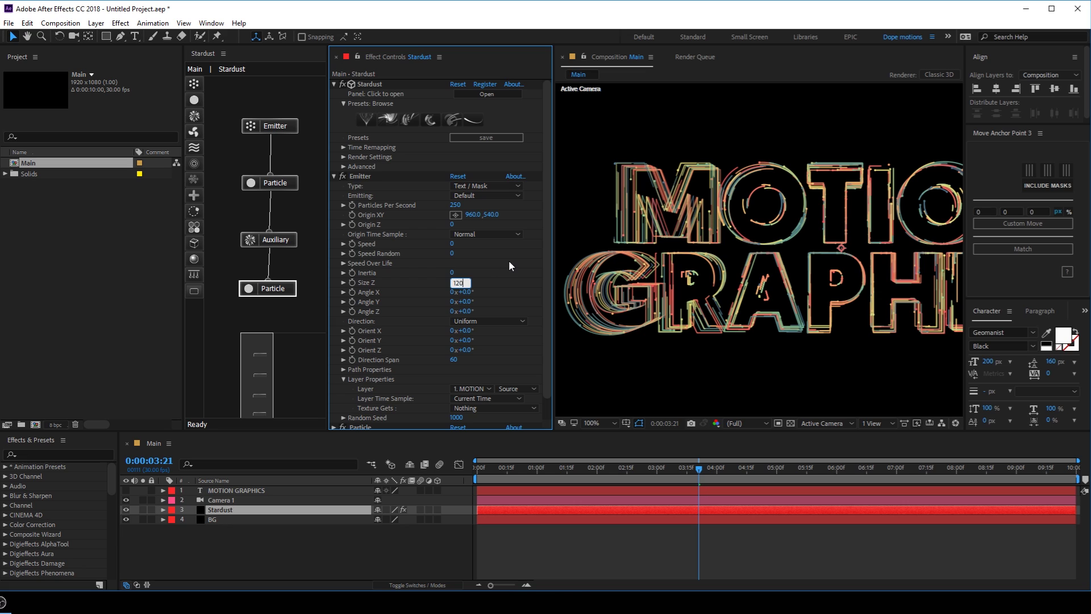
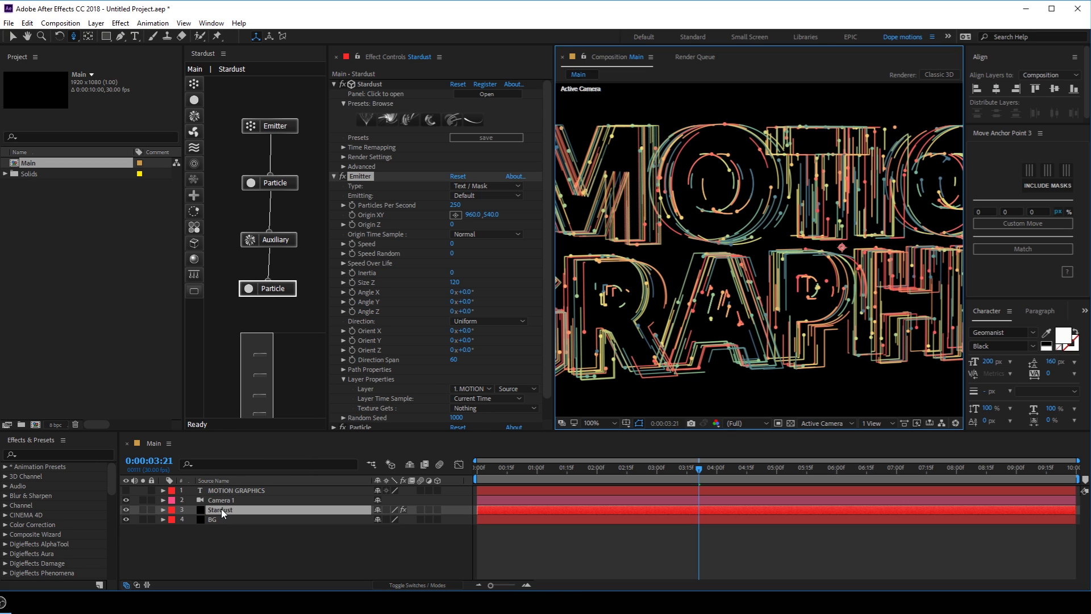
- Turn on Depth of Field for Camera 1 and set its Aperture to 120 pixels
{"action": "left_click", "coordinate": [219, 499]}
{"action": "key", "text": "a"}
{"action": "key", "text": "a"}
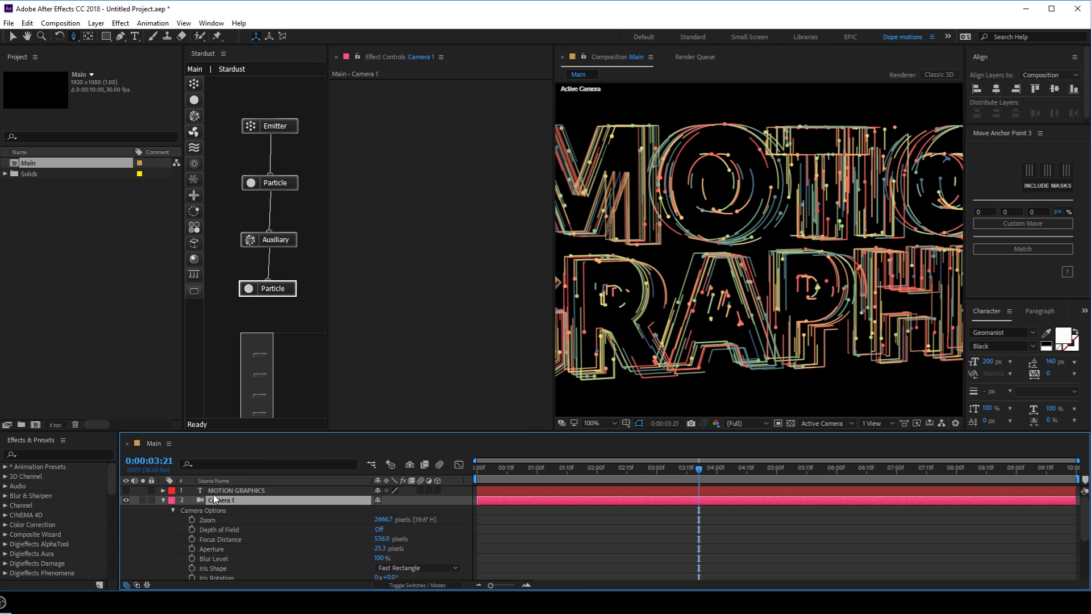
{"action": "left_click", "coordinate": [378, 529]}
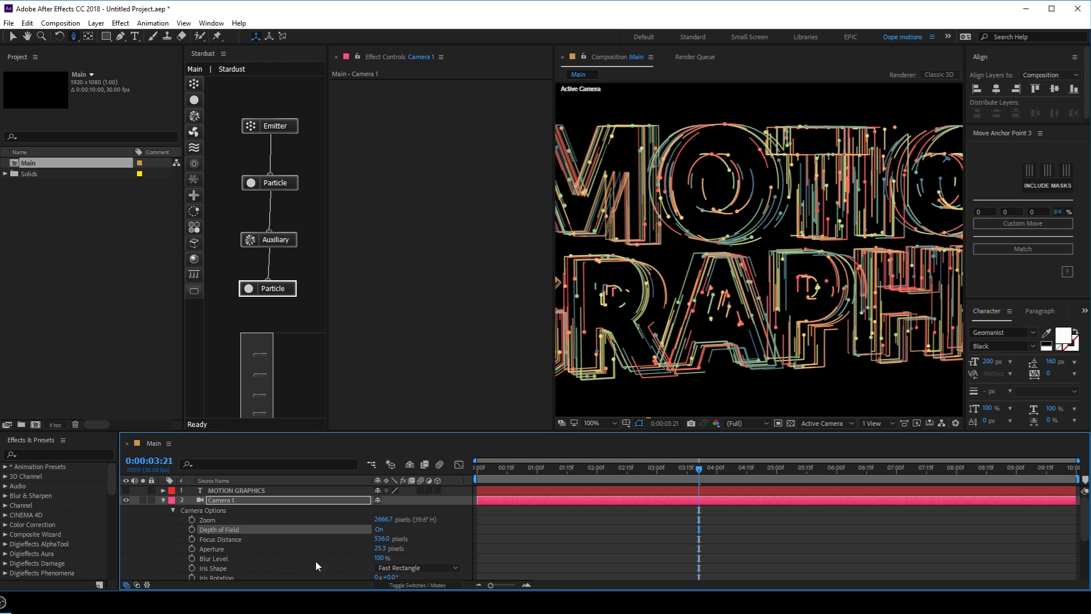
{"action": "left_click", "coordinate": [380, 548]}
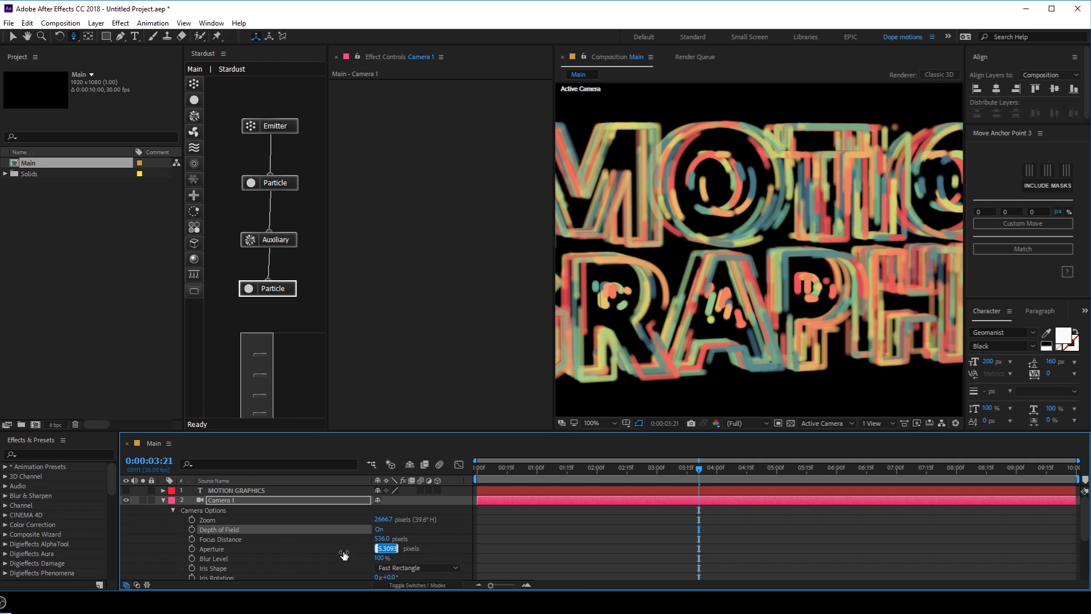
{"action": "type", "text": "120"}
{"action": "left_click", "coordinate": [461, 528]}
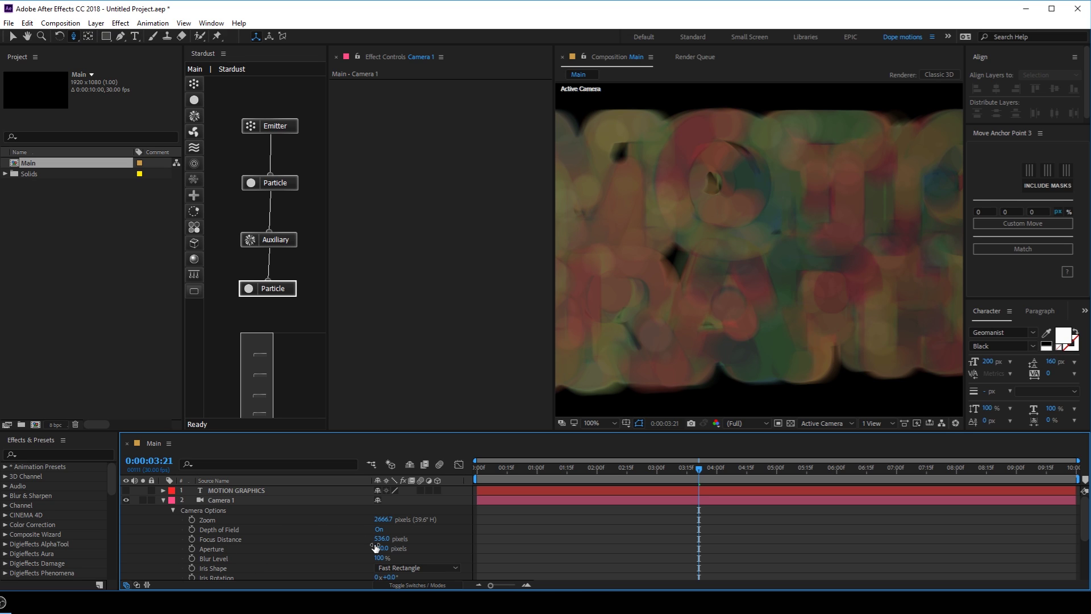
- Set the camera's Focus Distance to 800 pixels and raise it gradually to 1453 pixels
{"action": "key", "text": "comma"}
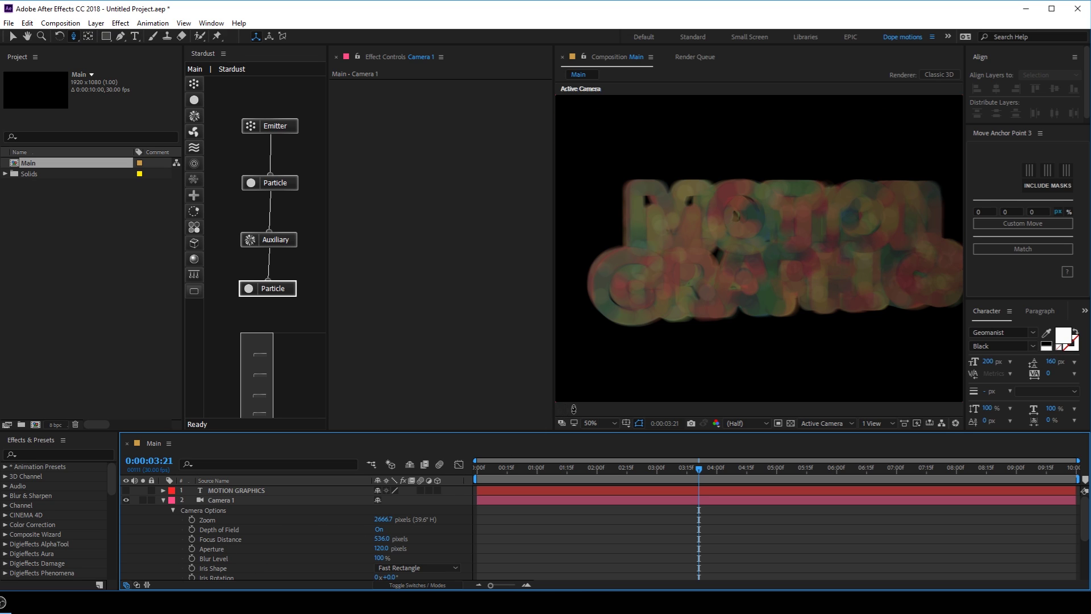
{"action": "left_click", "coordinate": [380, 537]}
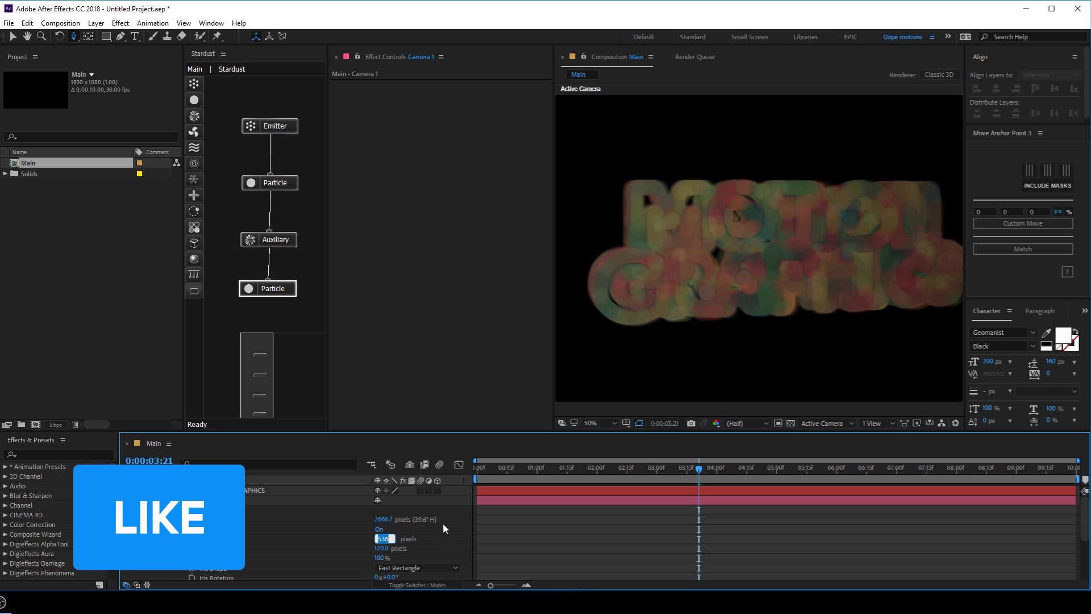
{"action": "type", "text": "800"}
{"action": "key", "text": "Return"}
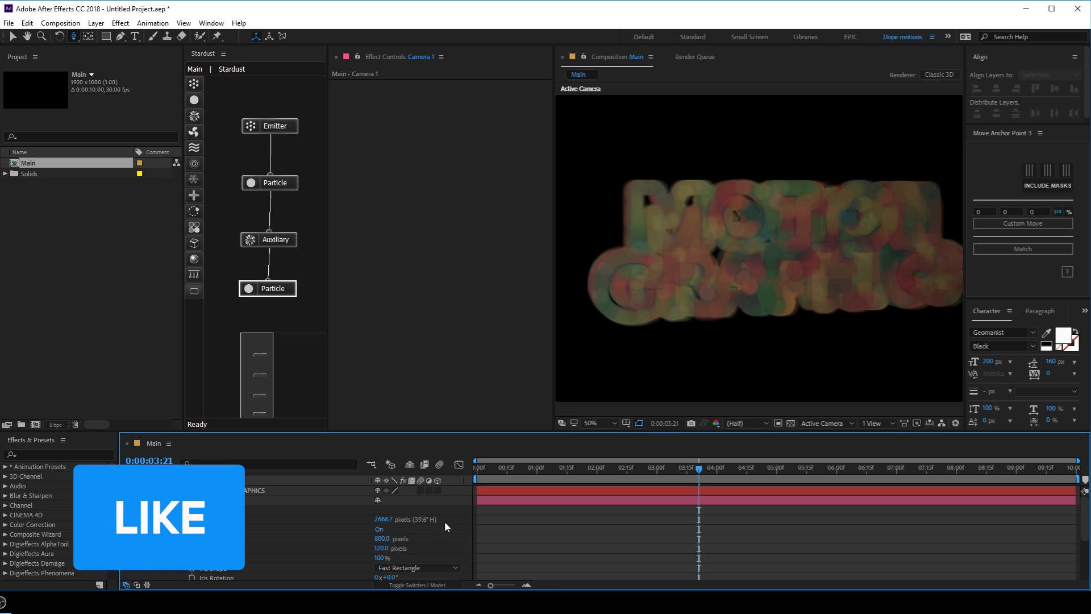
{"action": "left_click_drag", "start_coordinate": [388, 541], "coordinate": [420, 538]}
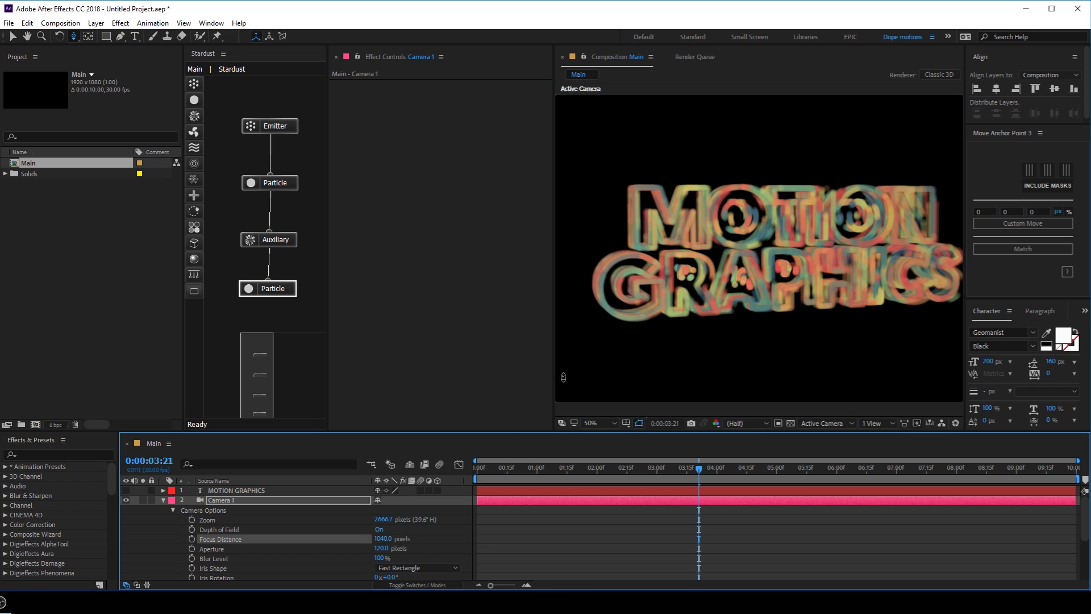
{"action": "left_click_drag", "start_coordinate": [389, 539], "coordinate": [393, 539]}
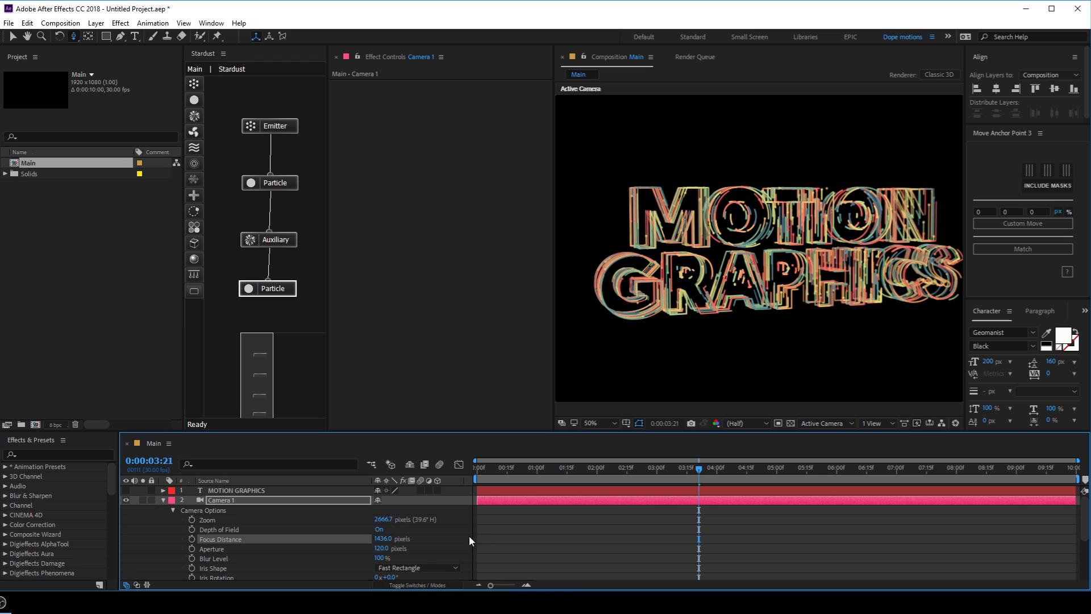
{"action": "left_click_drag", "start_coordinate": [384, 539], "coordinate": [428, 542]}
- Raise the camera's Blur Level to 170% and its Focus Distance to 1884 pixels, widen the composition view, and collapse the camera options
{"action": "left_click_drag", "start_coordinate": [379, 558], "coordinate": [432, 563]}
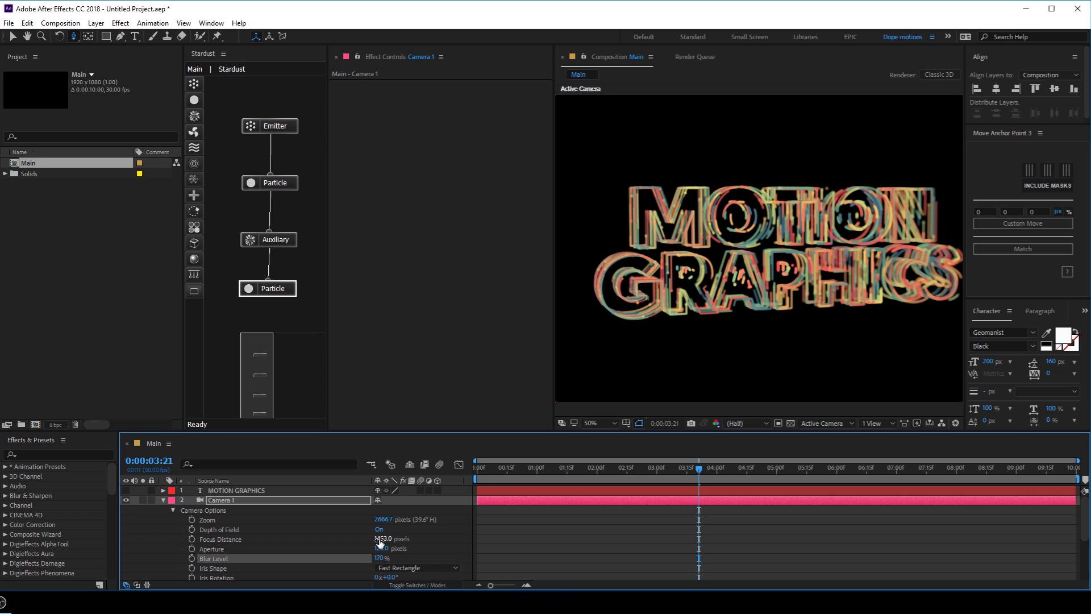
{"action": "left_click_drag", "start_coordinate": [382, 539], "coordinate": [457, 547]}
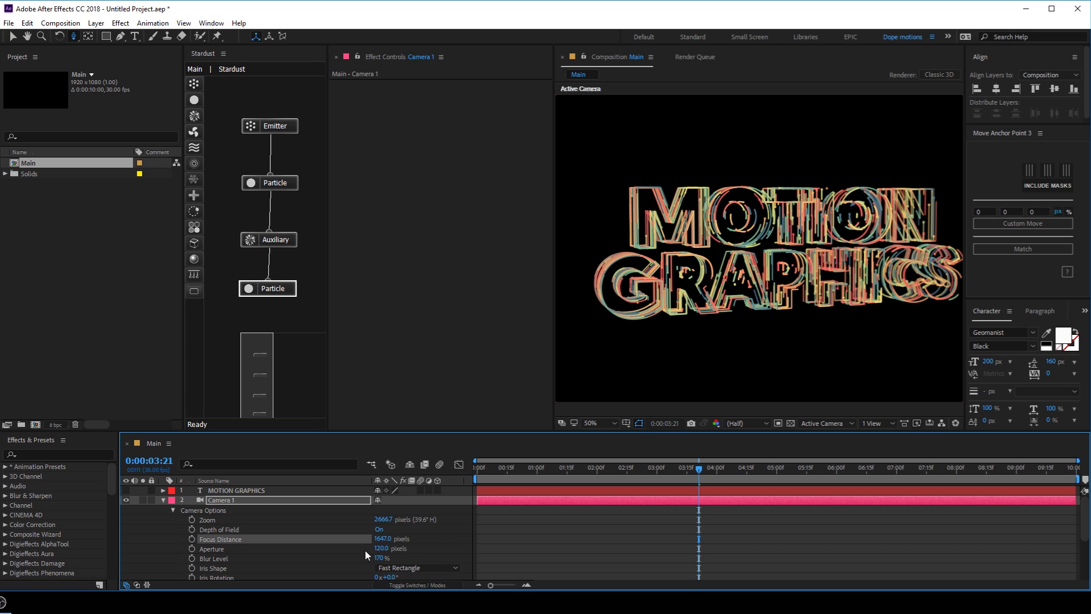
{"action": "key", "text": "period"}
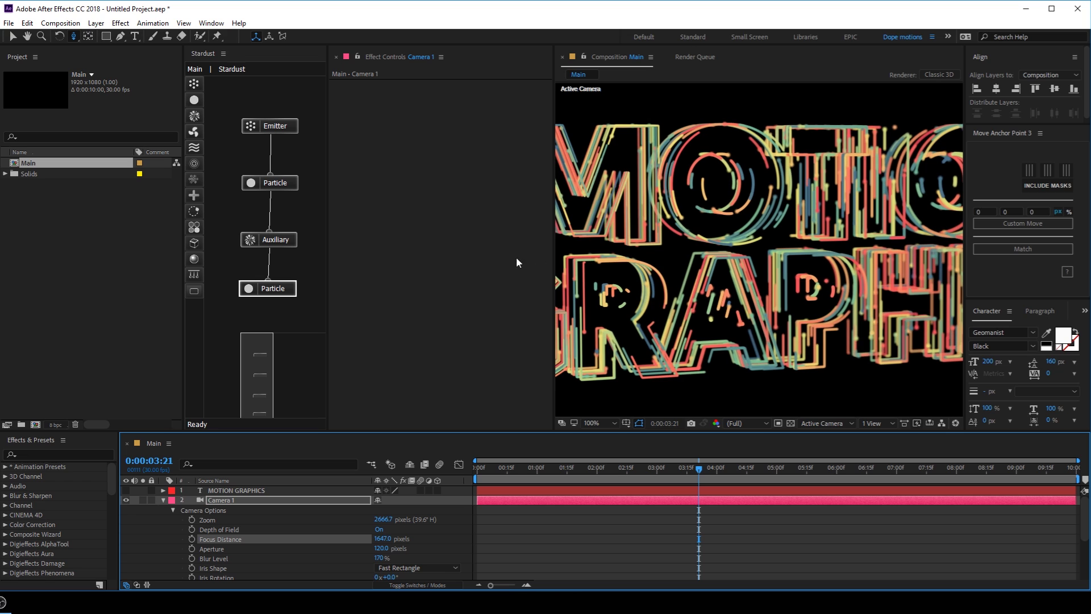
{"action": "left_click_drag", "start_coordinate": [554, 262], "coordinate": [425, 260]}
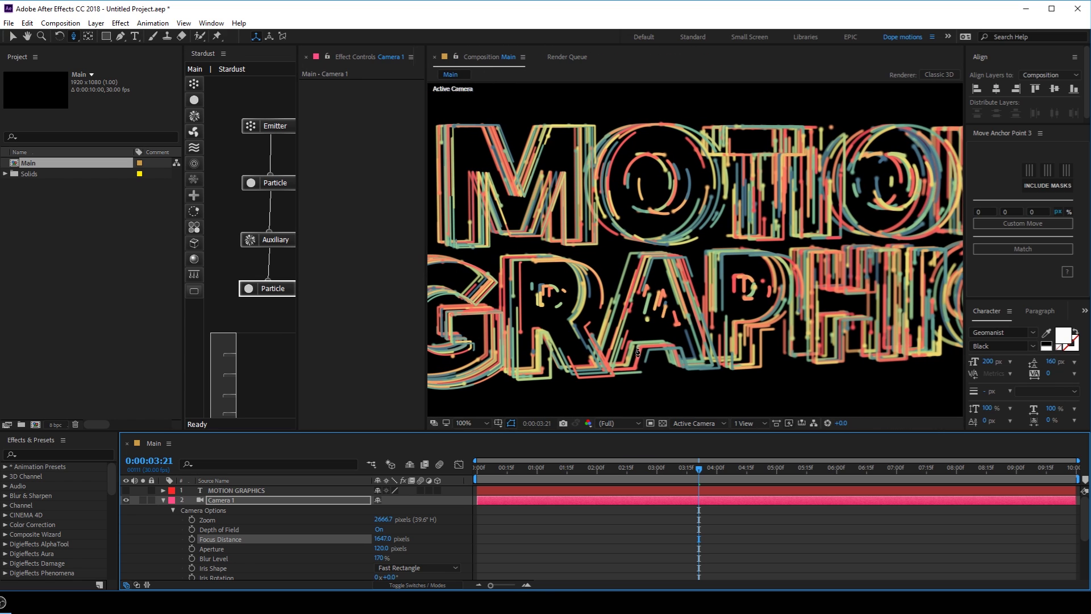
{"action": "left_click_drag", "start_coordinate": [381, 539], "coordinate": [522, 548]}
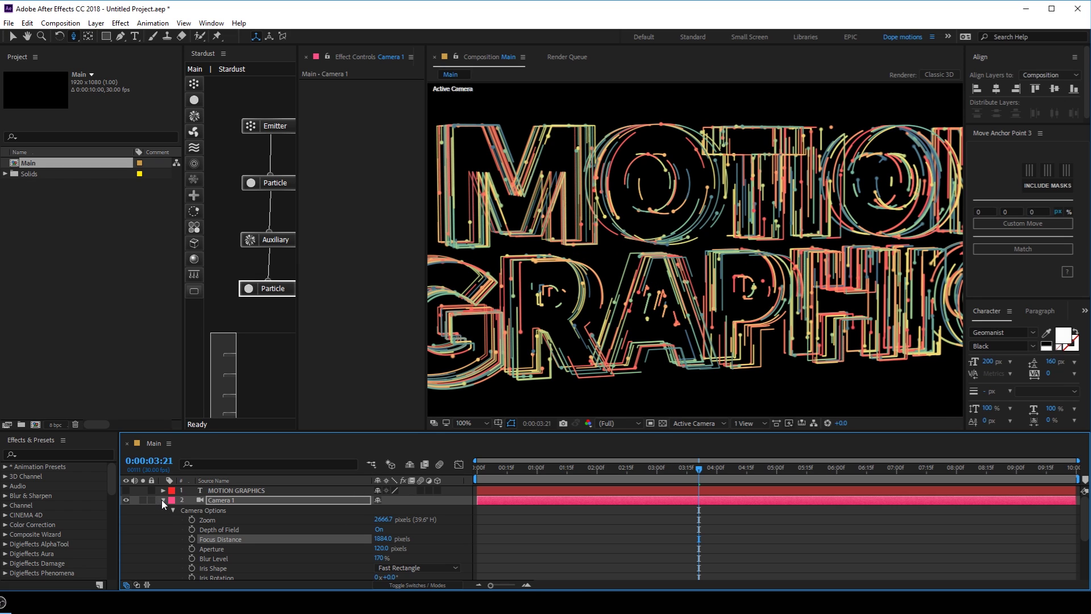
{"action": "left_click", "coordinate": [163, 500]}
- Replace the MOTION GRAPHICS wording of the text layer with LINES and activate the camera tool
{"action": "scroll", "coordinate": [658, 285], "scroll_direction": "down", "scroll_amount": 2}
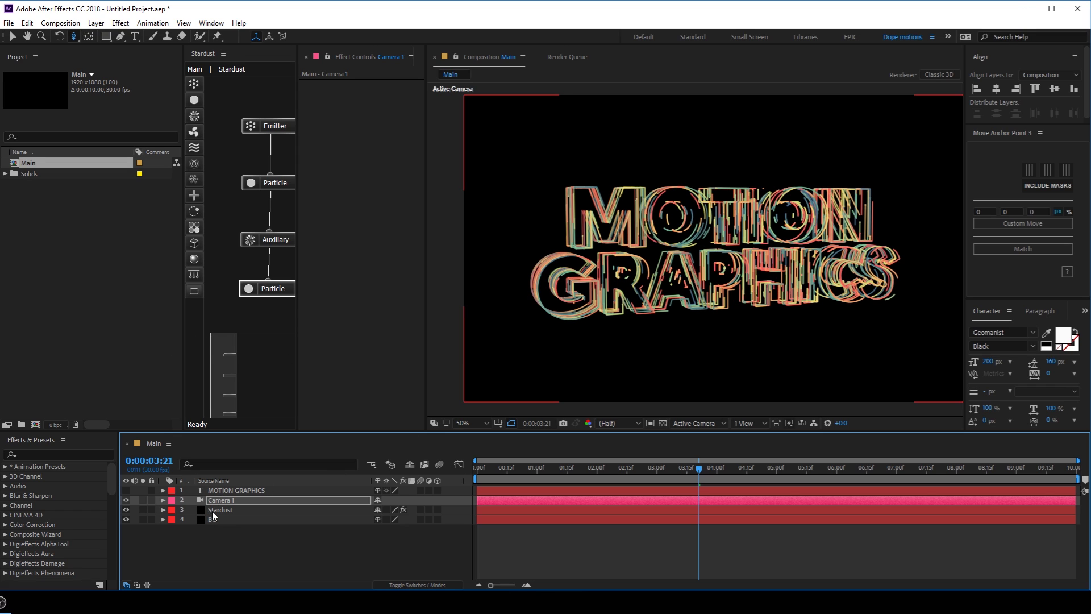
{"action": "double_click", "coordinate": [225, 492]}
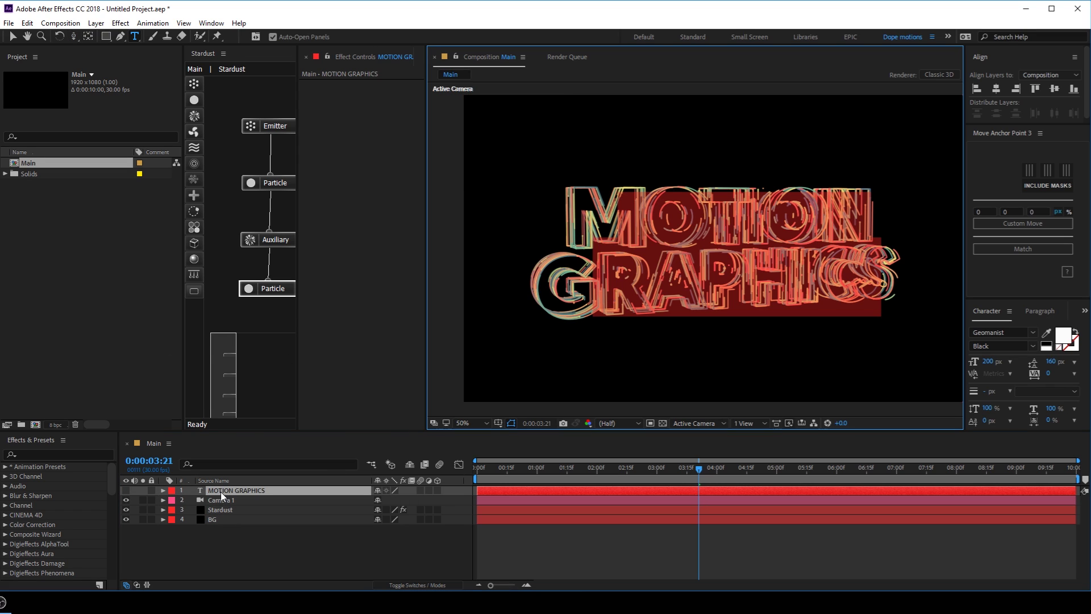
{"action": "type", "text": "LINES"}
{"action": "key", "text": "Return"}
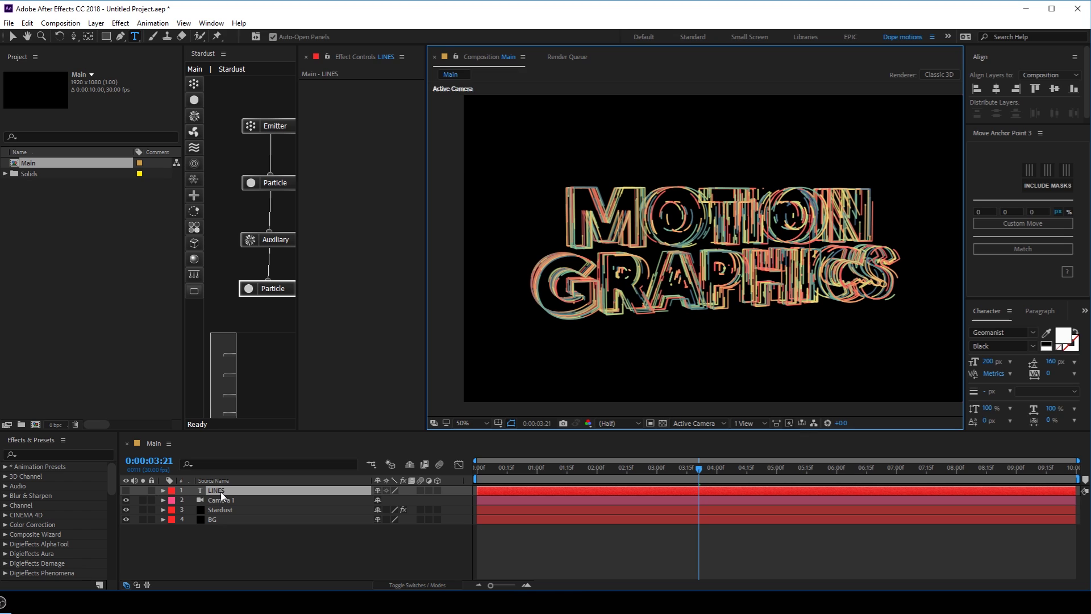
{"action": "left_click", "coordinate": [233, 551]}
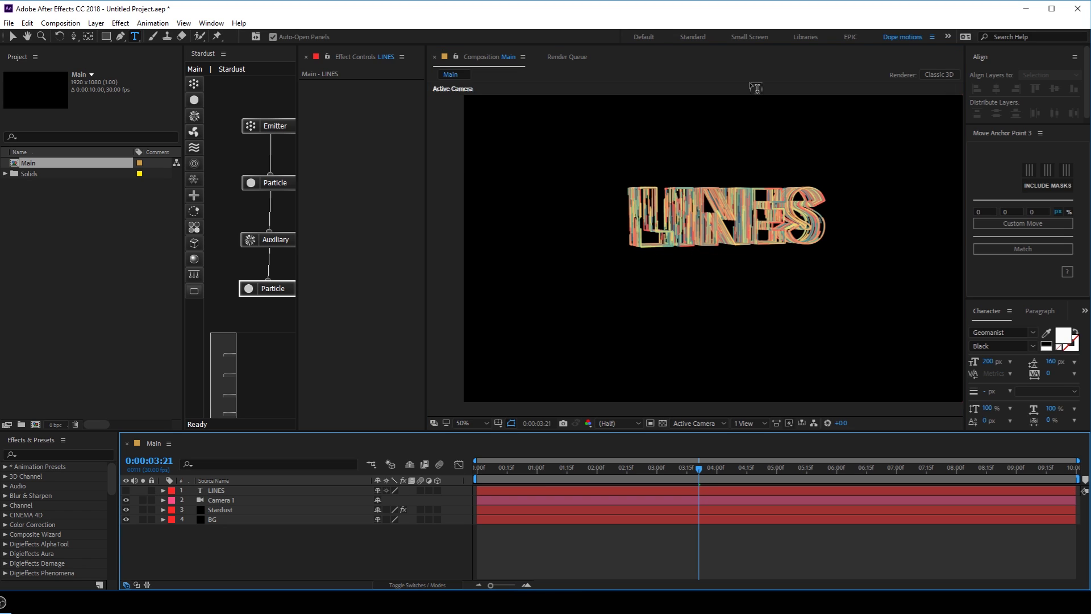
{"action": "key", "text": "c"}
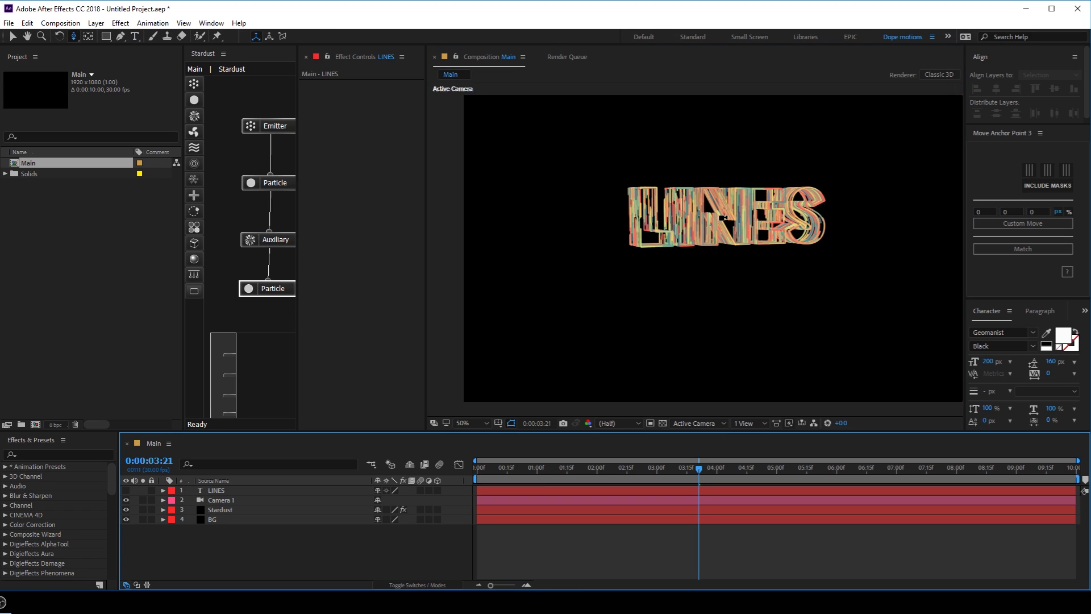
- Orbit the camera around the LINES text, move it closer, and reposition the text in the frame
{"action": "left_click_drag", "start_coordinate": [723, 217], "coordinate": [759, 264]}
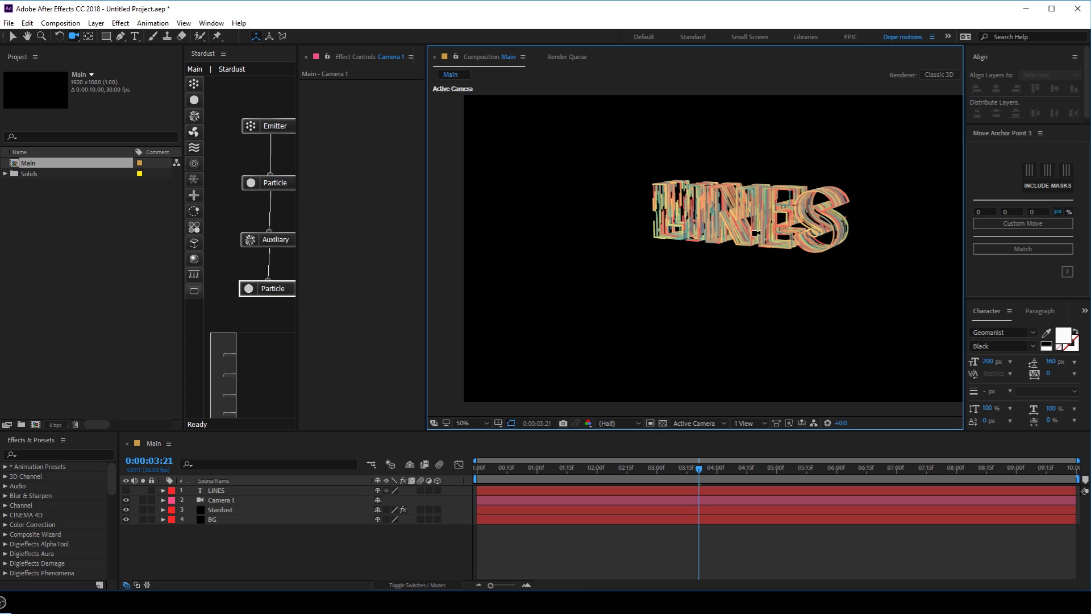
{"action": "key", "text": "c"}
{"action": "key", "text": "c"}
{"action": "scroll", "coordinate": [792, 128], "scroll_direction": "up", "scroll_amount": 3}
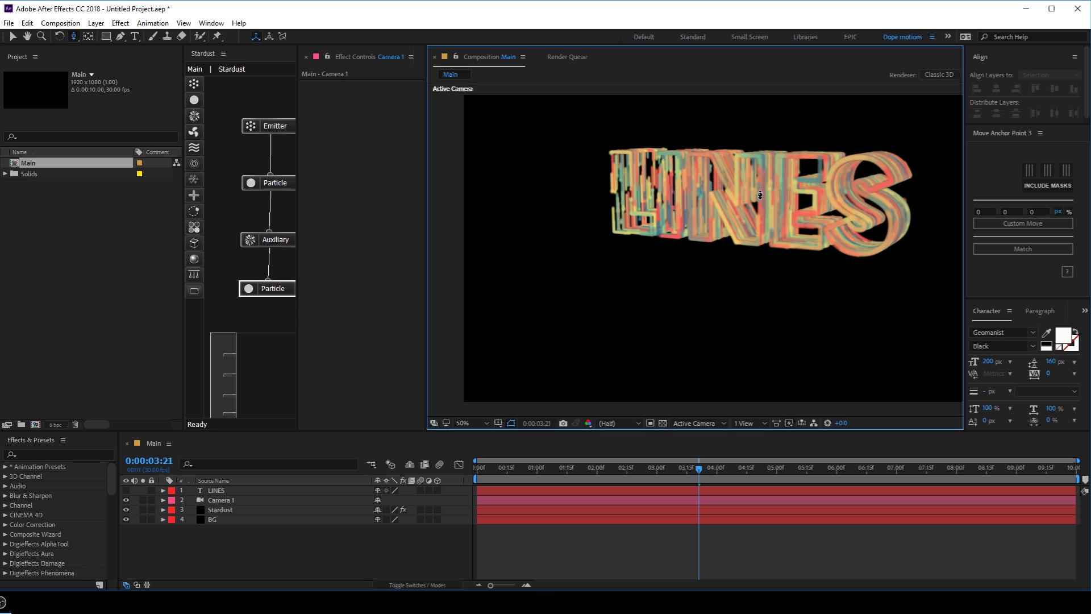
{"action": "key", "text": "c"}
{"action": "left_click_drag", "start_coordinate": [753, 220], "coordinate": [754, 231]}
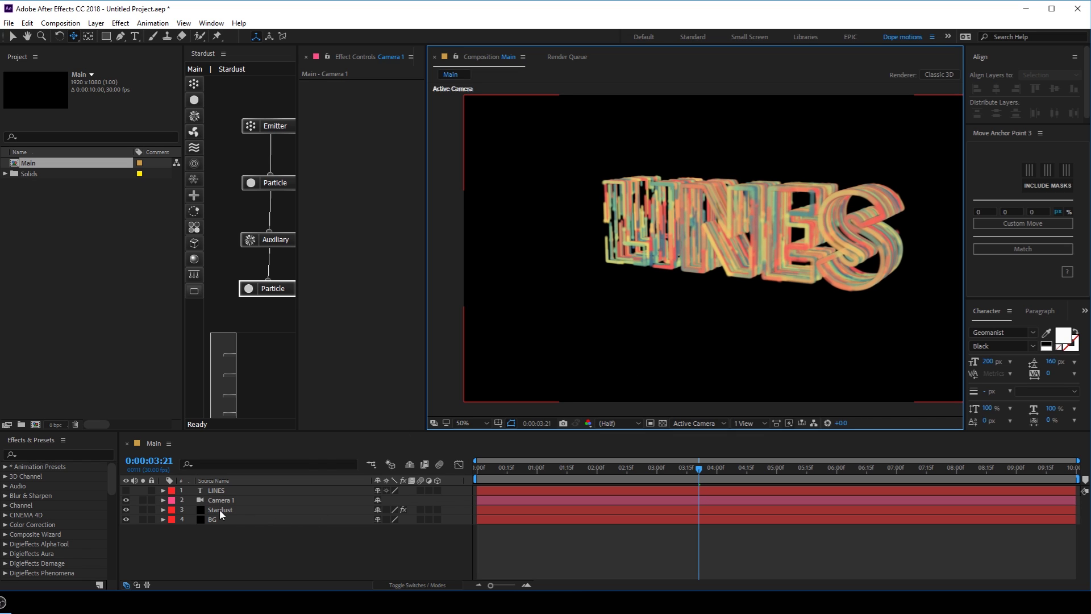
- Set Camera 1's Aperture to 50 pixels and its Blur Level to 100%
{"action": "left_click", "coordinate": [225, 500]}
{"action": "key", "text": "a"}
{"action": "key", "text": "a"}
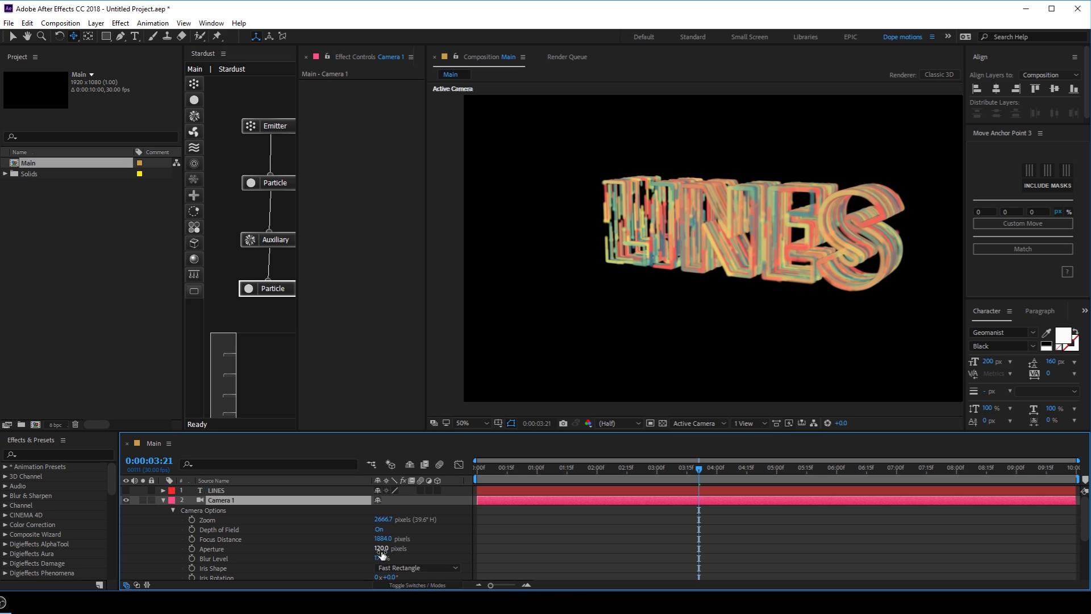
{"action": "left_click", "coordinate": [382, 548]}
{"action": "type", "text": "50"}
{"action": "key", "text": "Tab"}
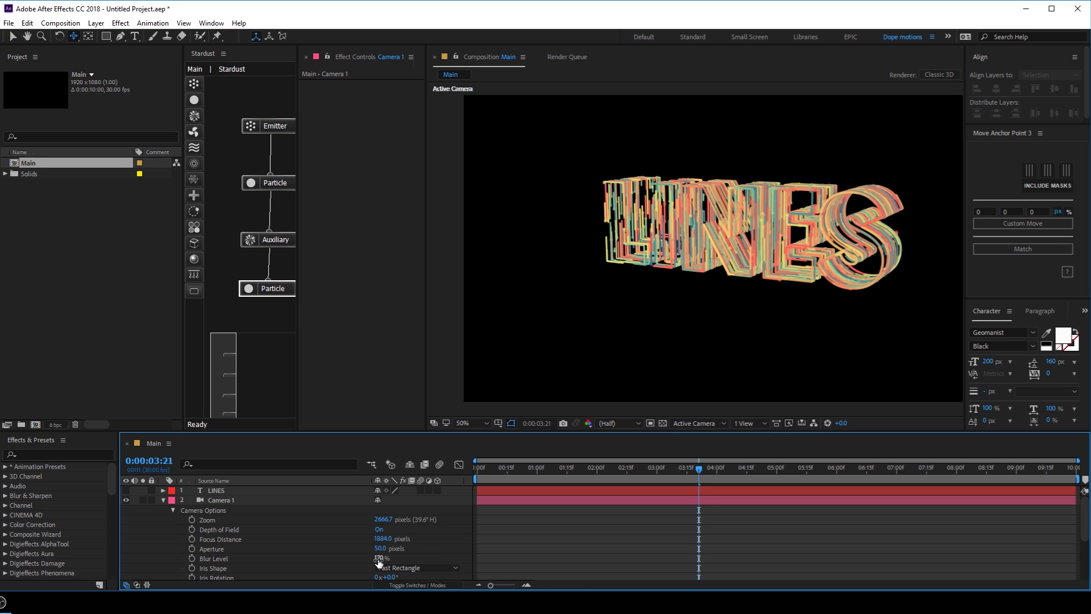
{"action": "left_click", "coordinate": [421, 547]}
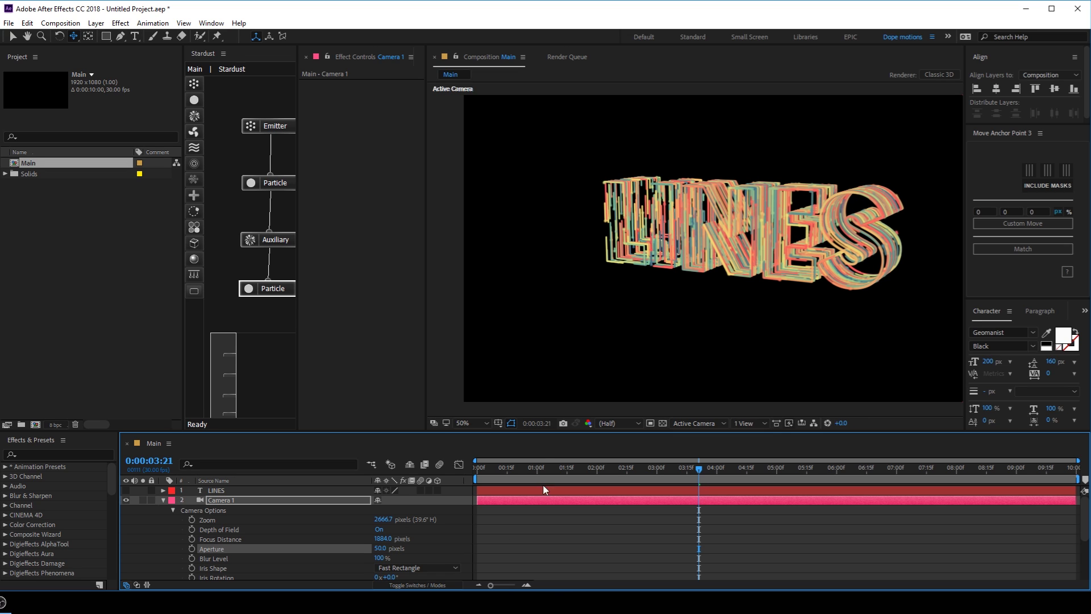
- Turn off Camera 1's Depth of Field and move and orbit the camera into a close, angled view of the LINES text
{"action": "left_click", "coordinate": [379, 530]}
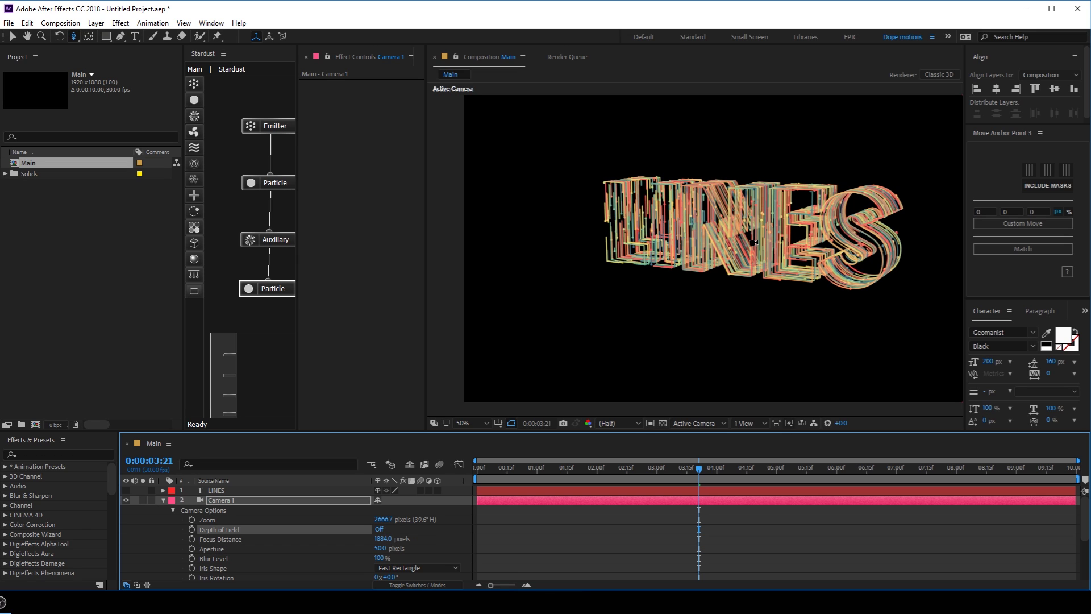
{"action": "key", "text": "c"}
{"action": "left_click", "coordinate": [757, 228]}
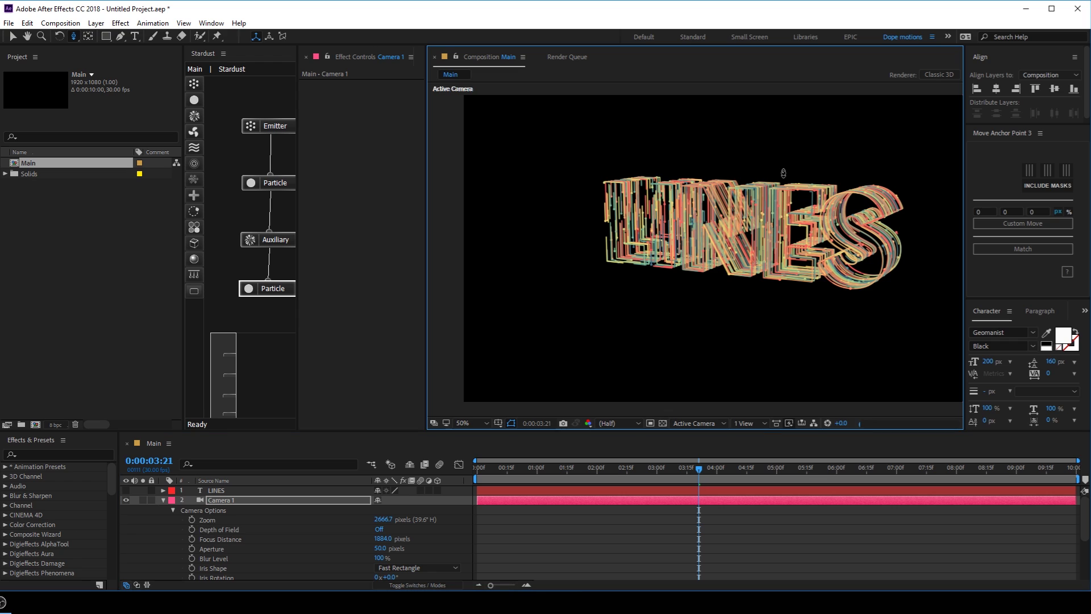
{"action": "left_click_drag", "start_coordinate": [784, 170], "coordinate": [752, 247]}
{"action": "key", "text": "c"}
{"action": "key", "text": "c"}
{"action": "key", "text": "c"}
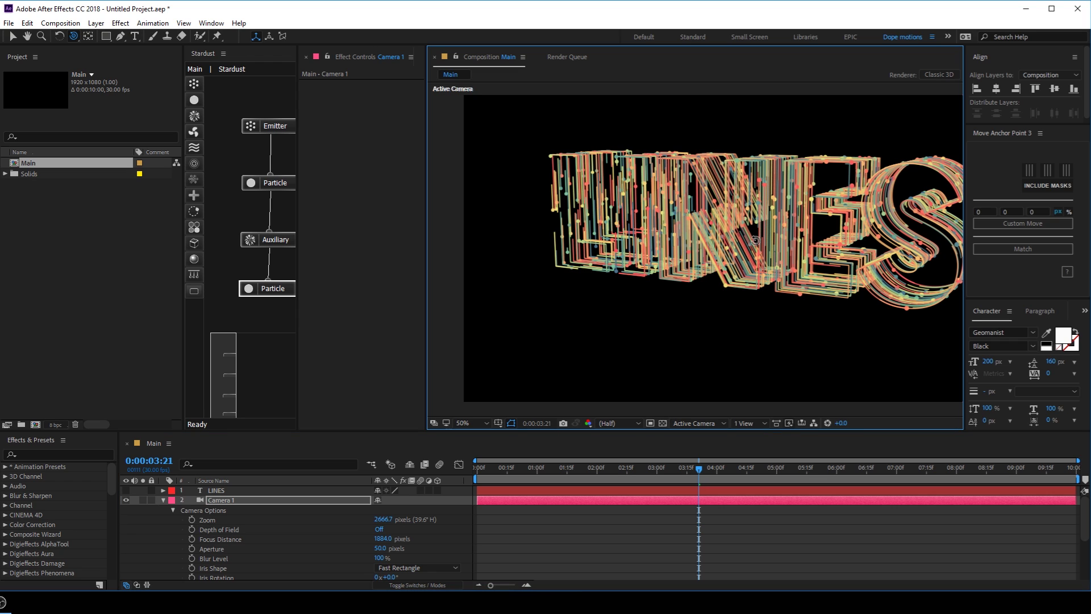
{"action": "left_click_drag", "start_coordinate": [751, 244], "coordinate": [730, 256]}
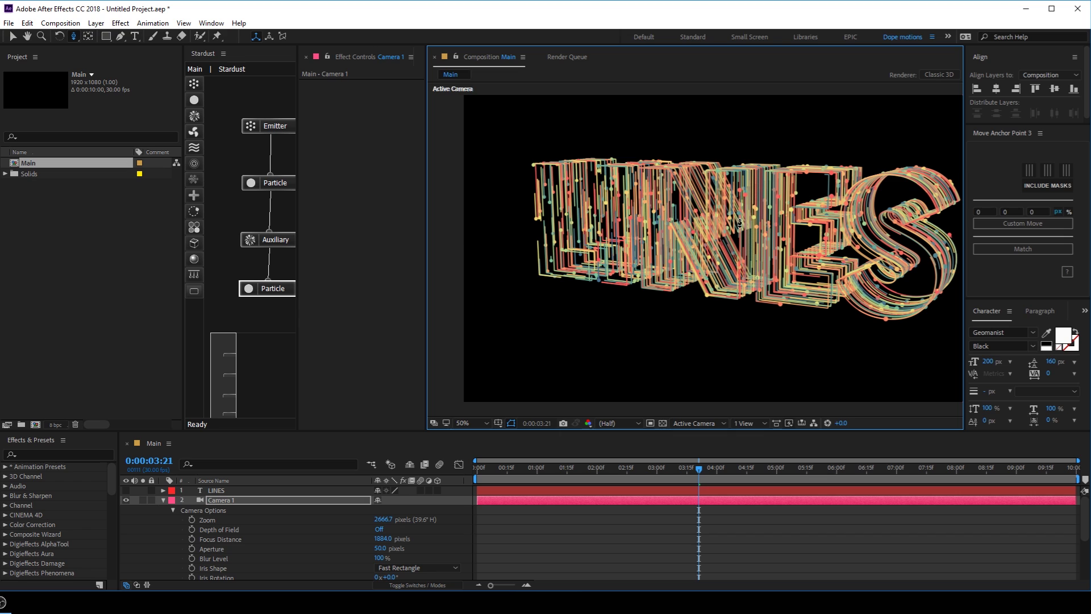
{"action": "scroll", "coordinate": [728, 247], "scroll_direction": "up", "scroll_amount": 3}
{"action": "key", "text": "c"}
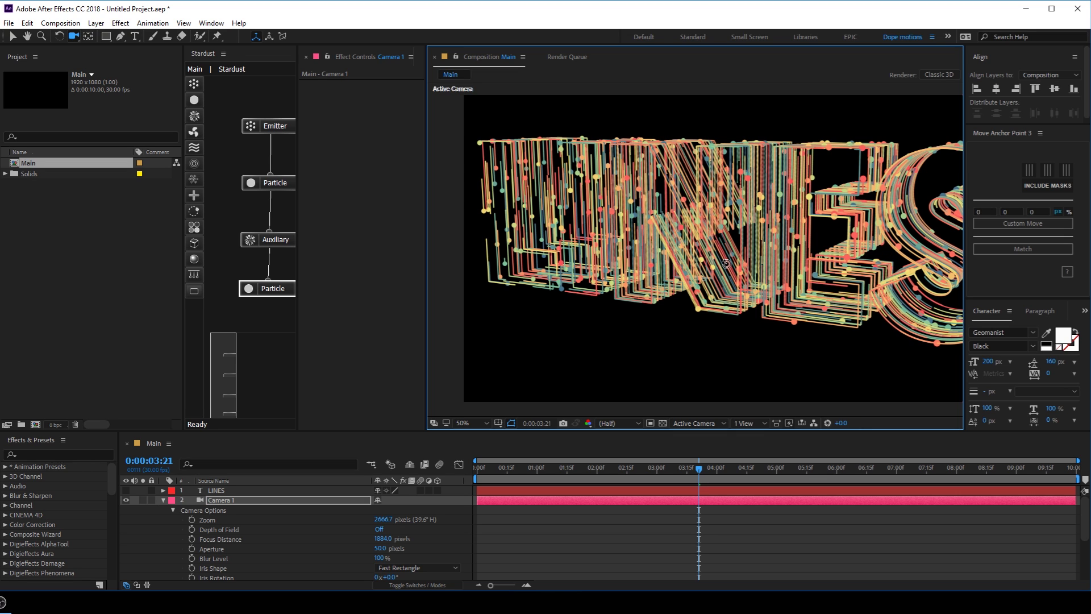
{"action": "mouse_move", "coordinate": [733, 264]}
{"action": "left_mouse_down"}
{"action": "mouse_move", "coordinate": [749, 264]}
{"action": "mouse_move", "coordinate": [725, 265]}
{"action": "left_mouse_up"}
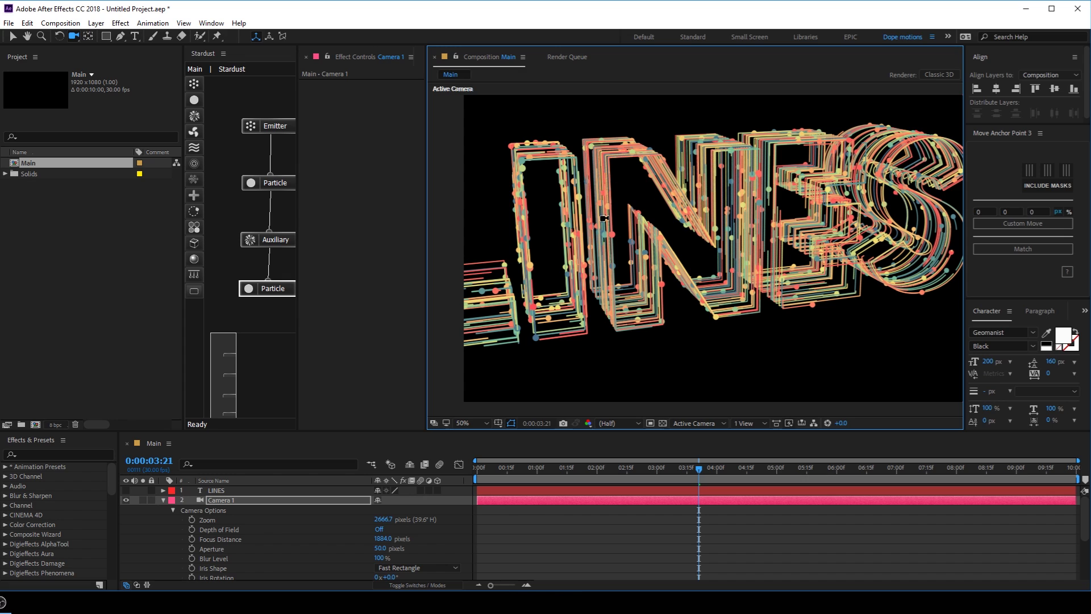
- Set the particle size of the node below the Emitter to 2 pixels, toggling the node to compare, and check the frame at 0:00:04:27
{"action": "left_click", "coordinate": [272, 183]}
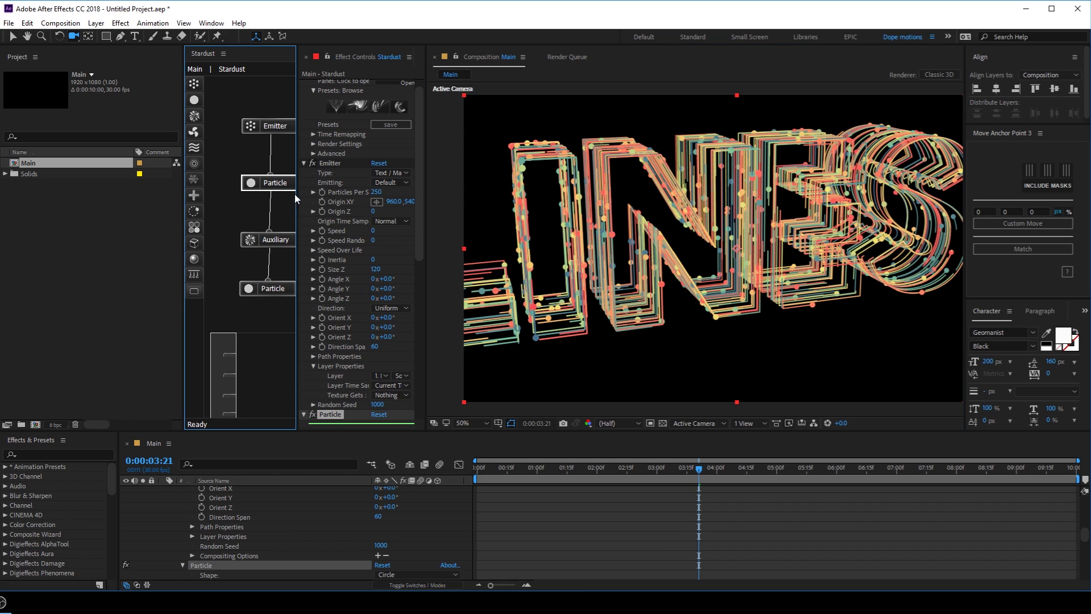
{"action": "left_click", "coordinate": [313, 414]}
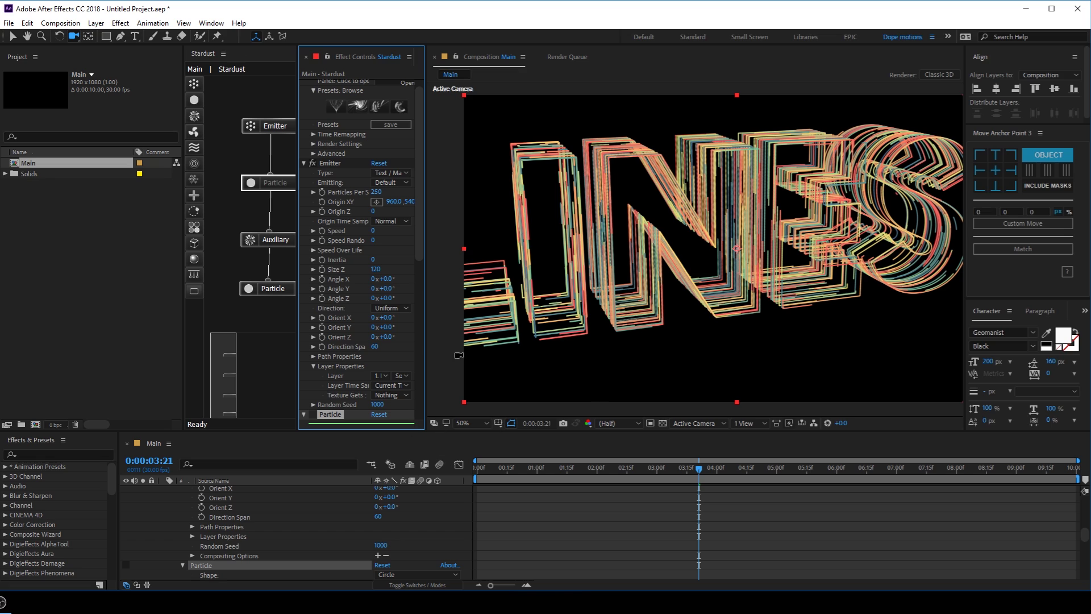
{"action": "left_click_drag", "start_coordinate": [420, 239], "coordinate": [432, 316]}
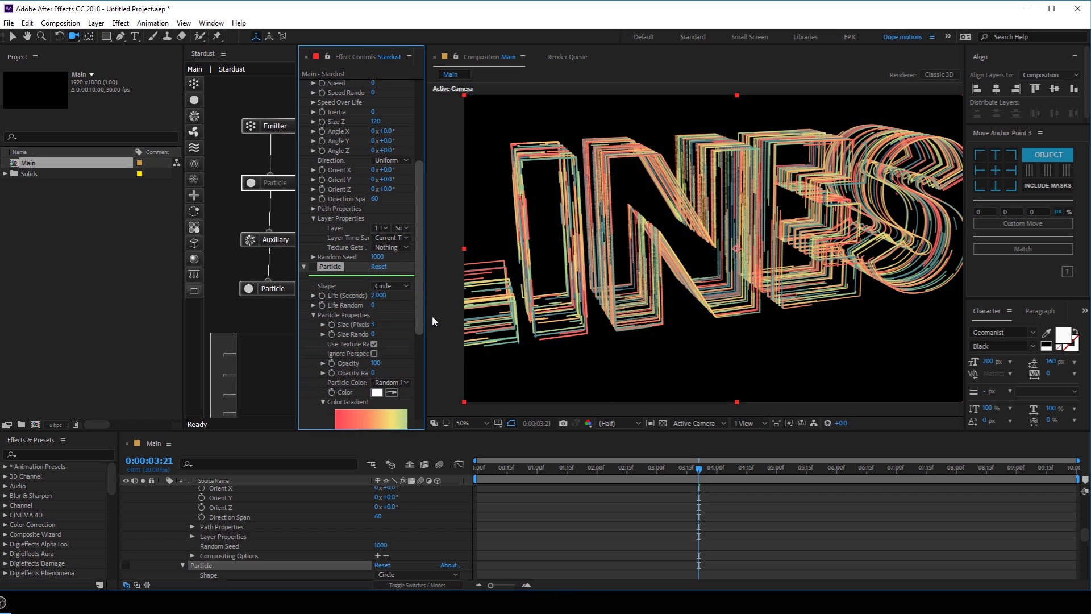
{"action": "left_click", "coordinate": [375, 315]}
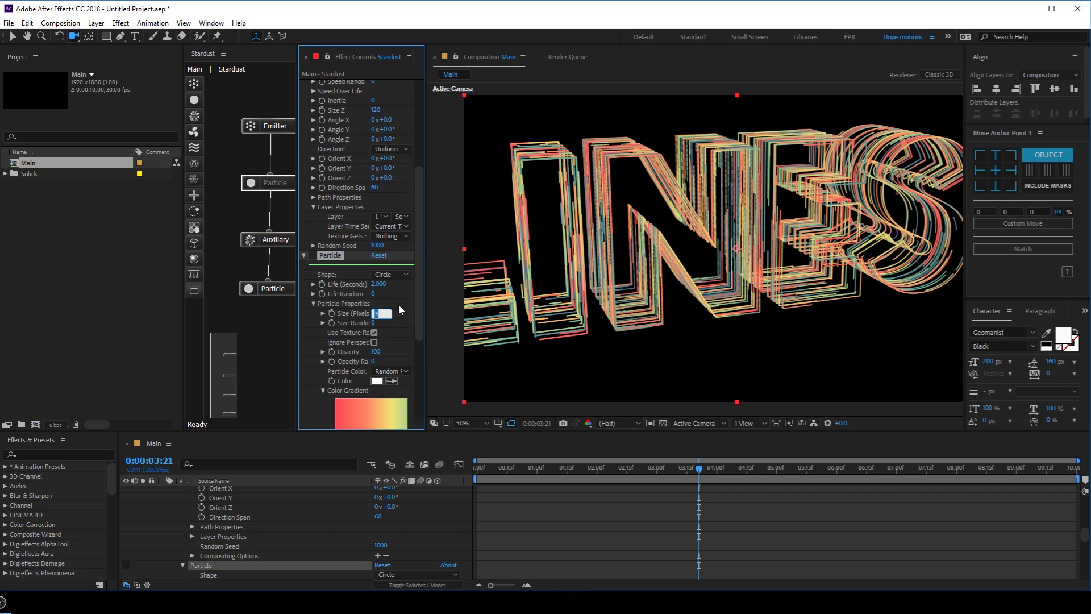
{"action": "type", "text": "2"}
{"action": "left_click", "coordinate": [400, 296]}
{"action": "left_click", "coordinate": [312, 256]}
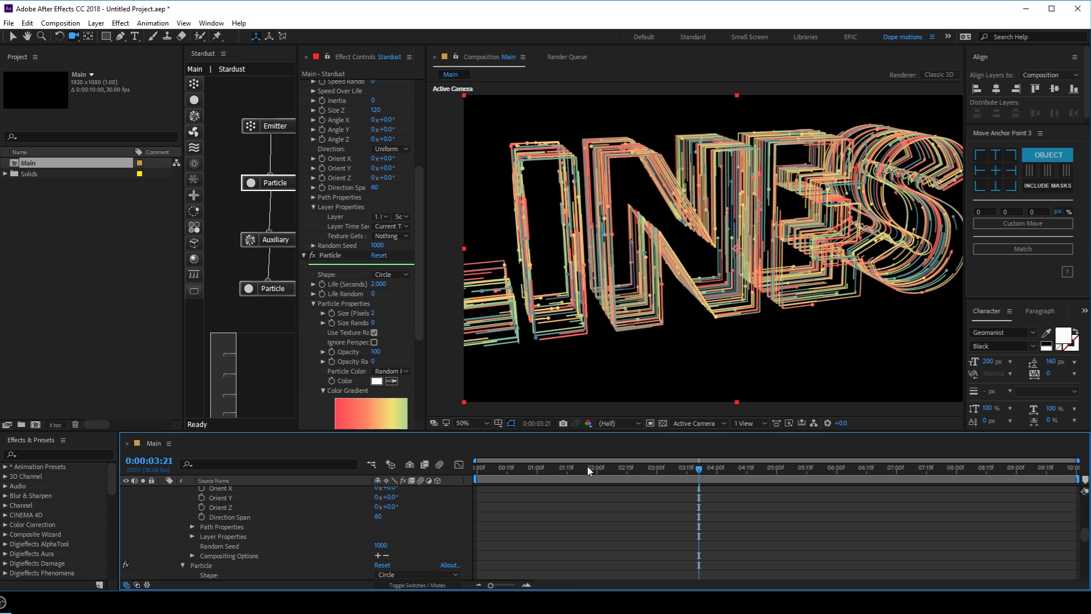
{"action": "left_click_drag", "start_coordinate": [548, 469], "coordinate": [770, 467]}
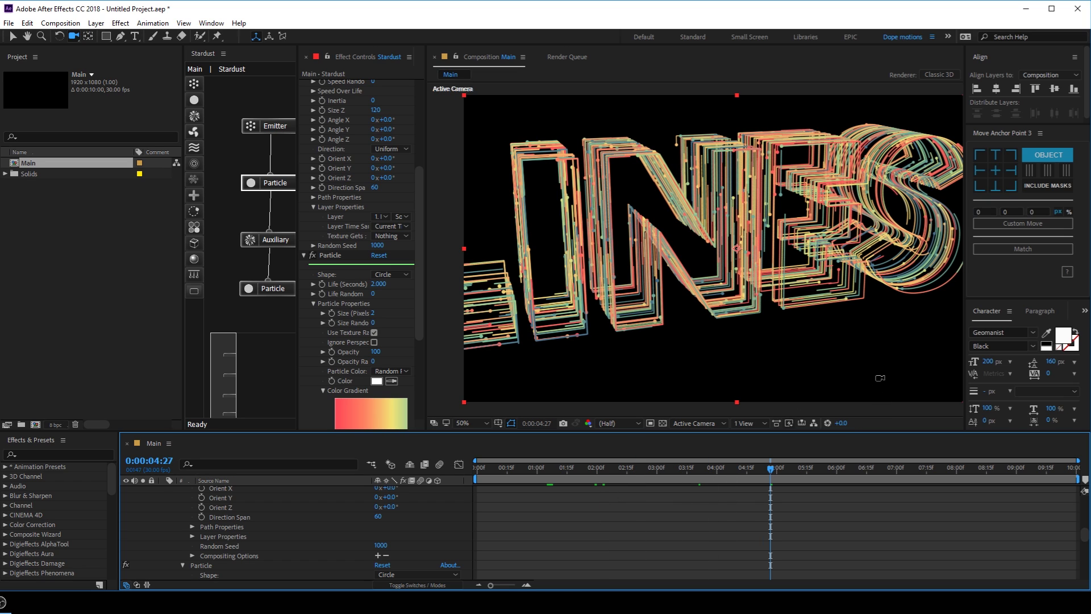
- Turn Camera 1's Depth of Field back on and lower its Focus Distance to 568 pixels
{"action": "scroll", "coordinate": [162, 516], "scroll_direction": "up", "scroll_amount": 10}
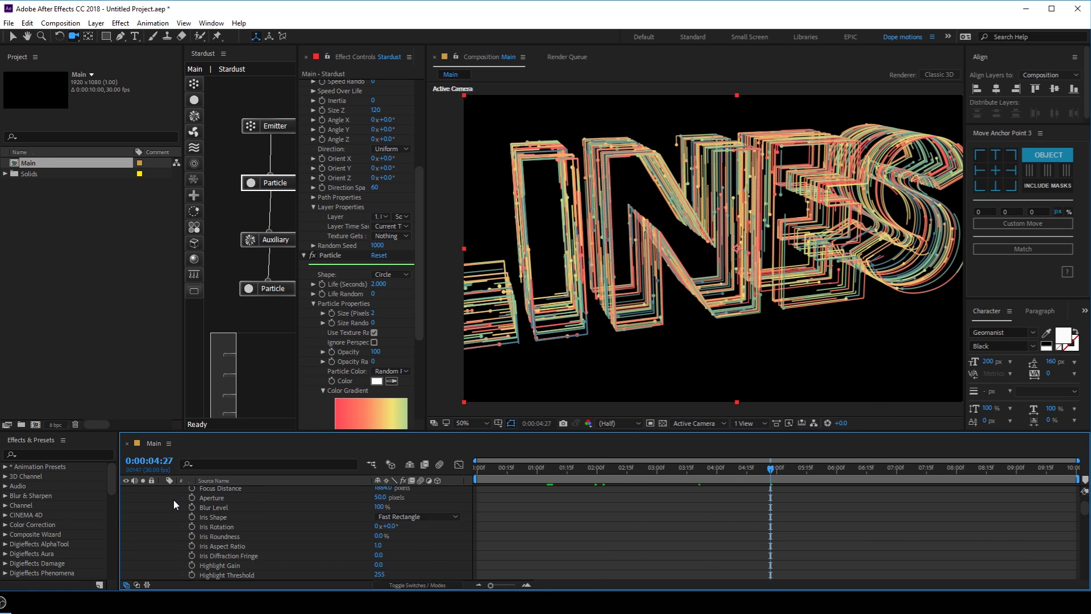
{"action": "scroll", "coordinate": [162, 516], "scroll_direction": "up", "scroll_amount": 2}
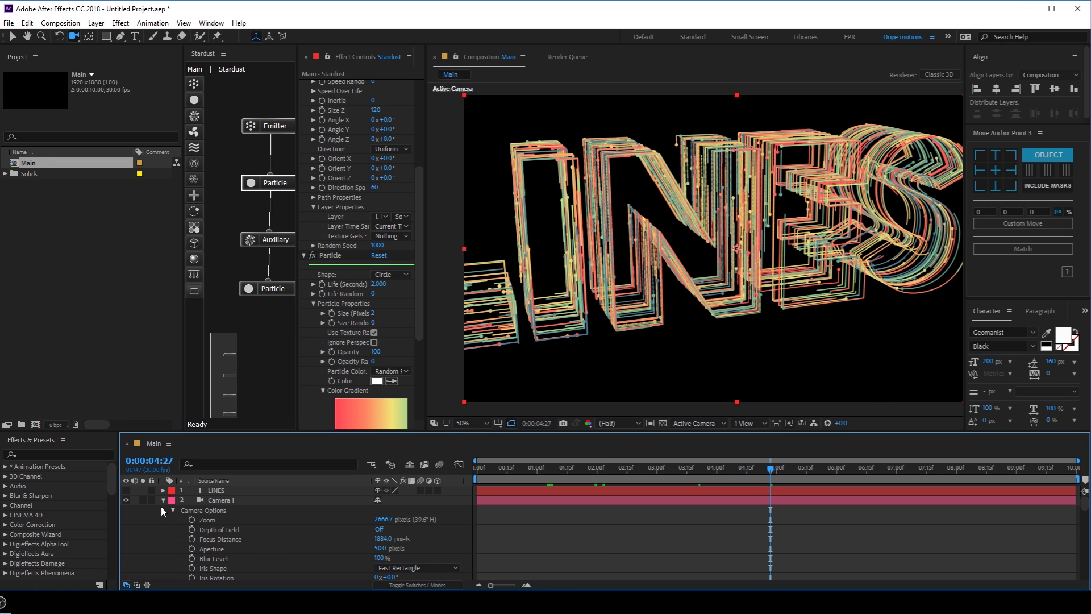
{"action": "left_click", "coordinate": [390, 529]}
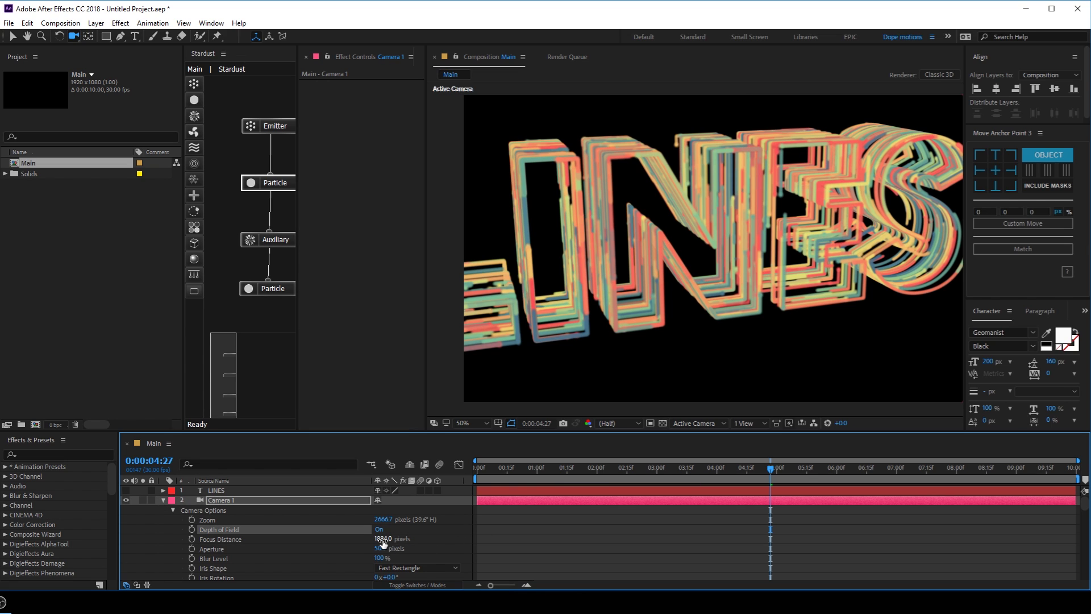
{"action": "left_click_drag", "start_coordinate": [382, 540], "coordinate": [154, 552]}
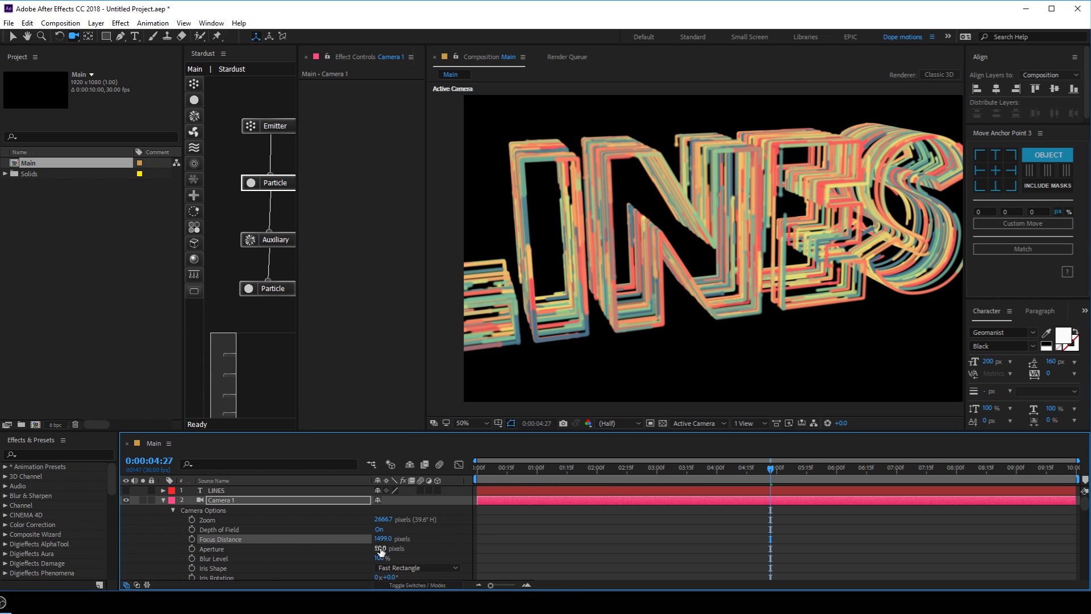
{"action": "left_click_drag", "start_coordinate": [375, 540], "coordinate": [267, 536]}
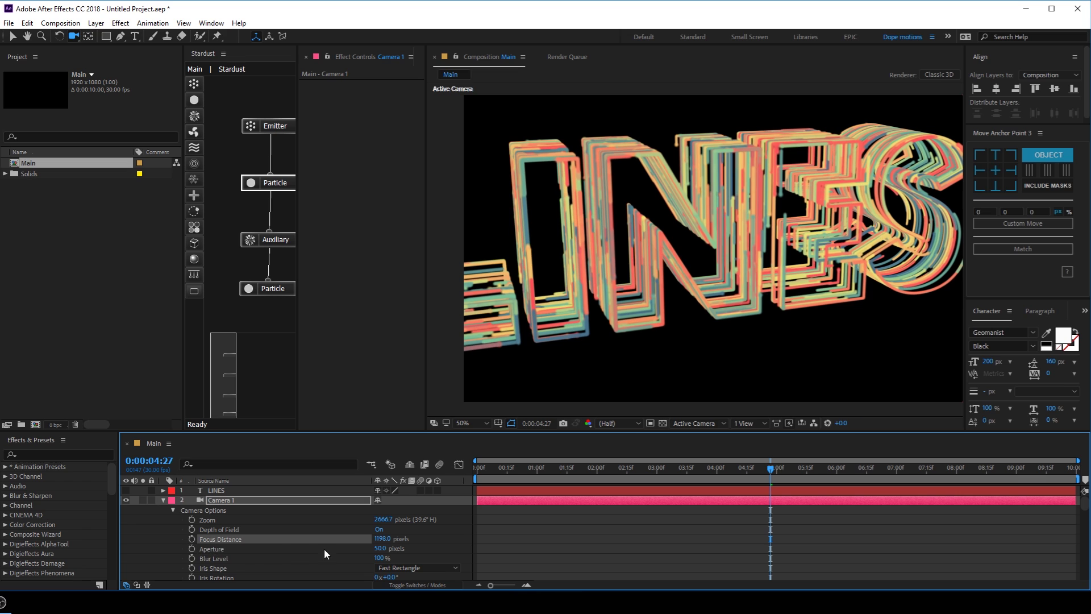
{"action": "left_click_drag", "start_coordinate": [379, 538], "coordinate": [455, 537]}
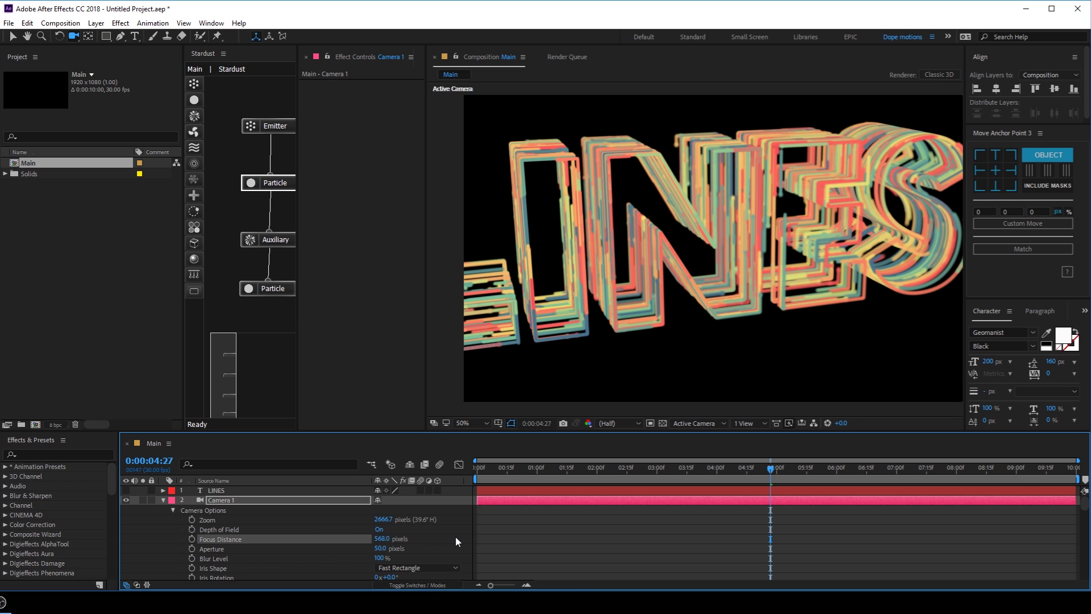
- Raise Camera 1's Blur Level to 142% and Aperture to 116 pixels, and increase its Focus Distance to refocus the lines
{"action": "left_click_drag", "start_coordinate": [376, 559], "coordinate": [397, 553]}
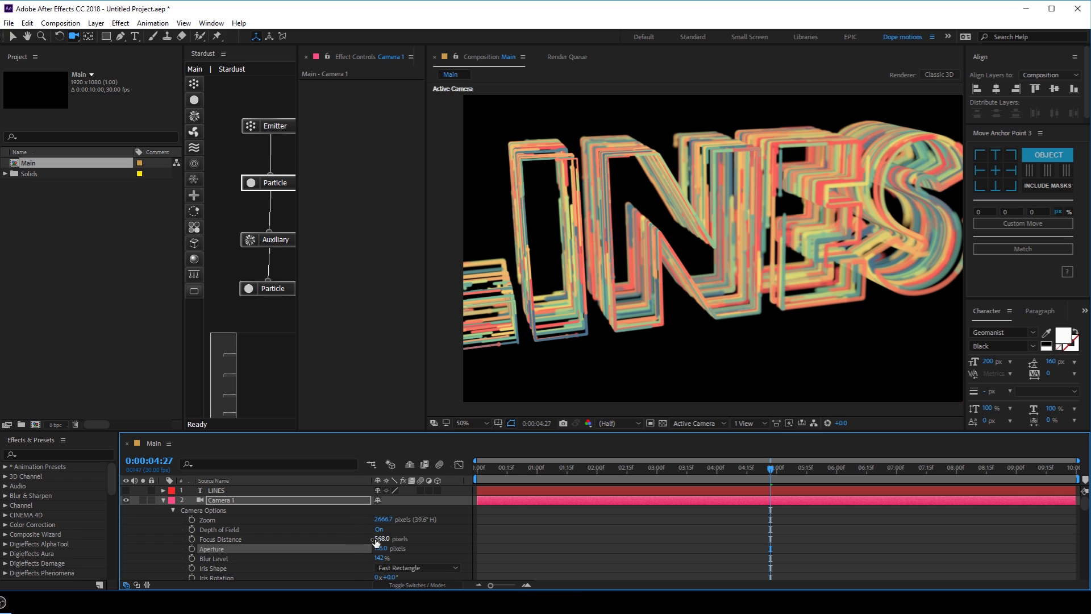
{"action": "left_click_drag", "start_coordinate": [375, 538], "coordinate": [443, 535]}
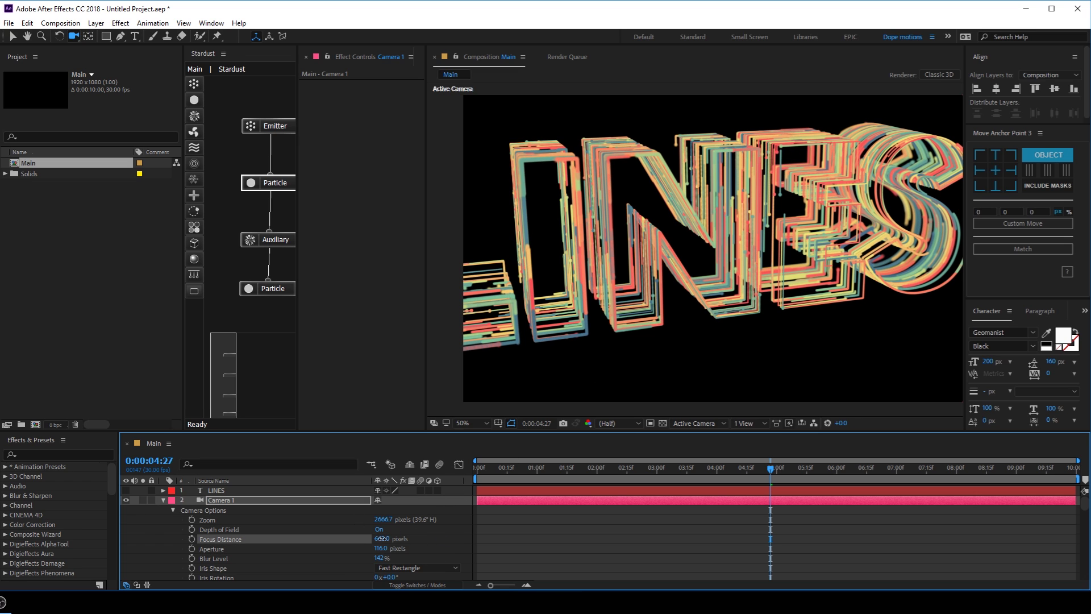
{"action": "left_click", "coordinate": [163, 500]}
- Set the particle size of the Stardust node below Auxiliary to 1 pixel, widening the effect settings and collapsing the other nodes
{"action": "left_click", "coordinate": [227, 509]}
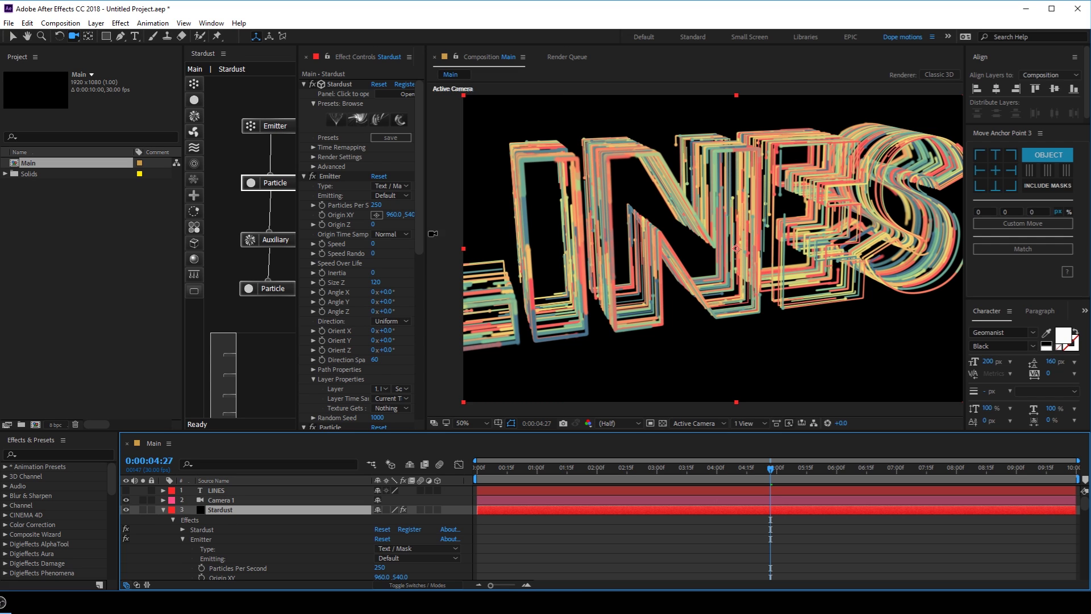
{"action": "left_click_drag", "start_coordinate": [425, 265], "coordinate": [529, 265]}
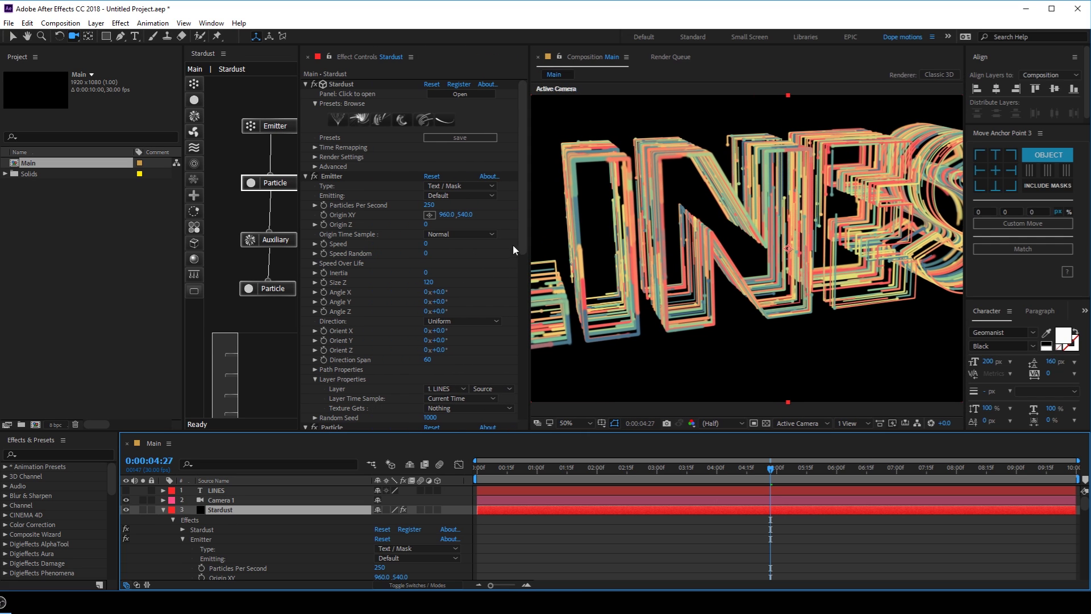
{"action": "left_click", "coordinate": [306, 176]}
{"action": "left_click", "coordinate": [305, 175]}
{"action": "left_click", "coordinate": [306, 186]}
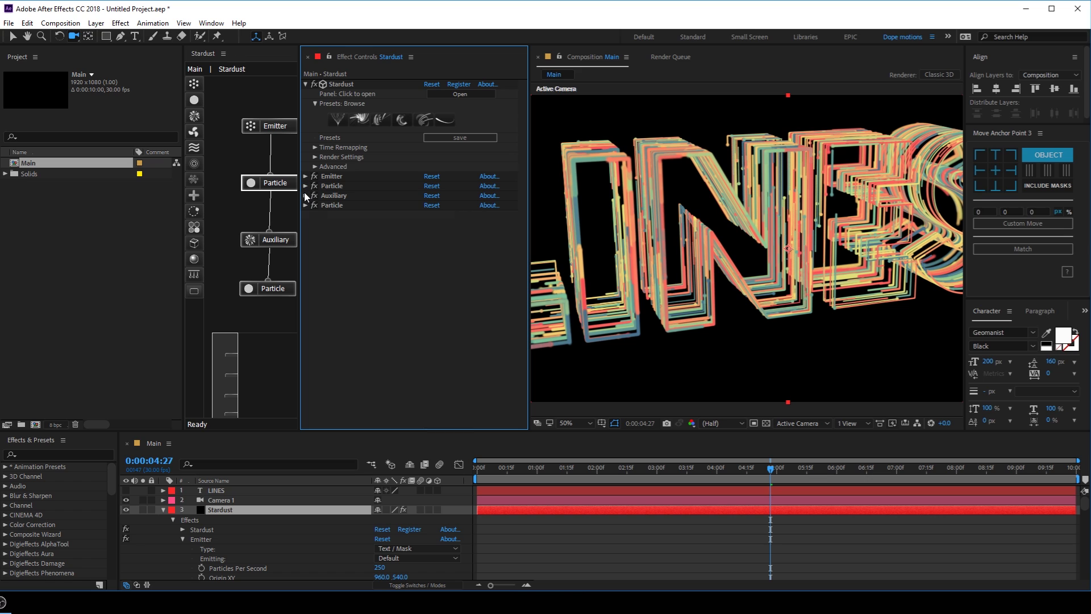
{"action": "left_click", "coordinate": [305, 205]}
{"action": "left_click", "coordinate": [427, 254]}
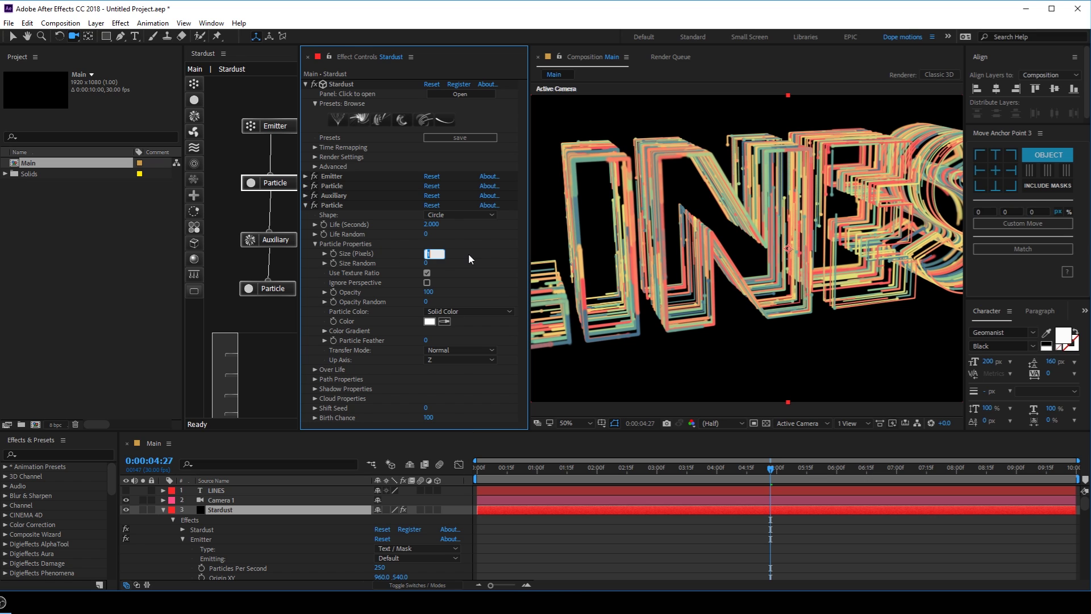
{"action": "type", "text": "1"}
{"action": "key", "text": "Return"}
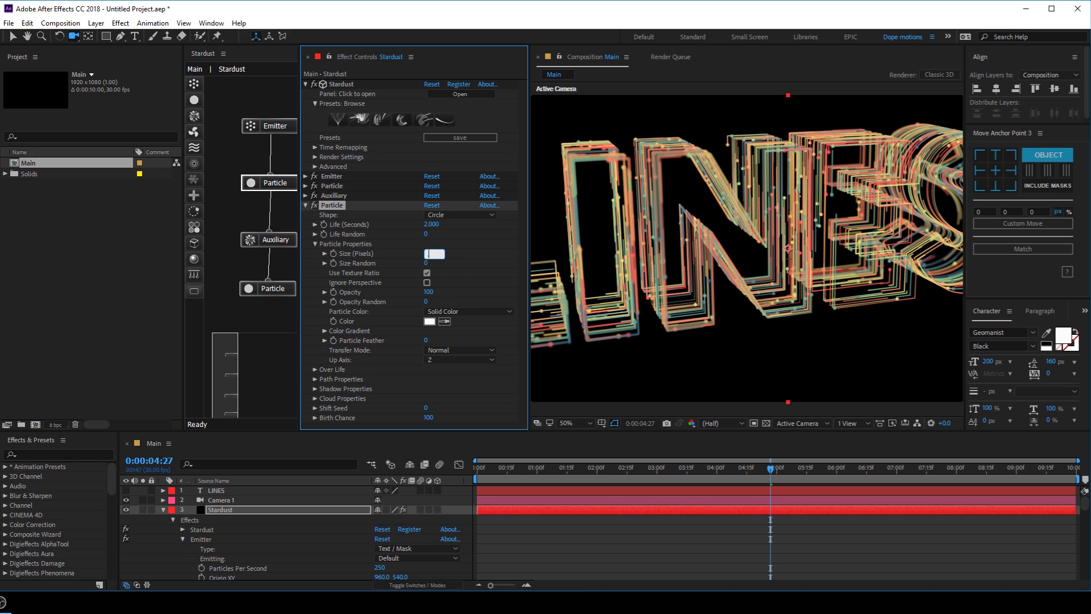
{"action": "key", "text": "Escape"}
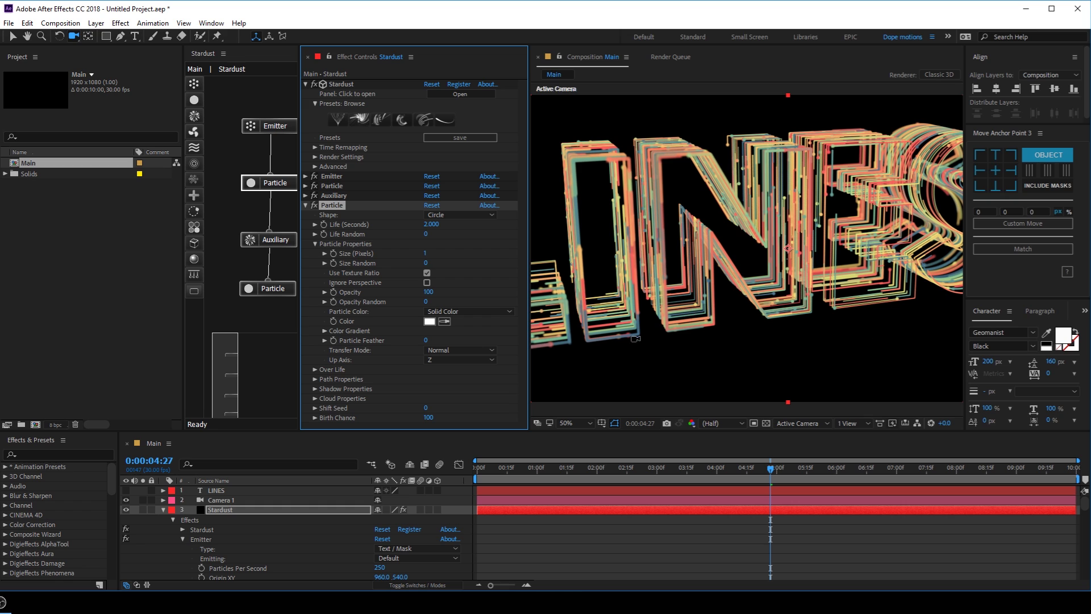
- Go to 0:00:00:15 in the timeline, then collapse the Stardust layer and select Camera 1
{"action": "left_click", "coordinate": [677, 297]}
{"action": "key", "text": "Page_Down"}
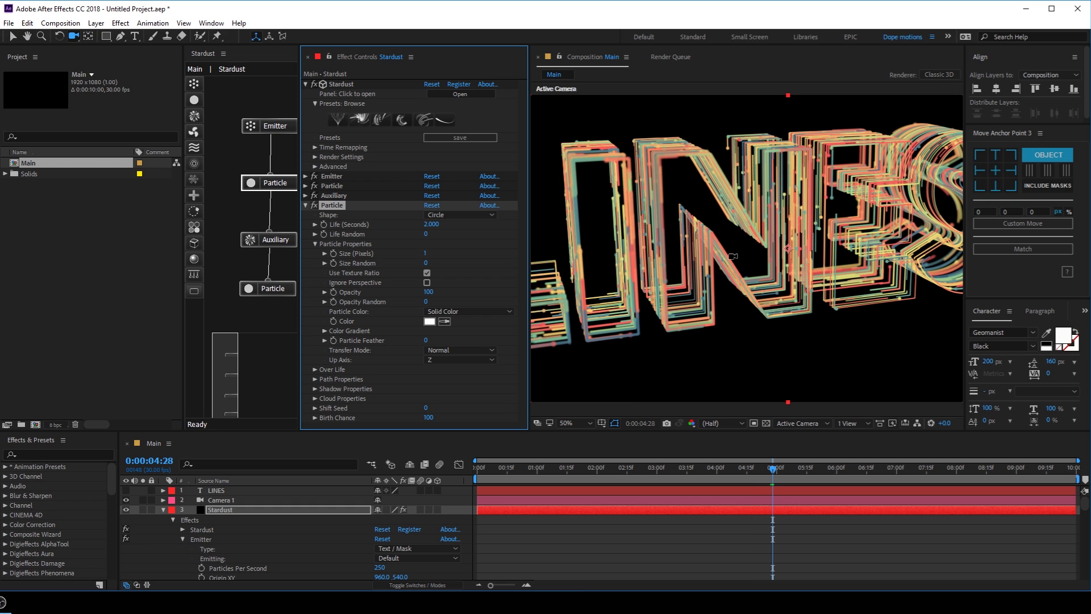
{"action": "left_click_drag", "start_coordinate": [629, 466], "coordinate": [575, 467]}
{"action": "left_click", "coordinate": [507, 467]}
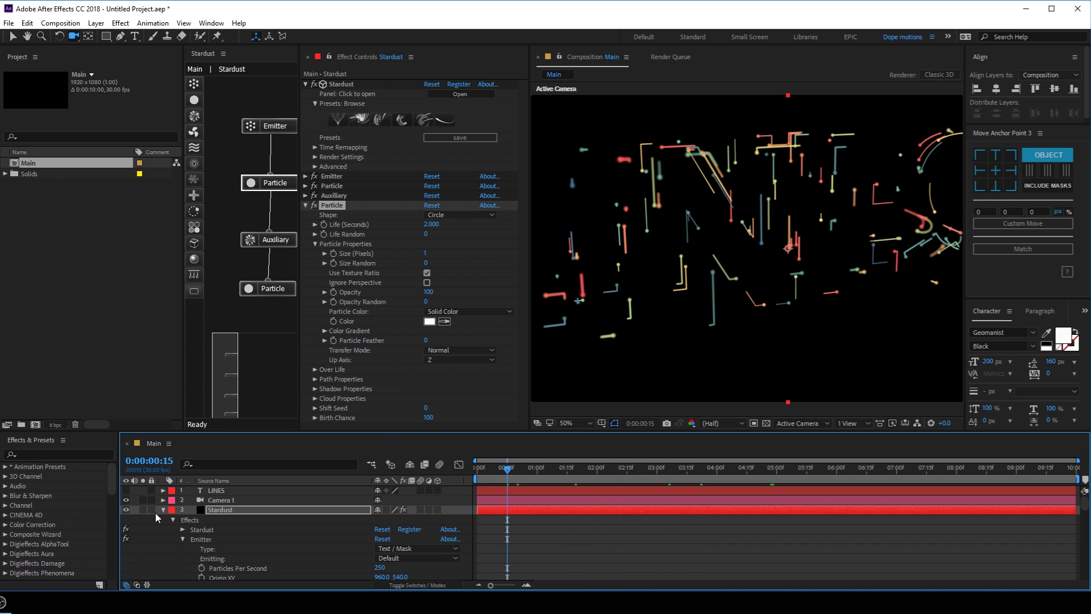
{"action": "left_click", "coordinate": [165, 510]}
{"action": "left_click", "coordinate": [212, 501]}
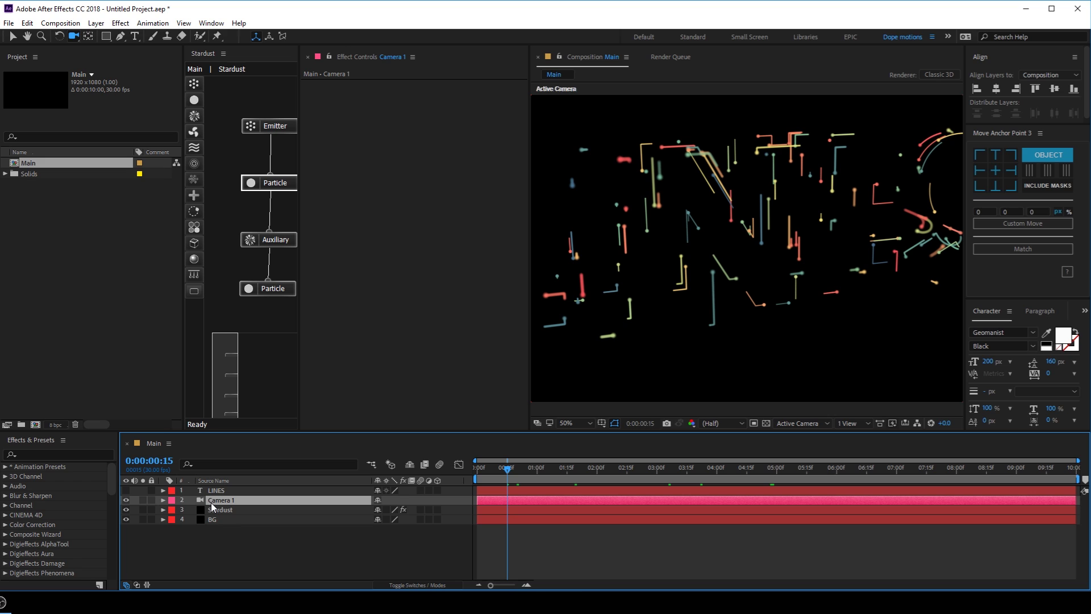
- Turn off Camera 1's Depth of Field
{"action": "key", "text": "a"}
{"action": "key", "text": "a"}
{"action": "left_click", "coordinate": [364, 529]}
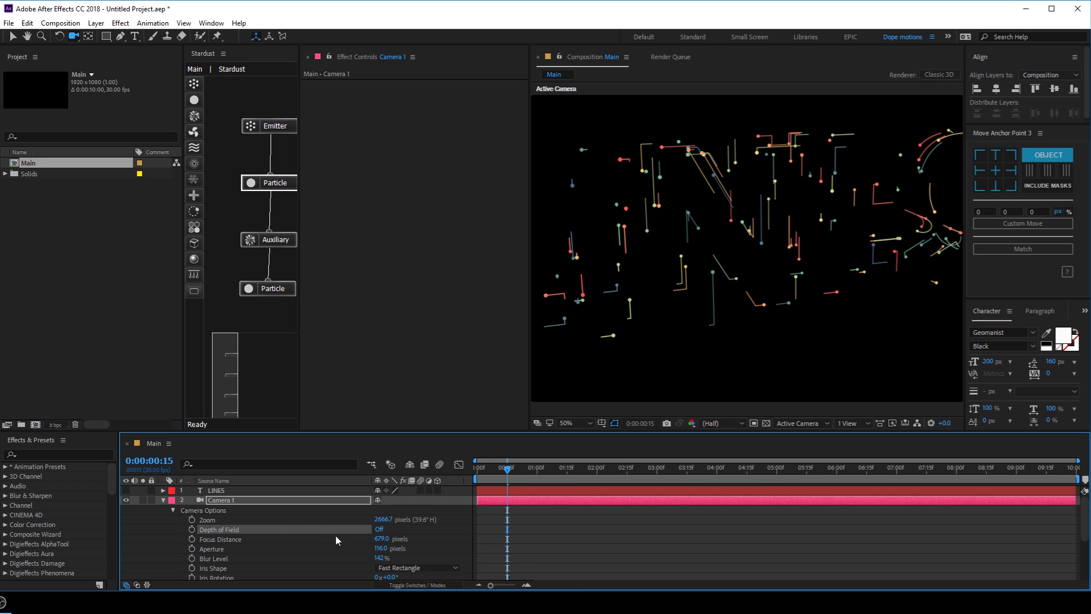
- Collapse Camera 1's options and reset its Transform values to return the camera to its default view
{"action": "left_click", "coordinate": [248, 503]}
{"action": "key", "text": "a"}
{"action": "key", "text": "a"}
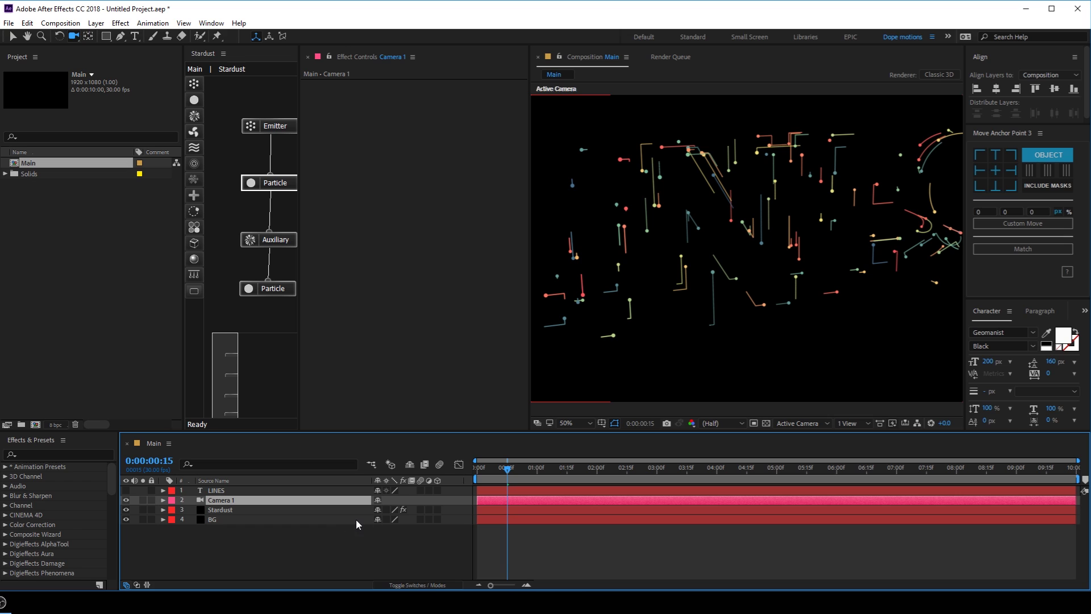
{"action": "key", "text": "a"}
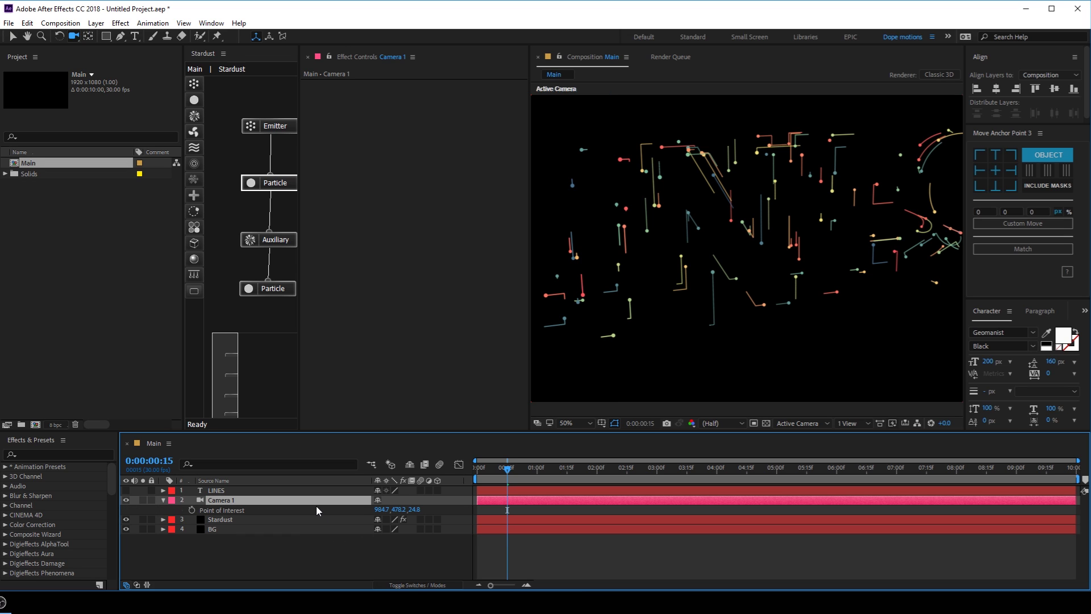
{"action": "key", "text": "a"}
{"action": "key", "text": "a"}
{"action": "left_click", "coordinate": [163, 500]}
{"action": "left_click", "coordinate": [163, 500]}
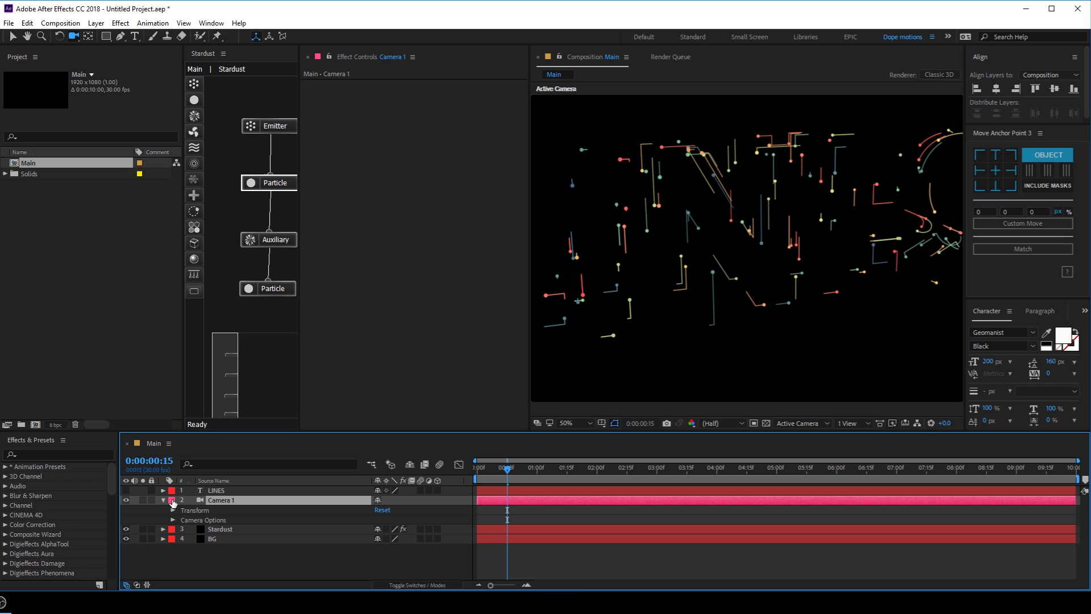
{"action": "left_click", "coordinate": [379, 510]}
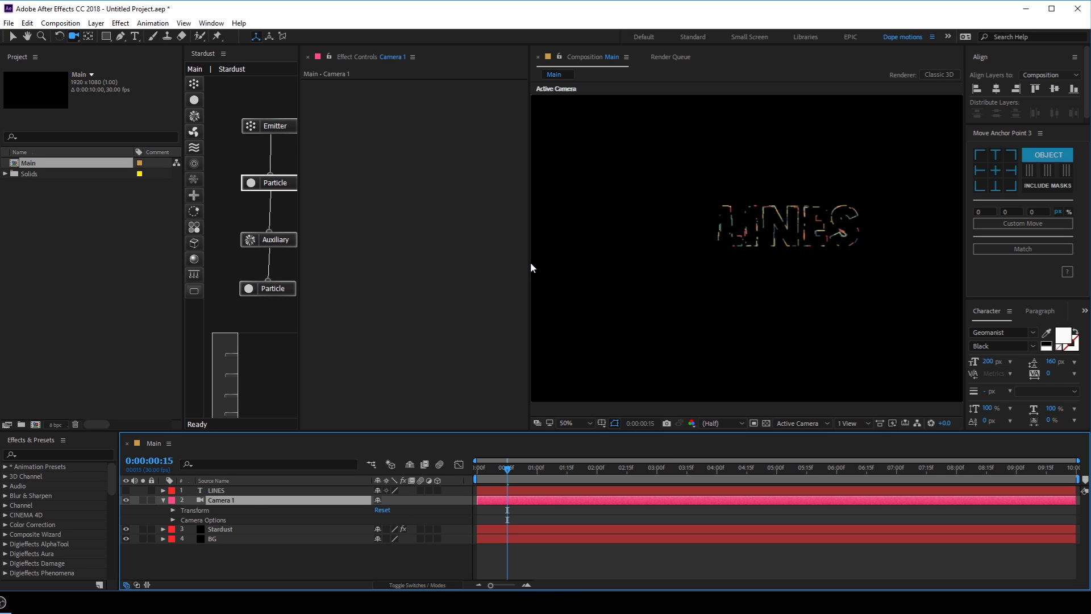
- Widen the composition view and set the LINES text layer's font size to 250 px
{"action": "left_click_drag", "start_coordinate": [530, 263], "coordinate": [445, 263]}
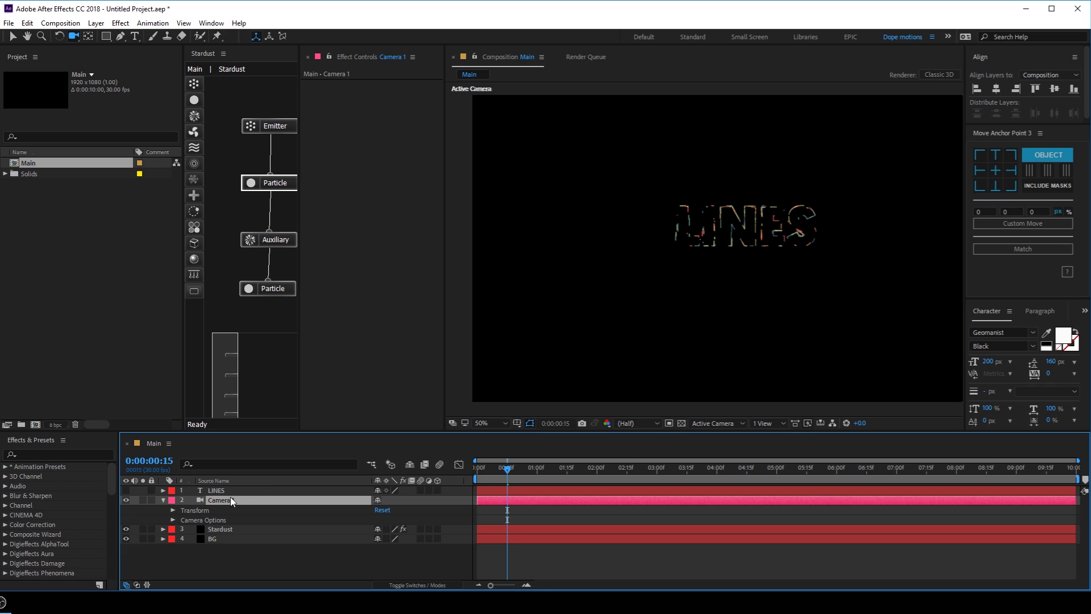
{"action": "key", "text": "ctrl+Up"}
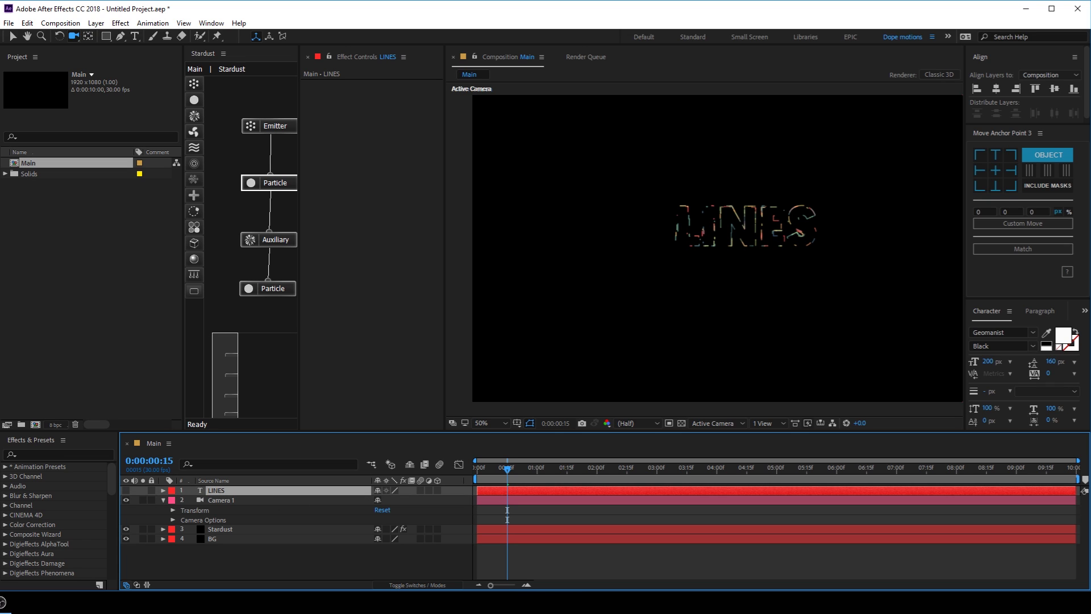
{"action": "left_click", "coordinate": [987, 361]}
{"action": "type", "text": "250"}
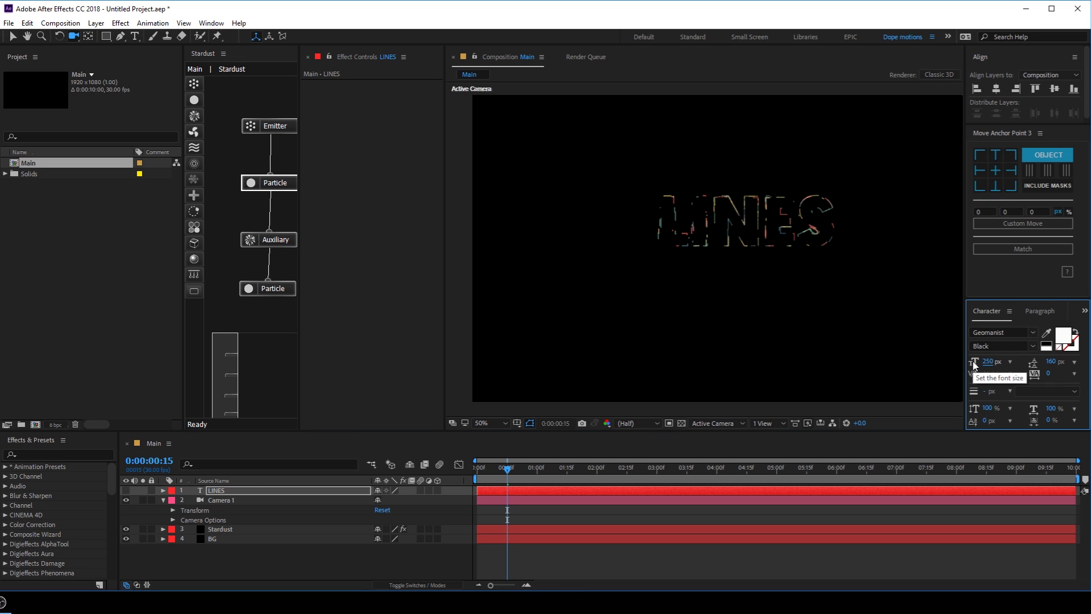
{"action": "key", "text": "Return"}
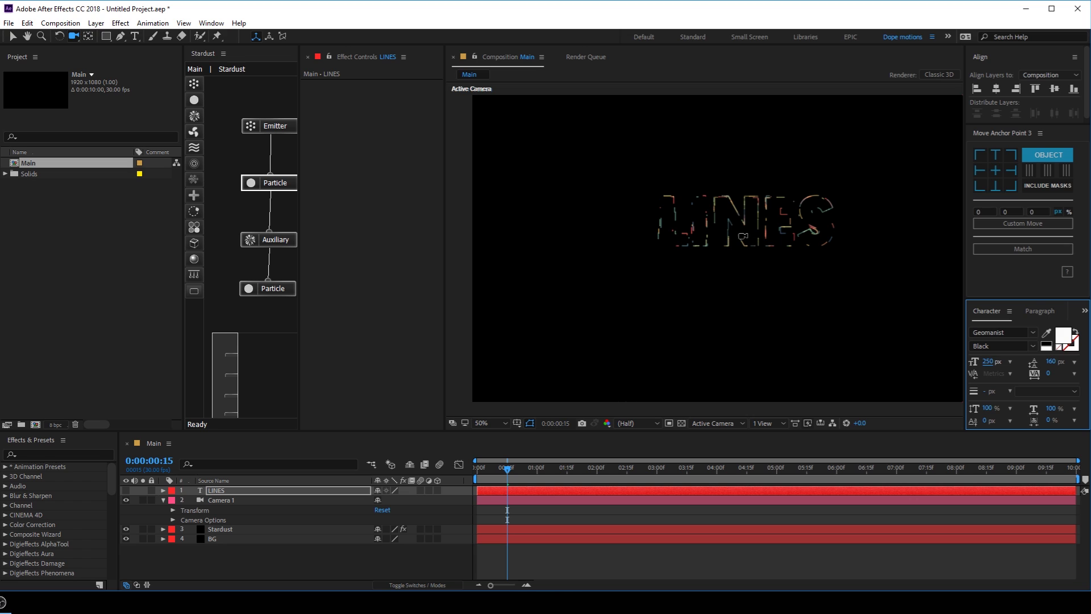
- Track Camera 1 vertically to bring the LINES text closer to the middle of the frame
{"action": "key", "text": "c"}
{"action": "key", "text": "c"}
{"action": "left_click_drag", "start_coordinate": [749, 221], "coordinate": [776, 248]}
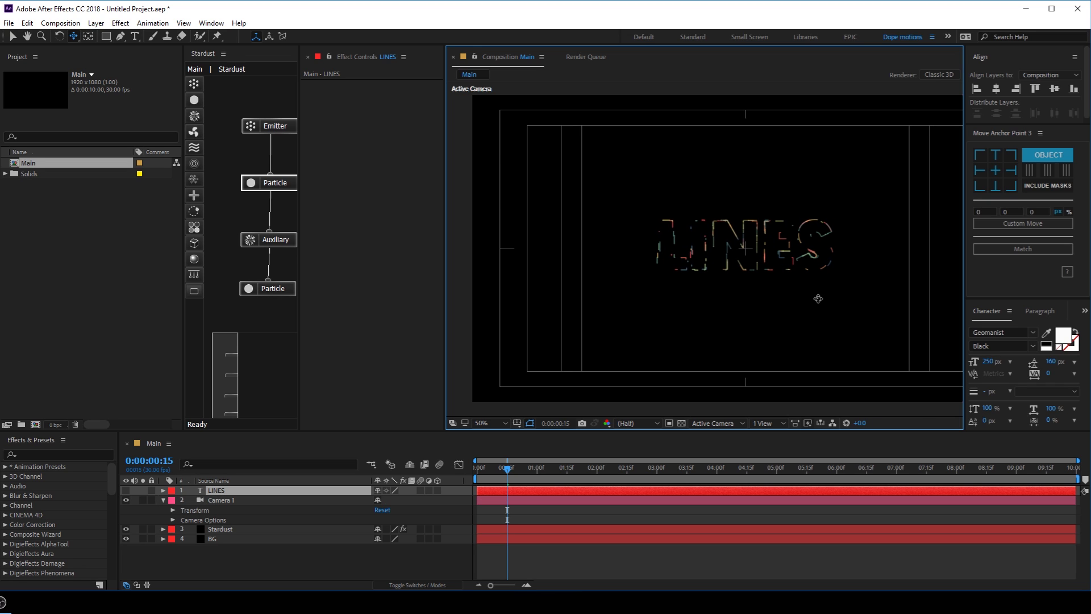
- Center the LINES layer's anchor point, align the layer to the composition's center both ways, and reset Camera 1's Transform
{"action": "left_click", "coordinate": [223, 492]}
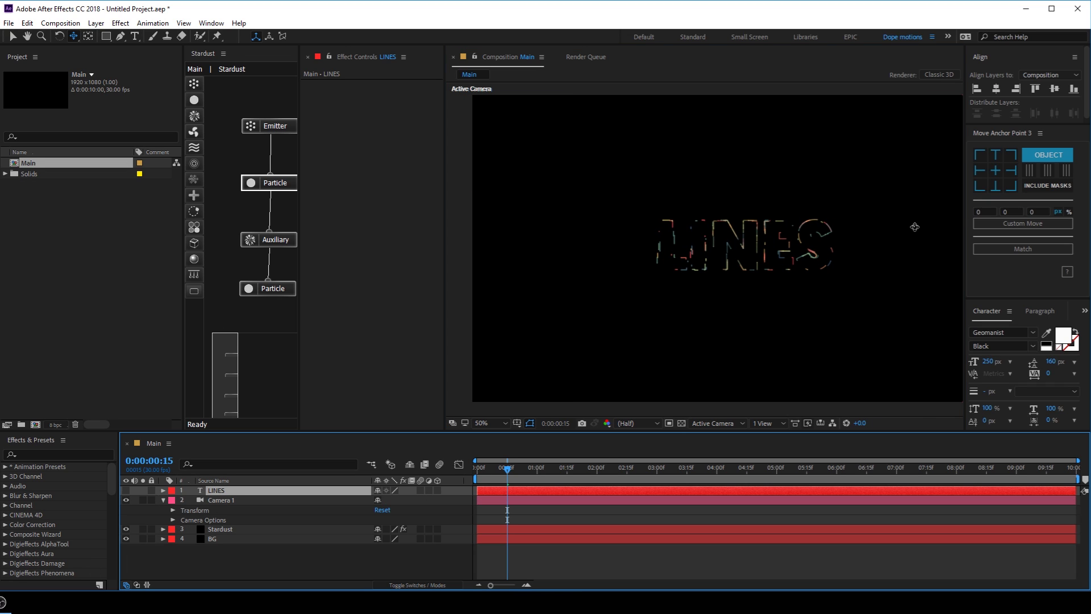
{"action": "left_click", "coordinate": [998, 169]}
{"action": "left_click", "coordinate": [997, 88]}
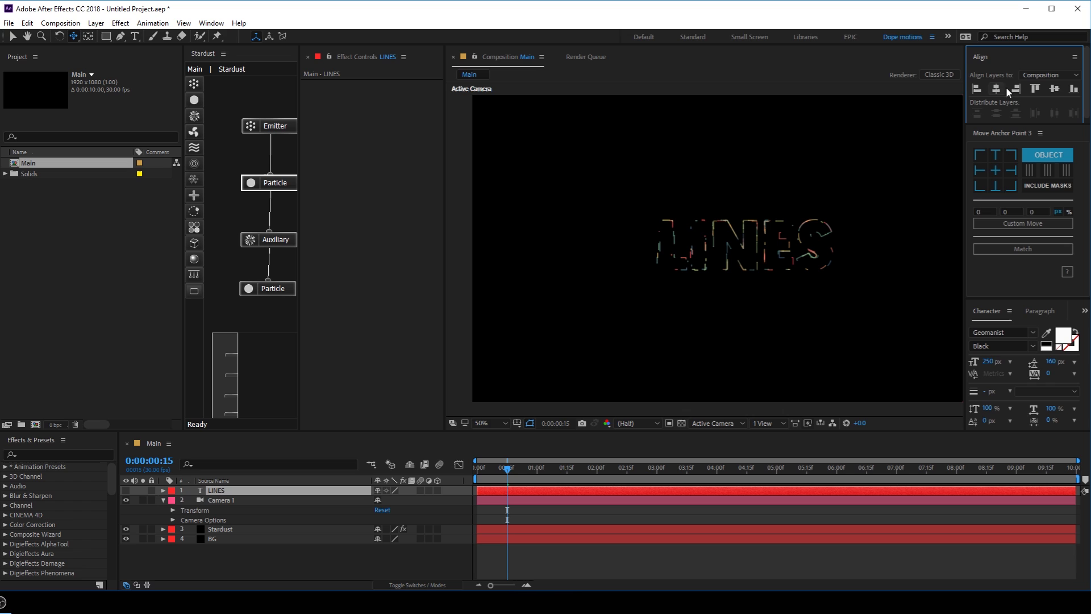
{"action": "left_click", "coordinate": [1056, 88]}
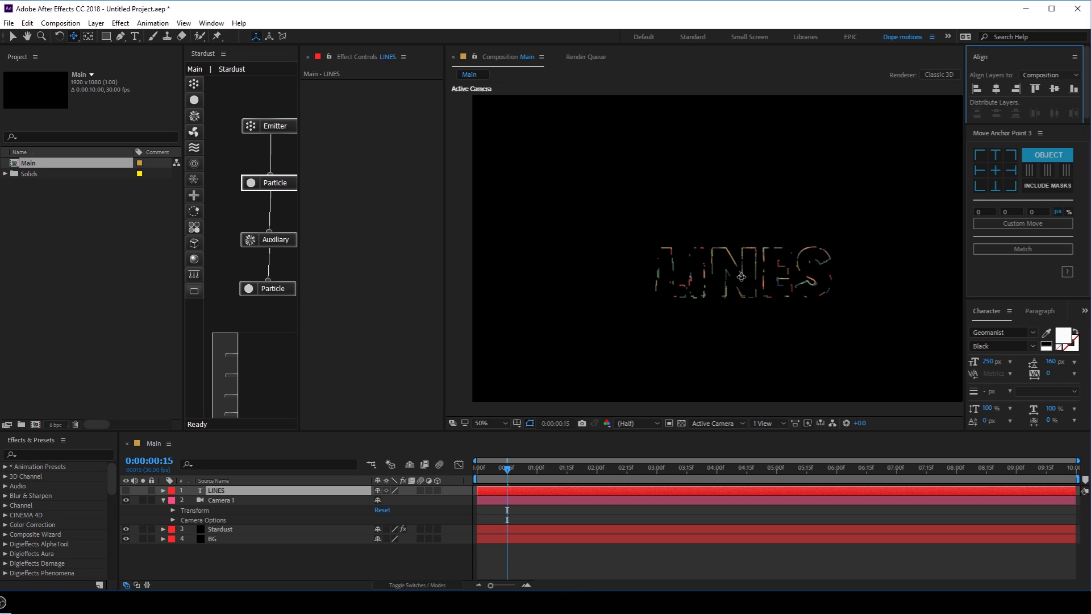
{"action": "left_click", "coordinate": [379, 509]}
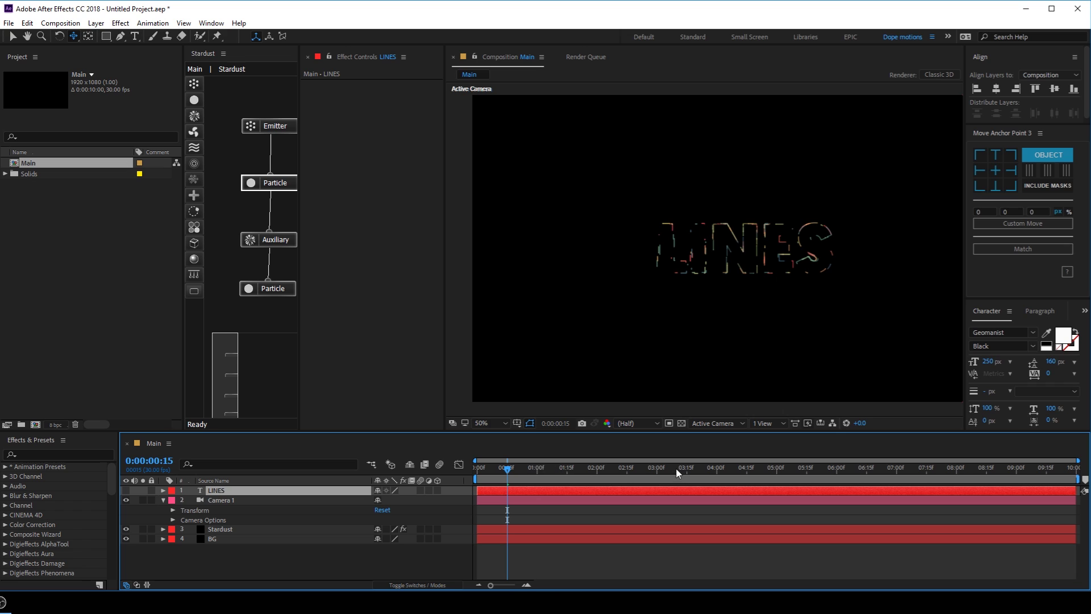
- Go to 0:00:05:00 and set the Size Z of the Stardust layer's Emitter to 150
{"action": "left_click", "coordinate": [775, 471]}
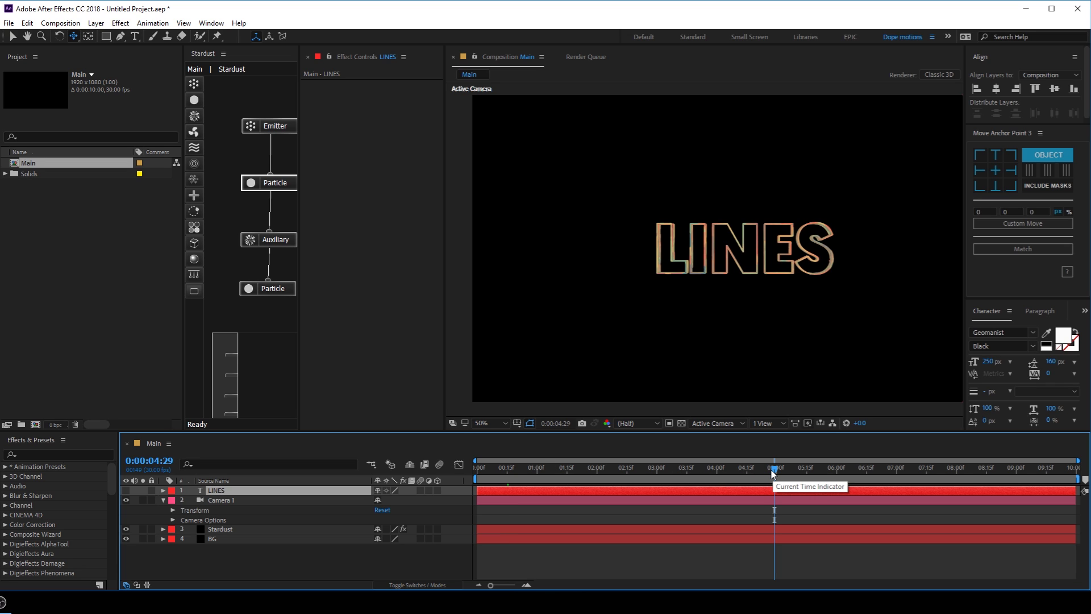
{"action": "left_click_drag", "start_coordinate": [775, 473], "coordinate": [778, 473]}
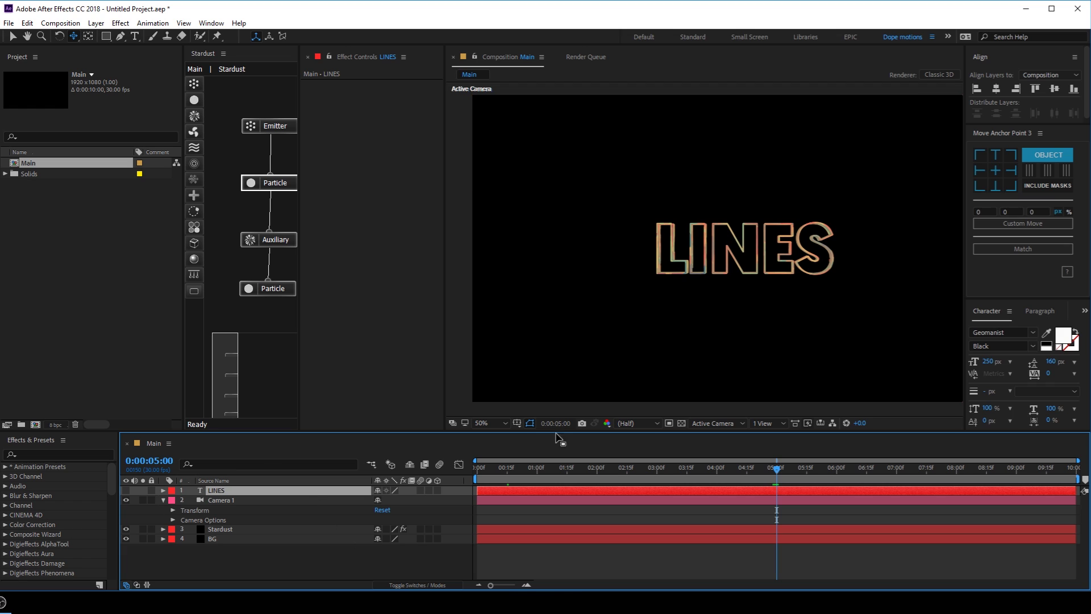
{"action": "left_click", "coordinate": [209, 528]}
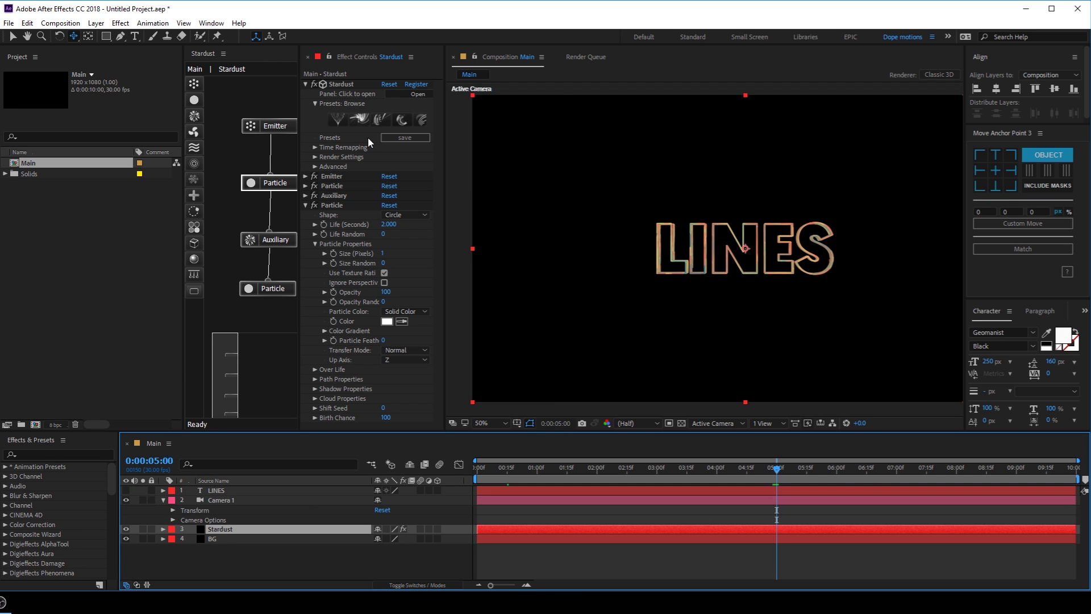
{"action": "left_click_drag", "start_coordinate": [445, 229], "coordinate": [538, 229]}
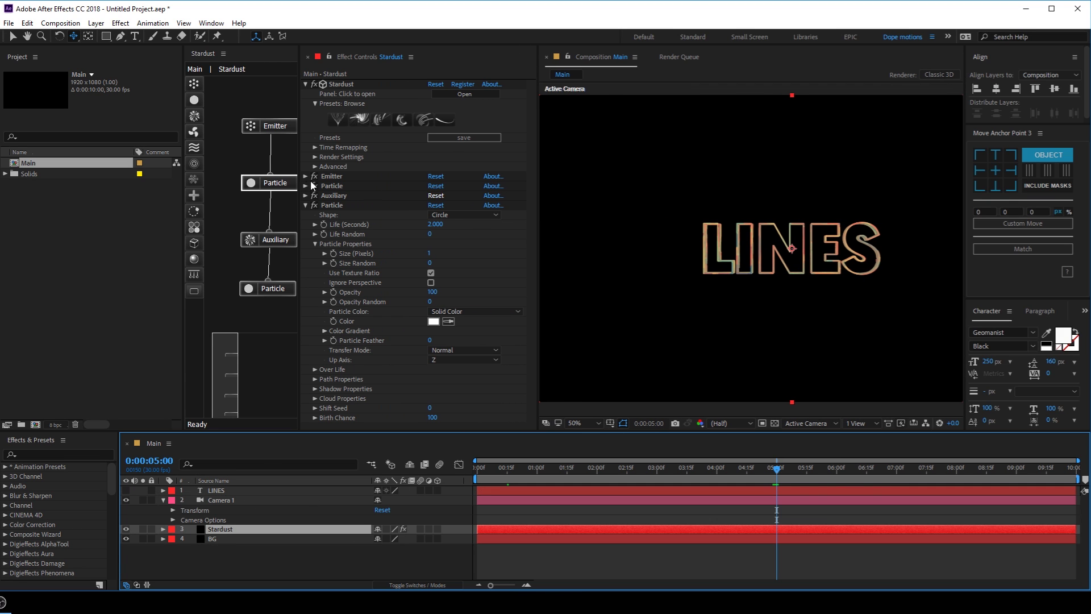
{"action": "left_click", "coordinate": [308, 205]}
{"action": "left_click", "coordinate": [308, 177]}
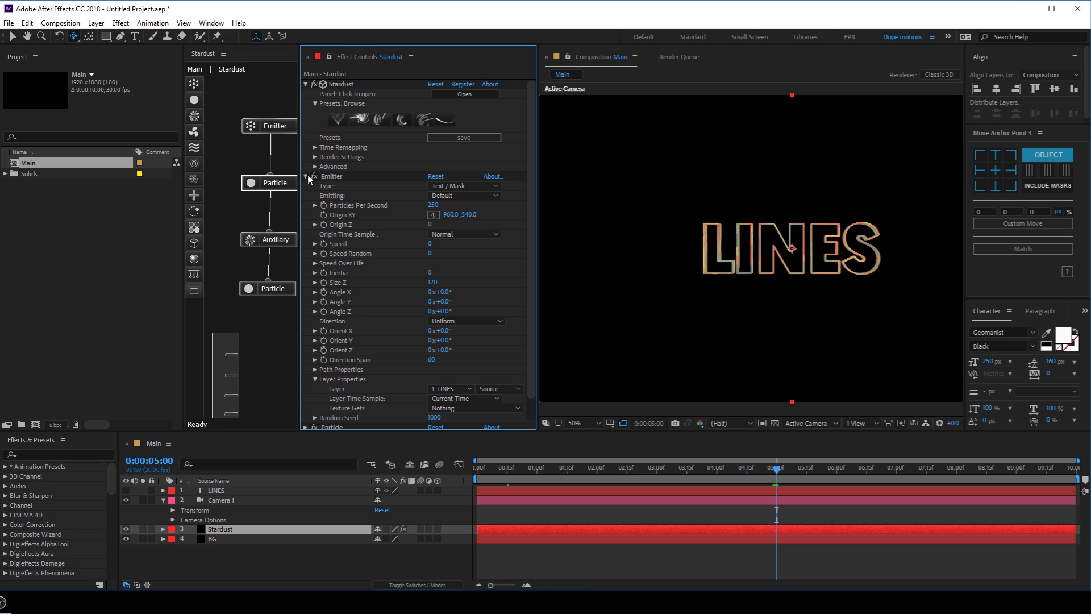
{"action": "left_click", "coordinate": [433, 282]}
{"action": "type", "text": "150"}
{"action": "key", "text": "Return"}
{"action": "key", "text": "period"}
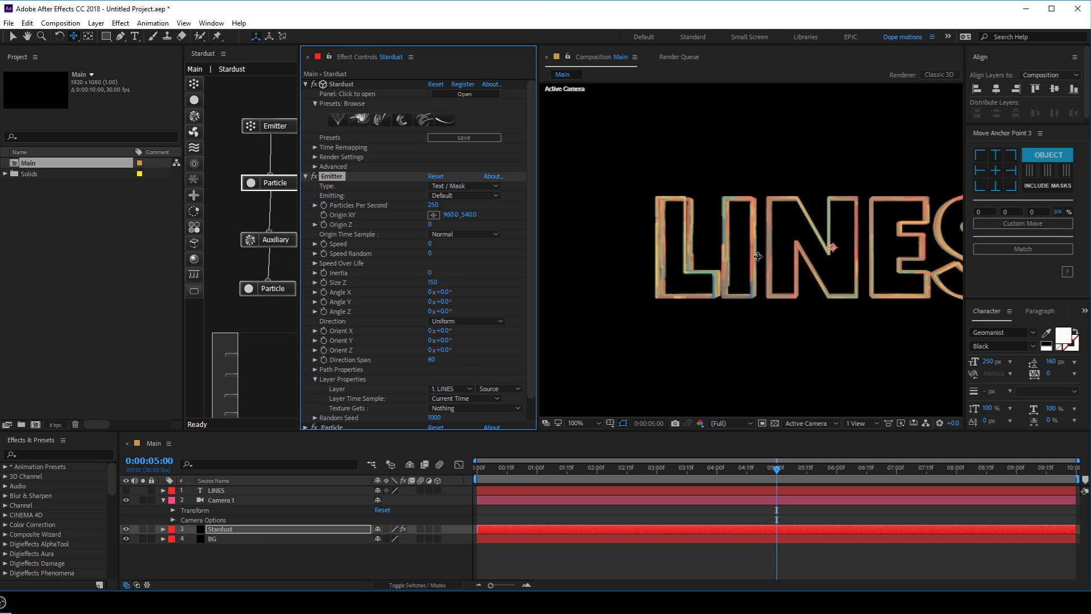
{"action": "key", "text": "comma"}
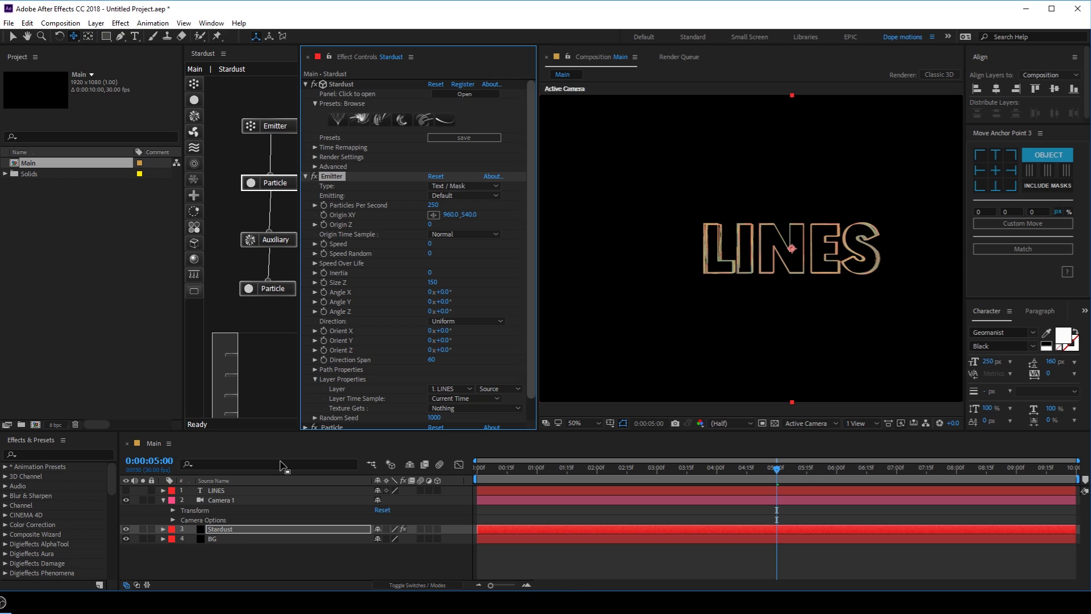
- Reveal only Camera 1's Position and start keyframing it at 0:00:05:00
{"action": "left_click", "coordinate": [169, 513]}
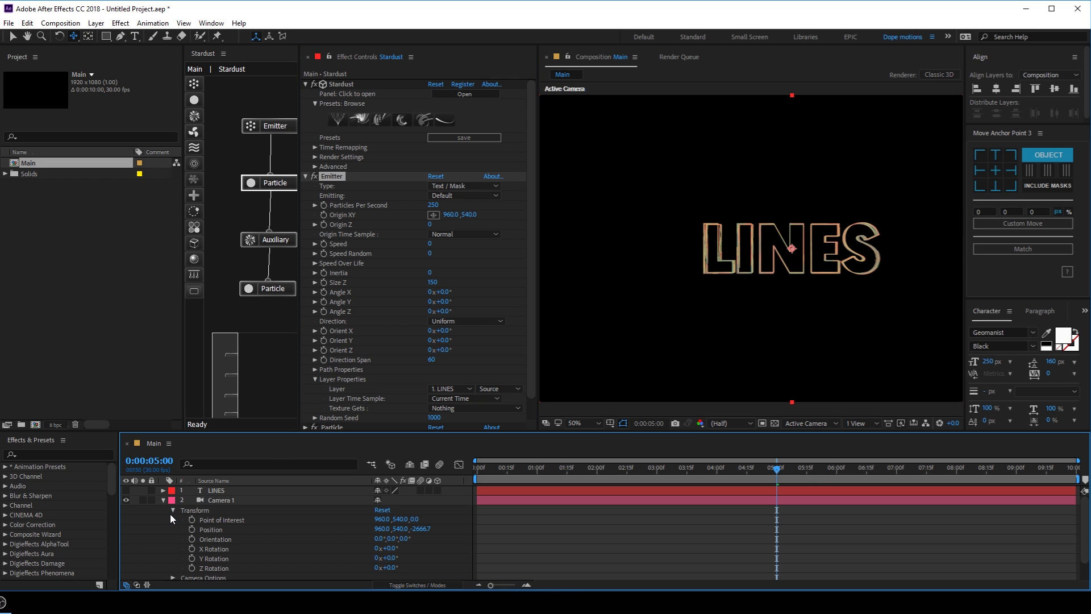
{"action": "left_click", "coordinate": [169, 513]}
{"action": "left_click", "coordinate": [164, 500]}
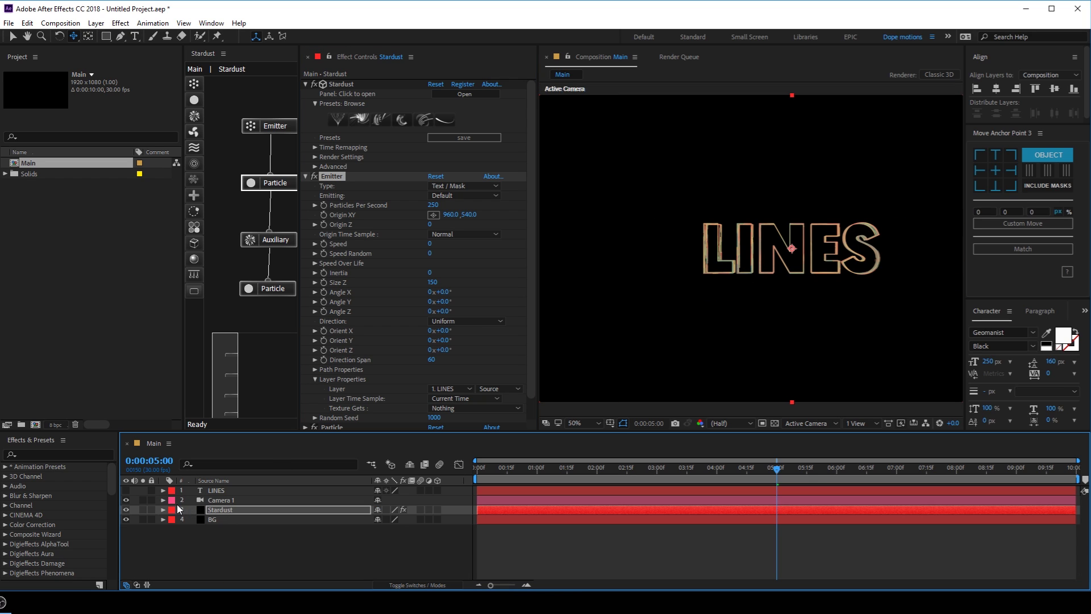
{"action": "left_click", "coordinate": [163, 500]}
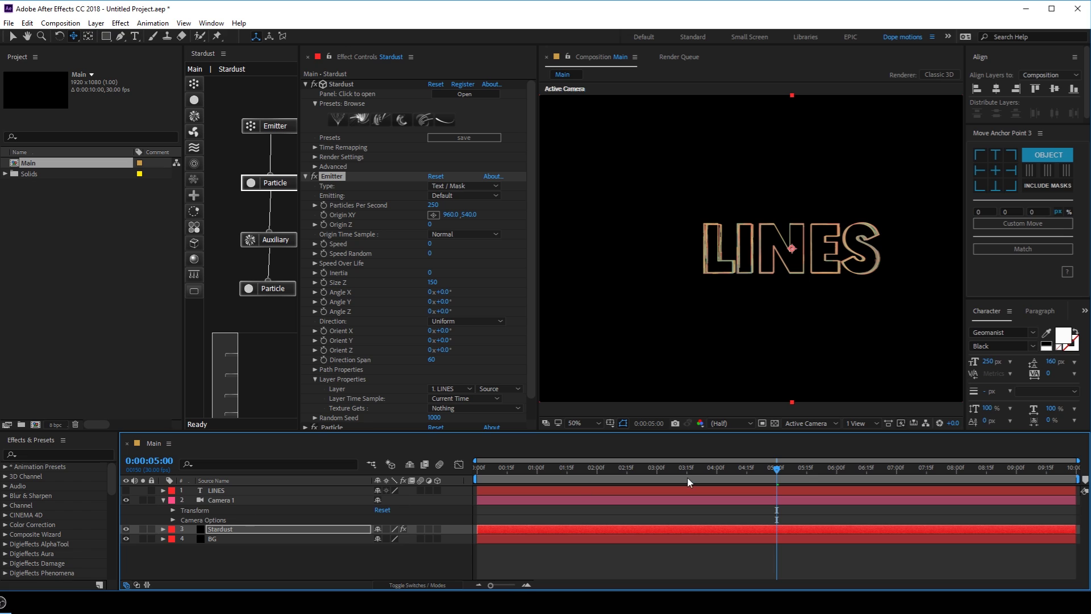
{"action": "left_click", "coordinate": [208, 500]}
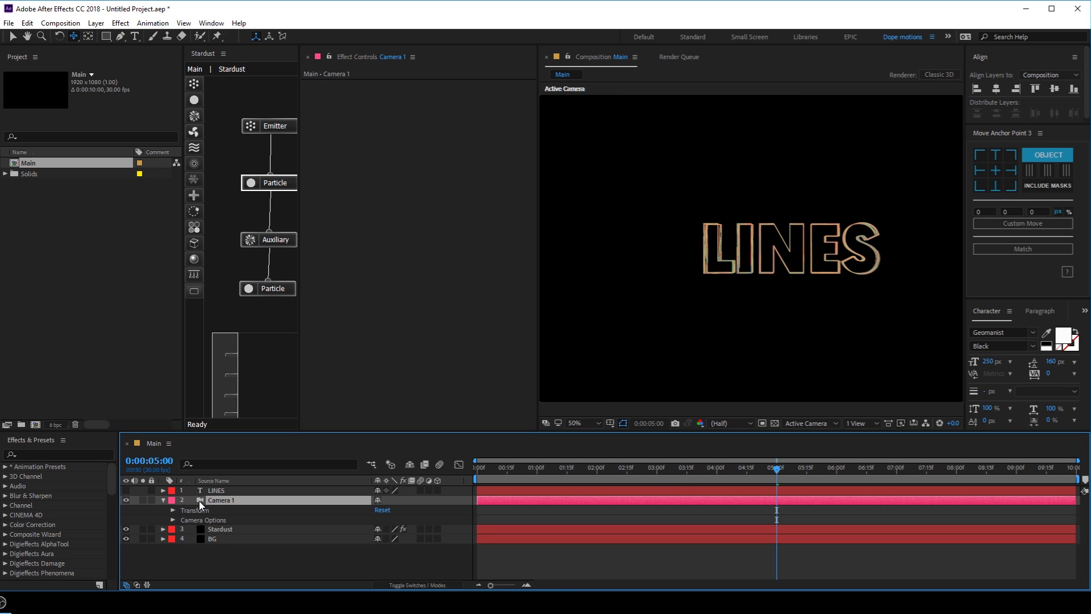
{"action": "key", "text": "p"}
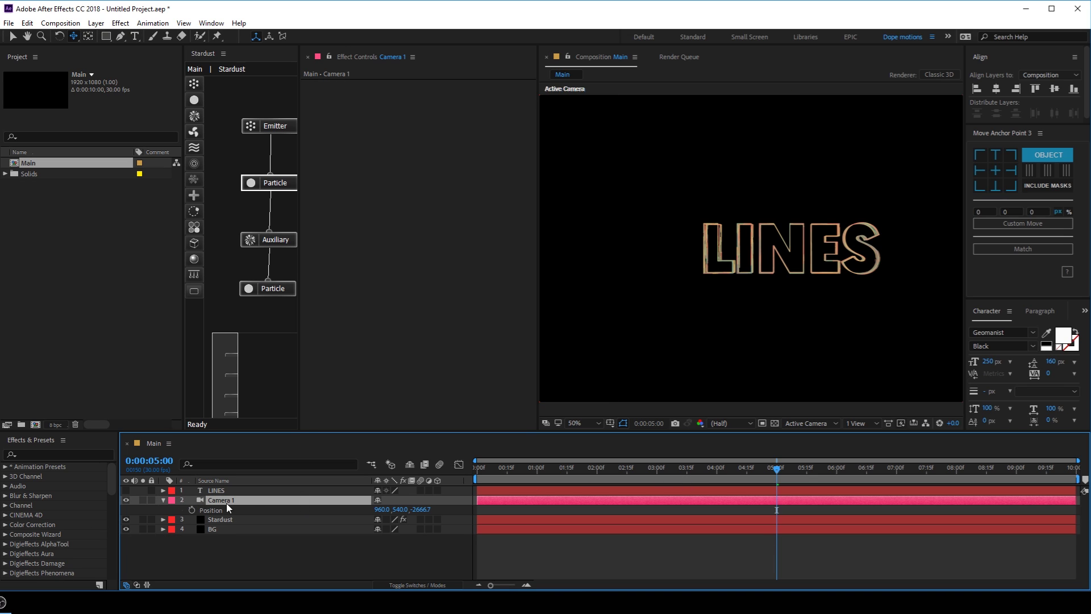
{"action": "left_click", "coordinate": [190, 511]}
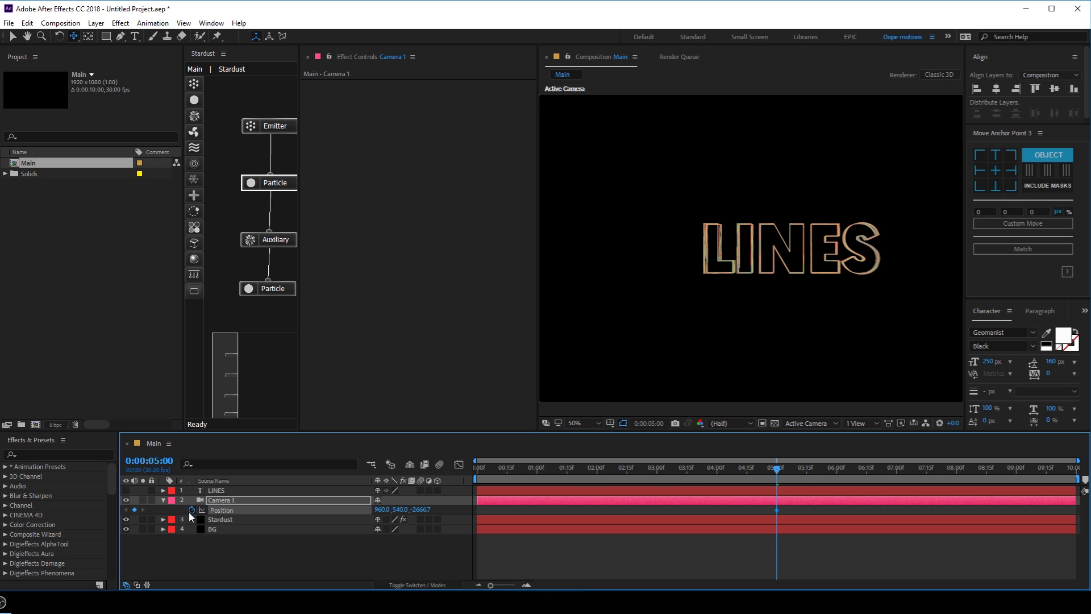
- At 0:00:02:02, dolly Camera 1 in to a Z position of about -410, and move that keyframe to the timeline's start
{"action": "left_click", "coordinate": [601, 468]}
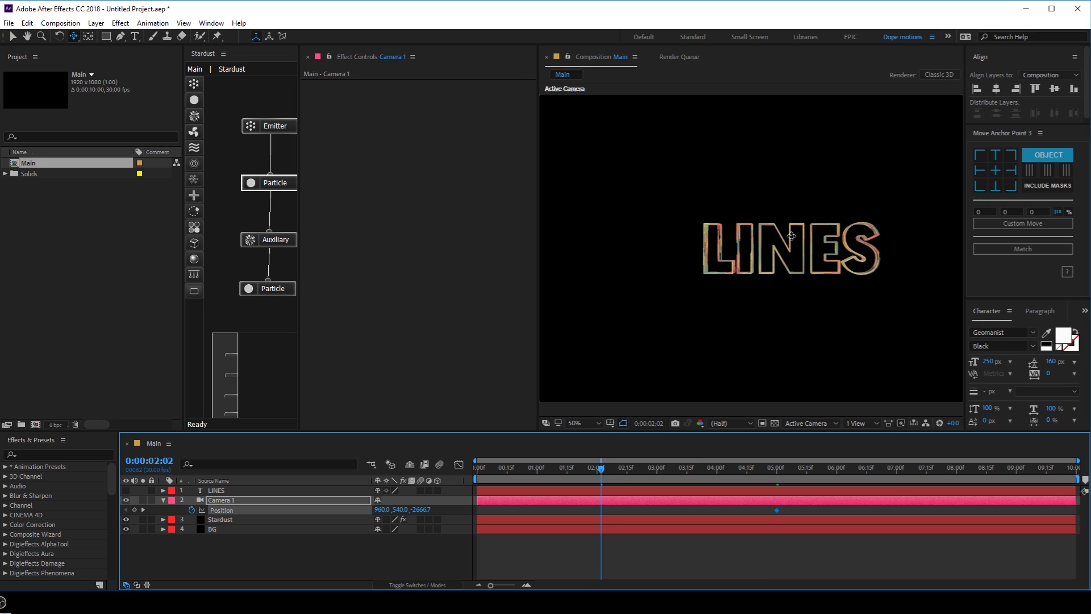
{"action": "left_click_drag", "start_coordinate": [793, 251], "coordinate": [777, 204]}
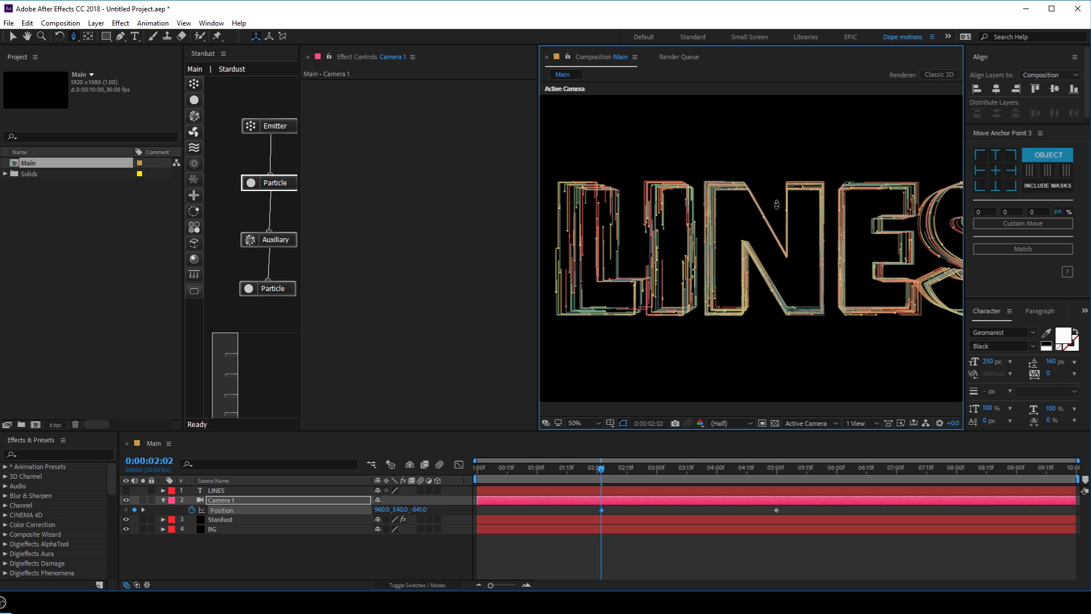
{"action": "left_click_drag", "start_coordinate": [773, 164], "coordinate": [768, 257]}
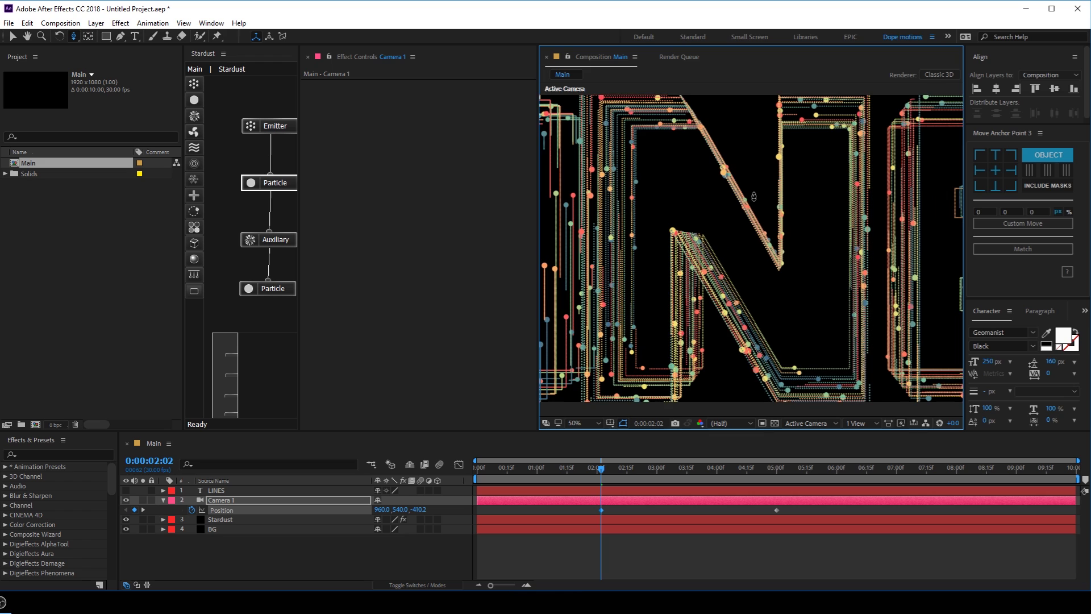
{"action": "left_click_drag", "start_coordinate": [601, 509], "coordinate": [504, 511]}
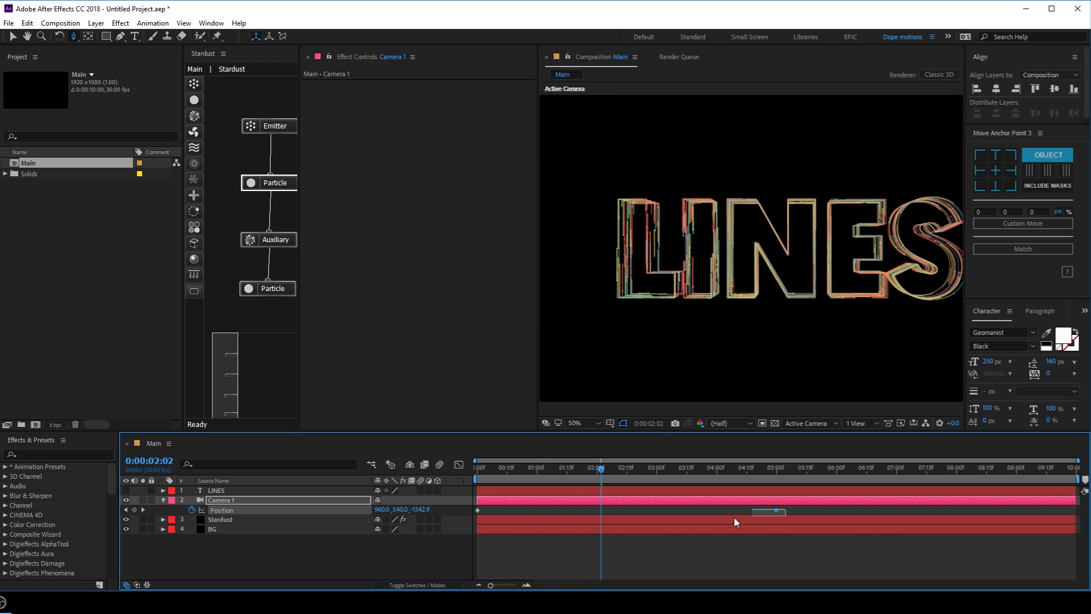
- Easy-ease both Camera 1 Position keyframes and reshape their speed graph to peak early and slow down gradually
{"action": "left_click_drag", "start_coordinate": [734, 518], "coordinate": [466, 528]}
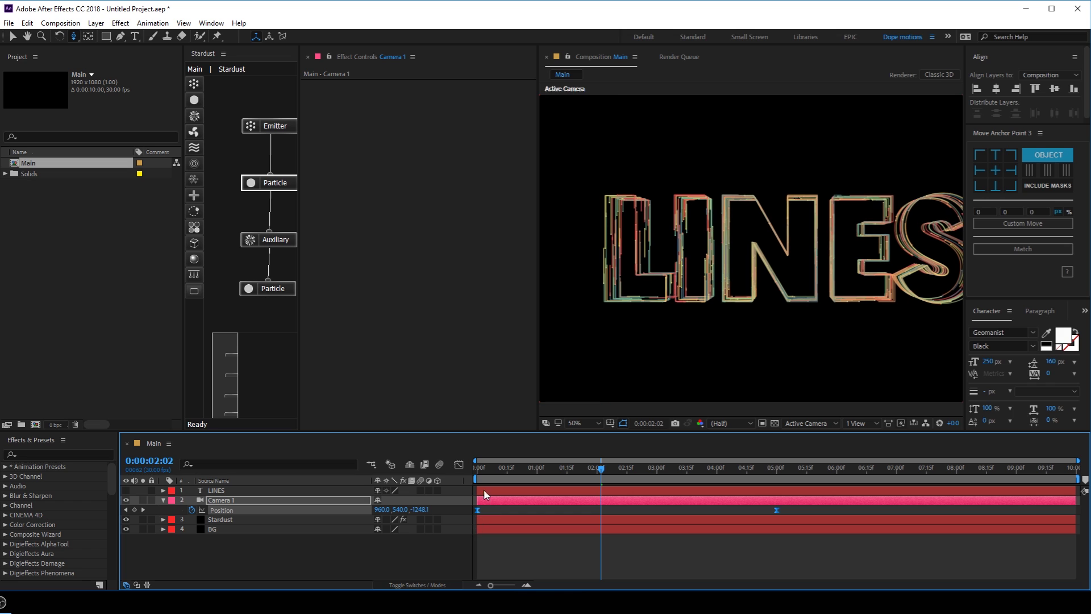
{"action": "left_click", "coordinate": [458, 464]}
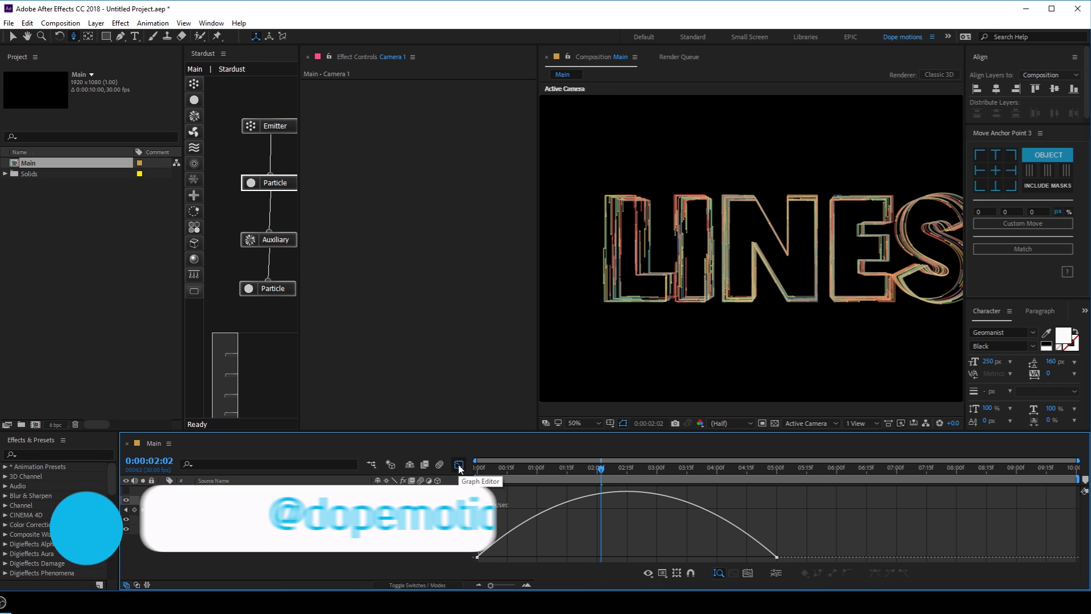
{"action": "left_click_drag", "start_coordinate": [797, 550], "coordinate": [632, 564]}
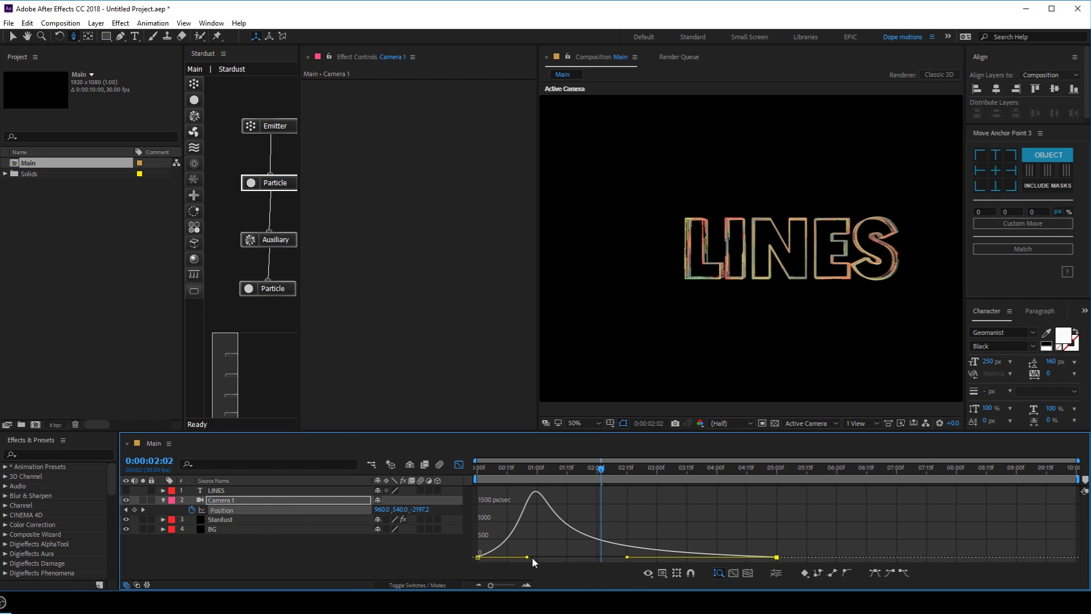
{"action": "left_click_drag", "start_coordinate": [529, 559], "coordinate": [509, 557]}
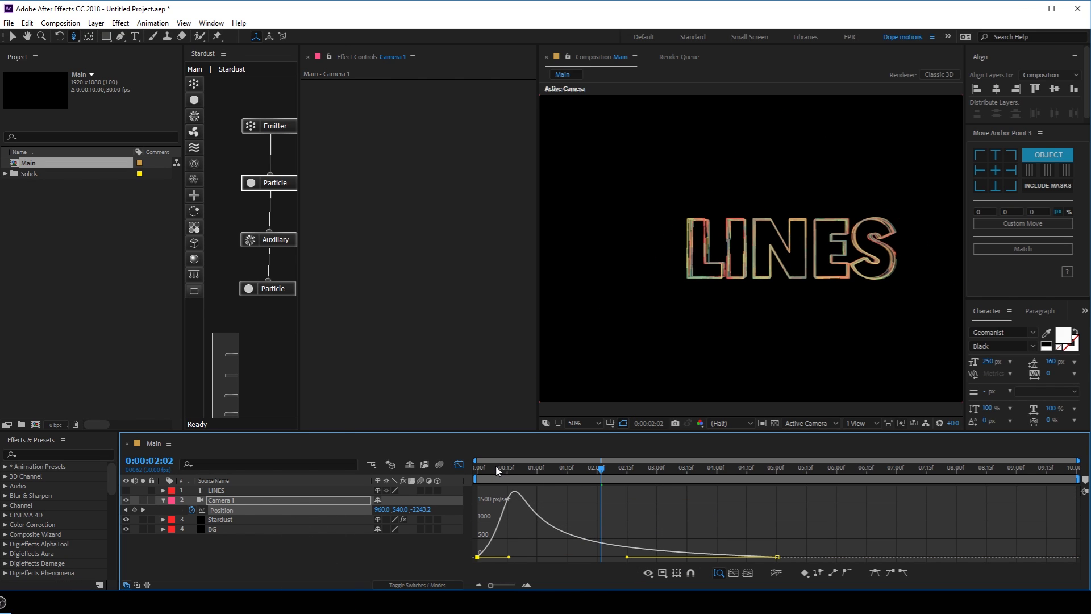
- Preview the camera move from the timeline's start, park at 0:00:01:26 and switch the timeline back from graph to layer bars
{"action": "key", "text": "Home"}
{"action": "key", "text": "space"}
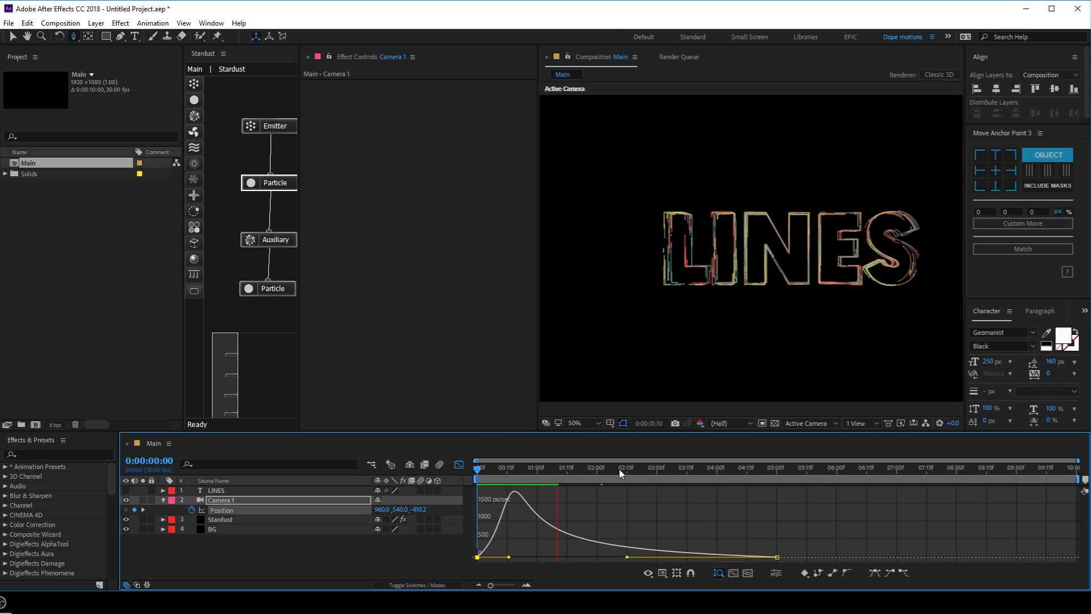
{"action": "left_click", "coordinate": [651, 464]}
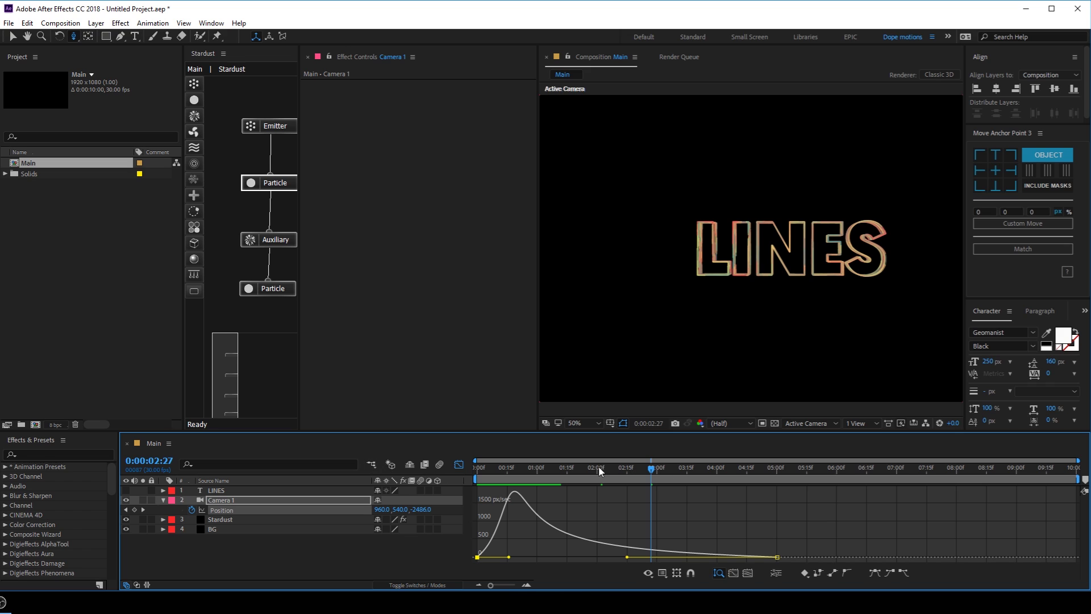
{"action": "left_click", "coordinate": [589, 467]}
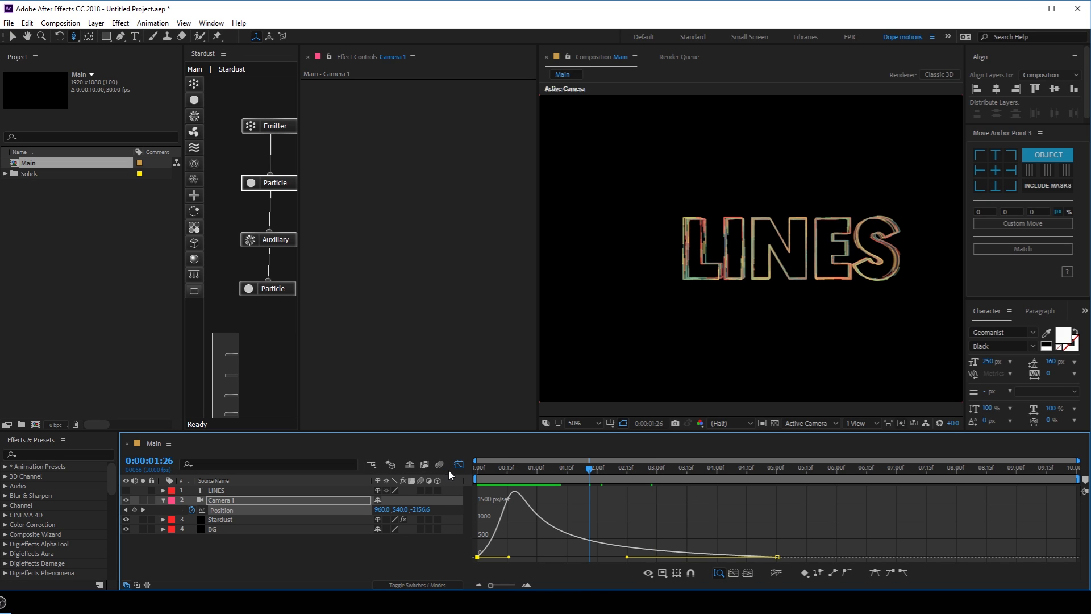
{"action": "left_click", "coordinate": [459, 464]}
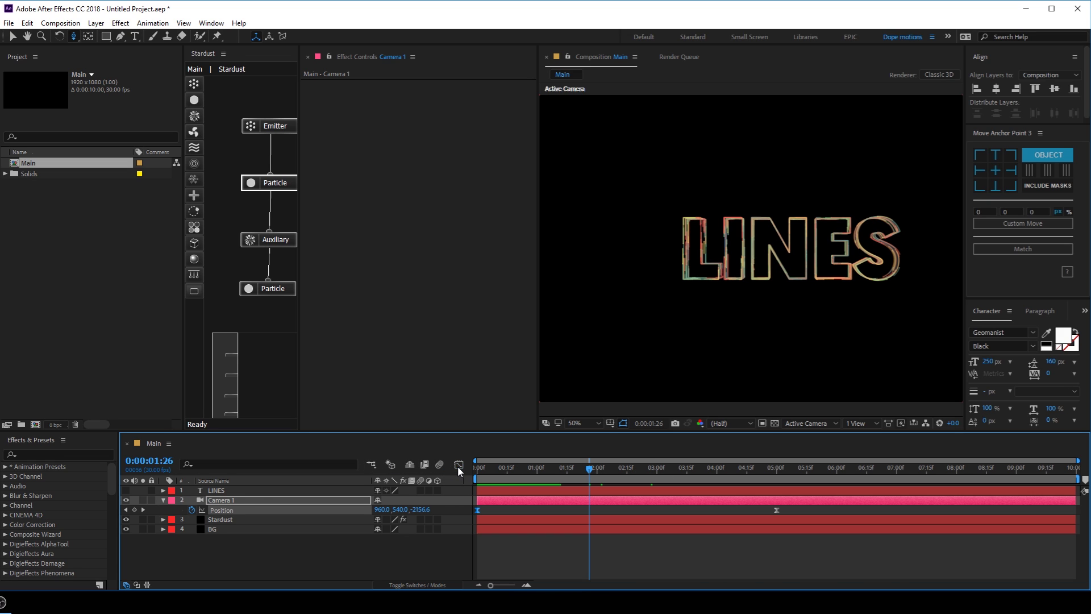
- Try a Speed of 10 on the Stardust layer's Auxiliary and scrub the timeline to check the particle spread
{"action": "left_click", "coordinate": [220, 519]}
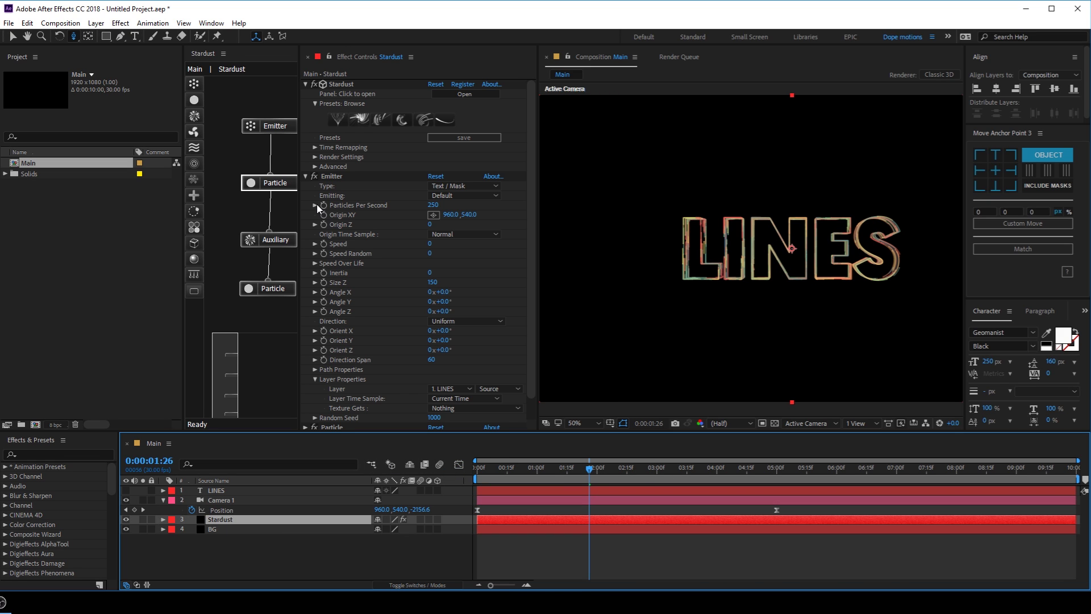
{"action": "left_click", "coordinate": [306, 176]}
{"action": "scroll", "coordinate": [788, 268], "scroll_direction": "up", "scroll_amount": 2}
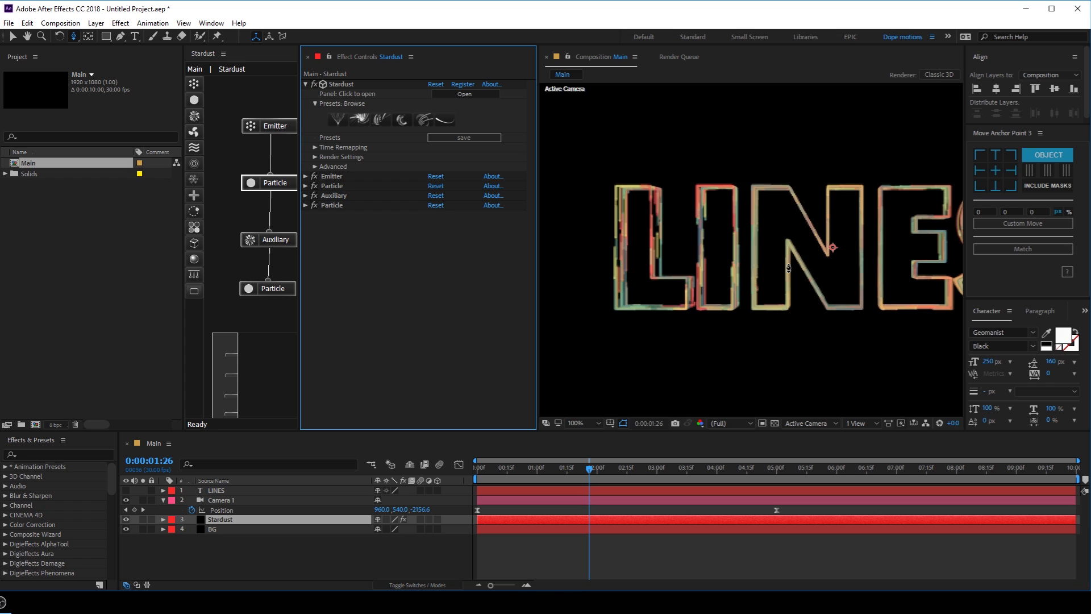
{"action": "left_click_drag", "start_coordinate": [798, 263], "coordinate": [783, 270]}
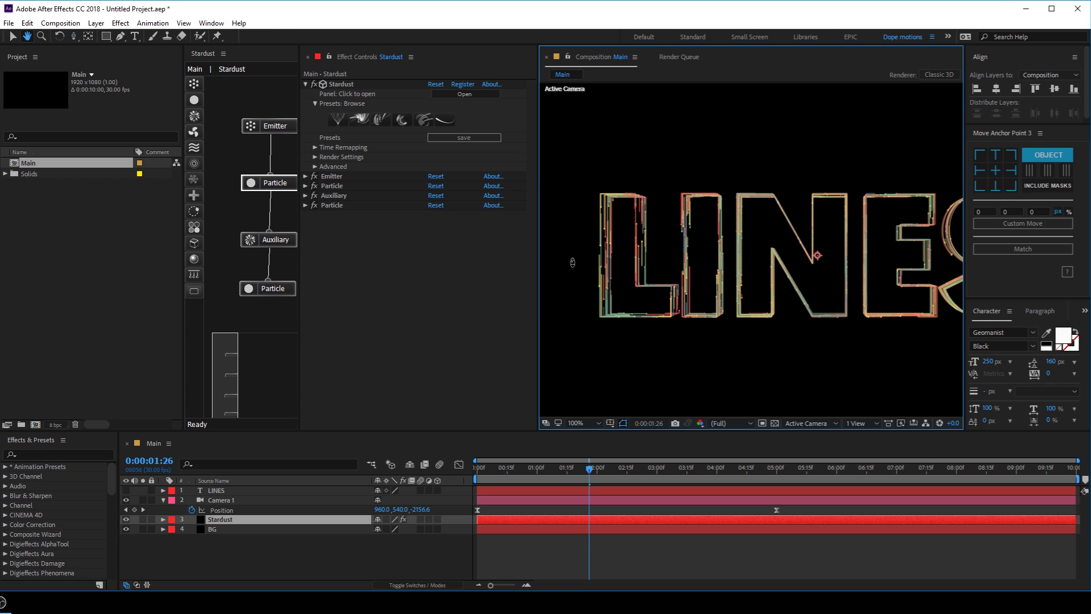
{"action": "left_click", "coordinate": [306, 196]}
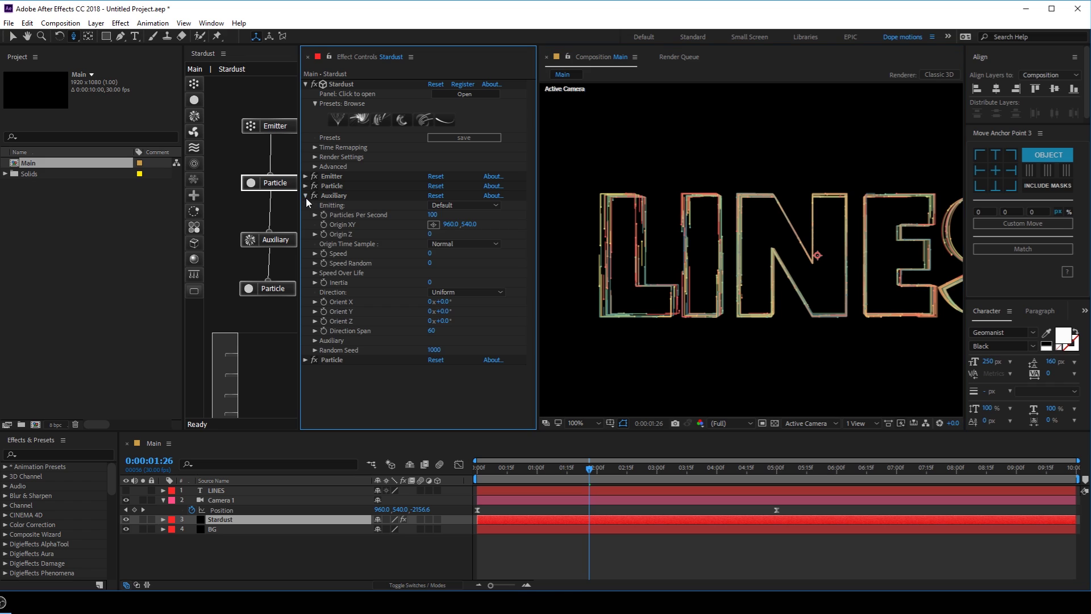
{"action": "left_click", "coordinate": [430, 254]}
{"action": "type", "text": "10"}
{"action": "key", "text": "Return"}
{"action": "left_click_drag", "start_coordinate": [503, 470], "coordinate": [591, 471]}
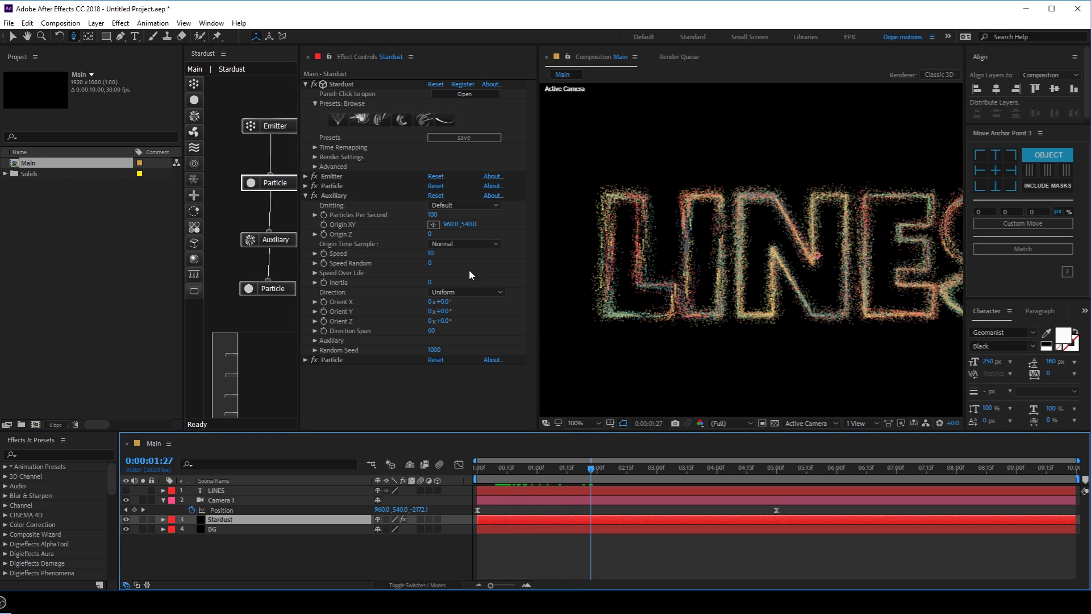
- Try Auxiliary Speeds of 170 and 50, and scrub from the start to 0:00:02:11 to check the scatter
{"action": "left_click_drag", "start_coordinate": [433, 257], "coordinate": [467, 267]}
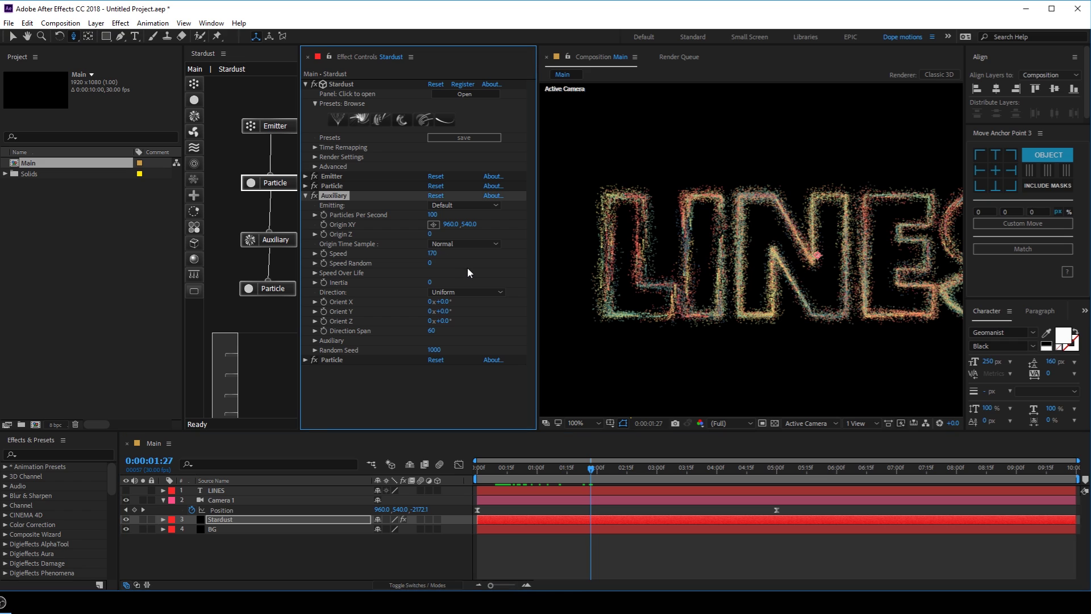
{"action": "left_click", "coordinate": [432, 254]}
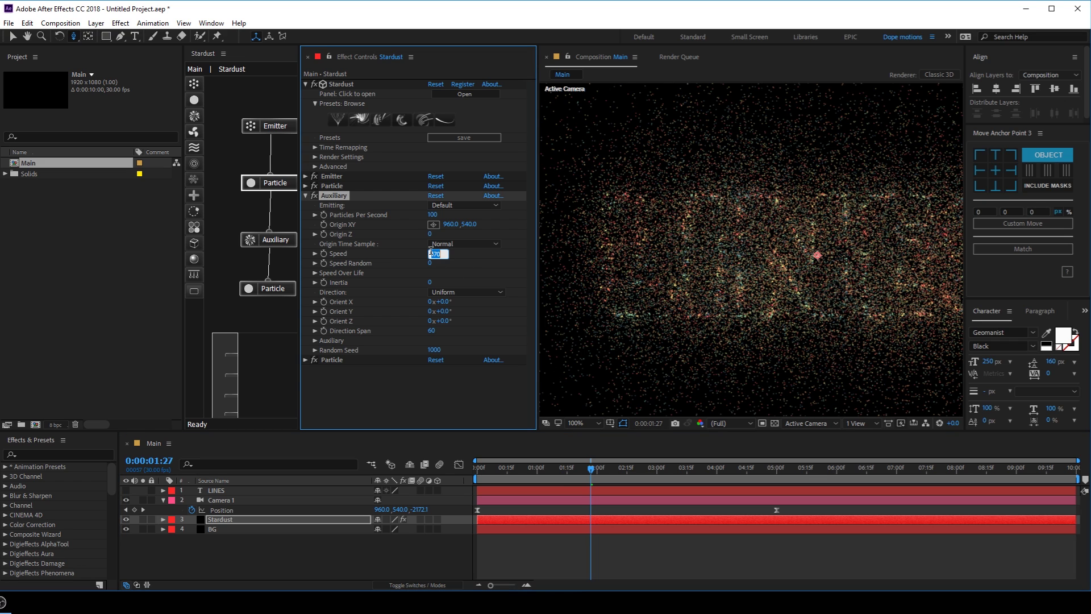
{"action": "type", "text": "50"}
{"action": "key", "text": "Return"}
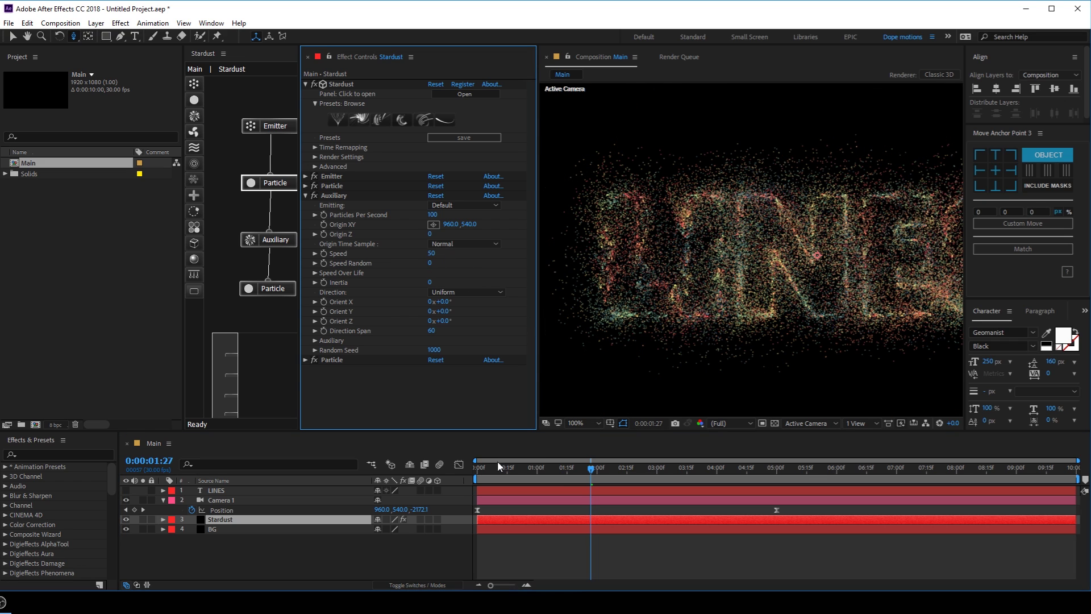
{"action": "left_click", "coordinate": [481, 470]}
{"action": "left_click_drag", "start_coordinate": [481, 476], "coordinate": [618, 478]}
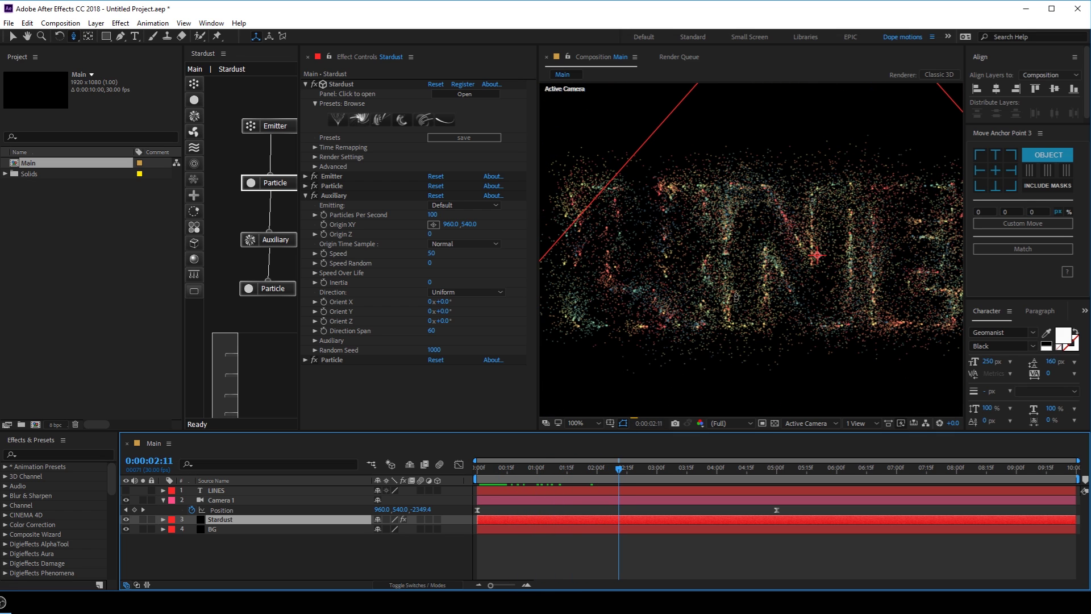
- Reset the Auxiliary's Speed to 0 and rotate its Orient X to 9° and Orient Y to 18°
{"action": "left_click", "coordinate": [433, 253]}
{"action": "type", "text": "0"}
{"action": "left_click", "coordinate": [497, 270]}
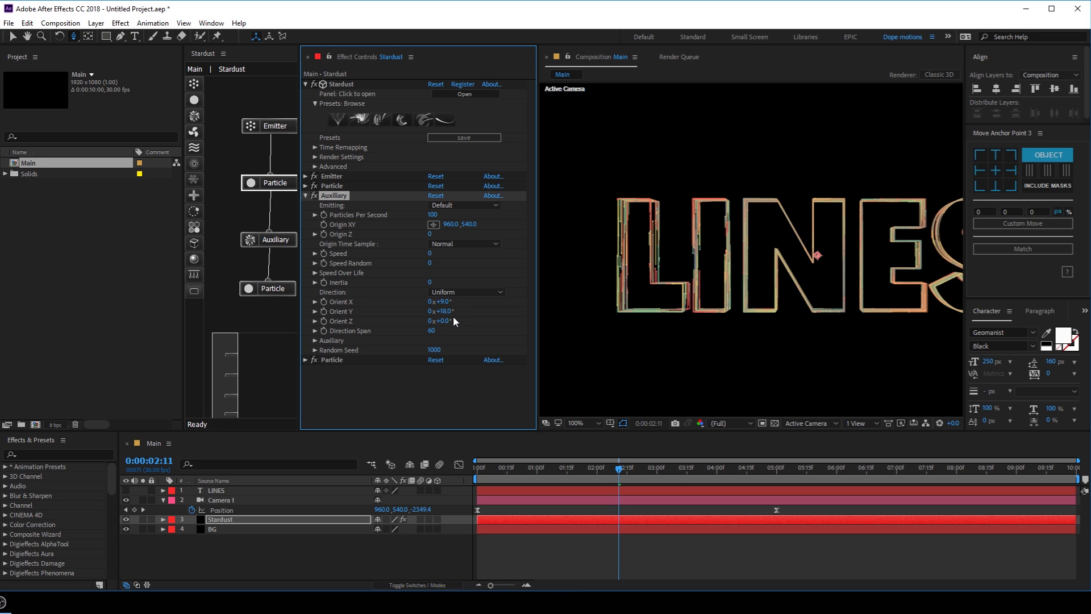
{"action": "left_click_drag", "start_coordinate": [455, 321], "coordinate": [465, 317]}
{"action": "left_click", "coordinate": [306, 195]}
- Try Emitter Speeds of 5 and 20 on the Stardust layer, and scrub to 0:00:02:14 to check the trails
{"action": "left_click", "coordinate": [305, 177]}
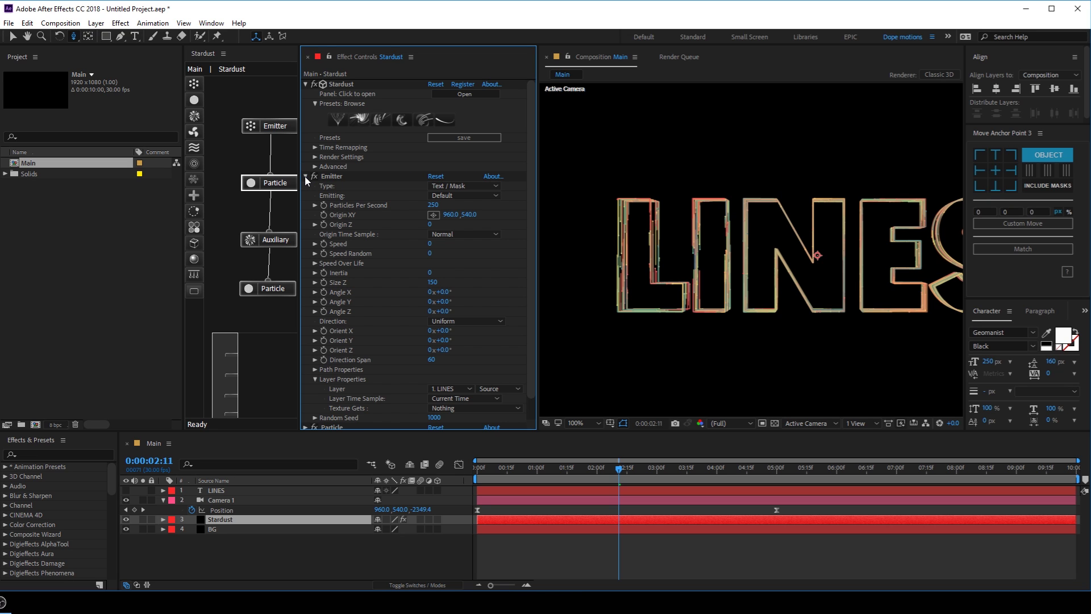
{"action": "left_click", "coordinate": [433, 215]}
{"action": "left_click", "coordinate": [429, 244]}
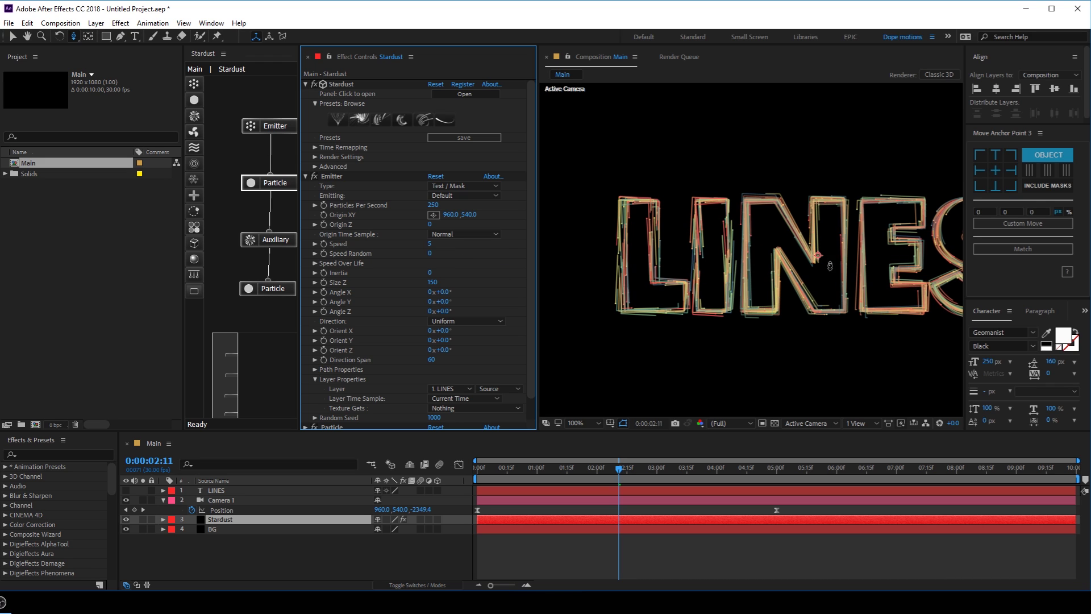
{"action": "left_click", "coordinate": [429, 244]}
{"action": "type", "text": "20"}
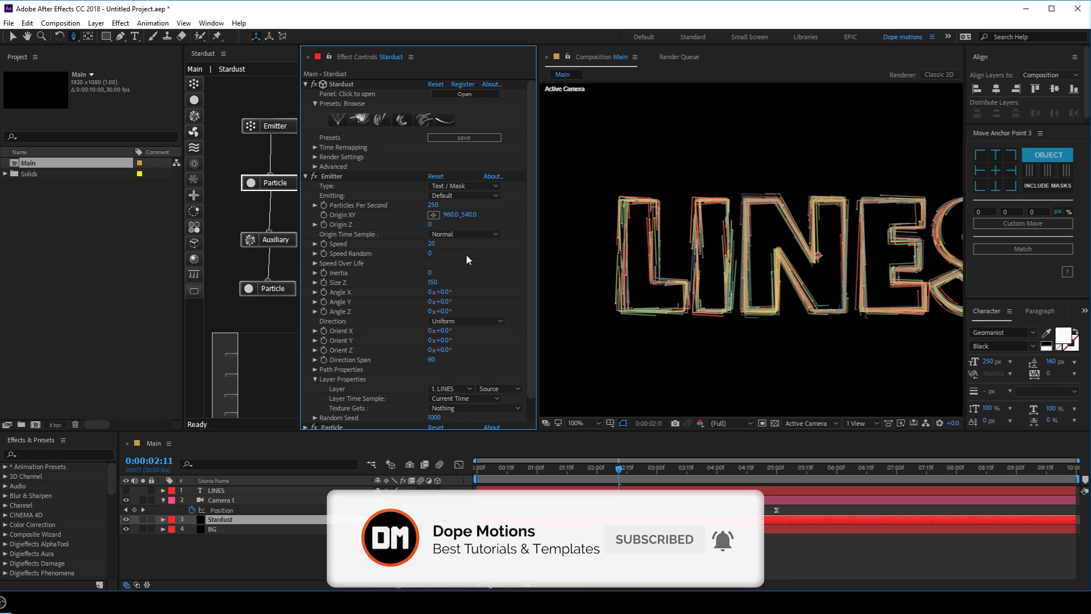
{"action": "key", "text": "Return"}
{"action": "scroll", "coordinate": [693, 257], "scroll_direction": "down", "scroll_amount": 2}
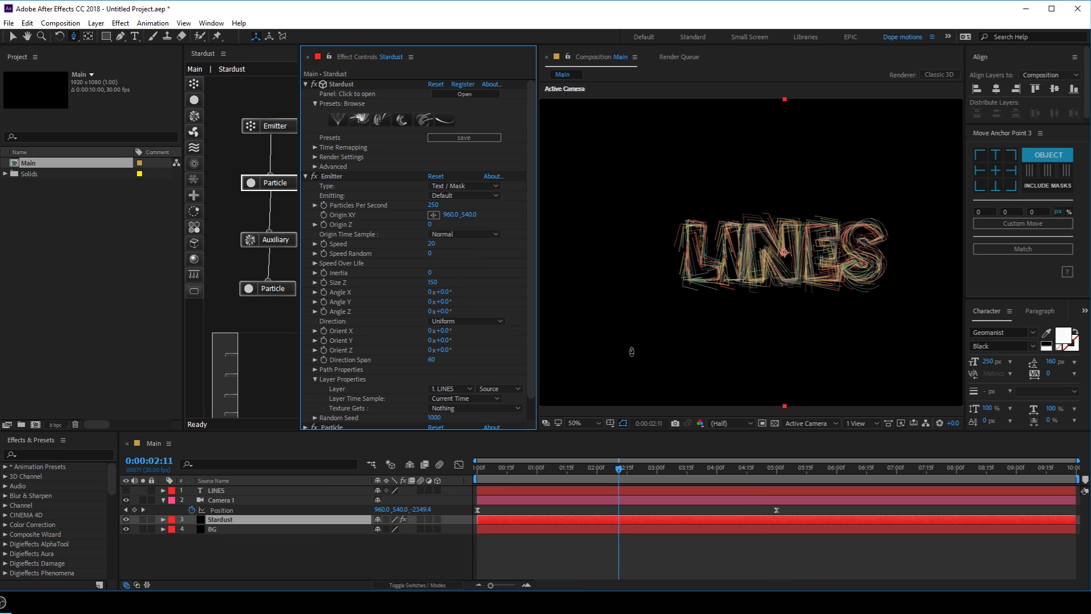
{"action": "left_click_drag", "start_coordinate": [506, 479], "coordinate": [625, 460]}
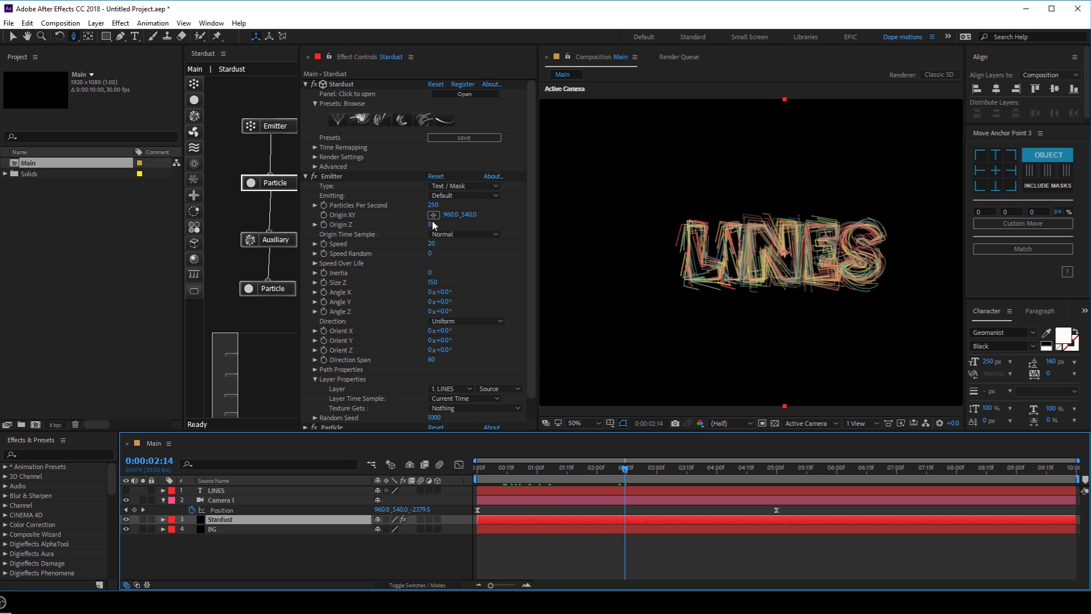
- Set the Emitter's Speed to 7 and check the whole LINES text at 0:00:04:13
{"action": "left_click", "coordinate": [432, 243]}
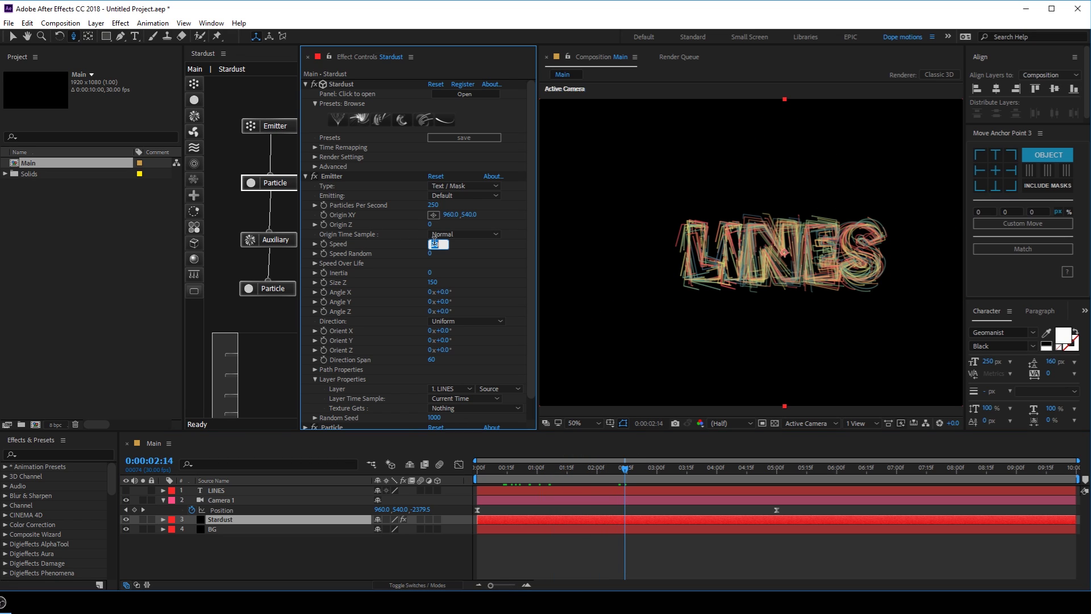
{"action": "type", "text": "7"}
{"action": "scroll", "coordinate": [768, 267], "scroll_direction": "up", "scroll_amount": 2}
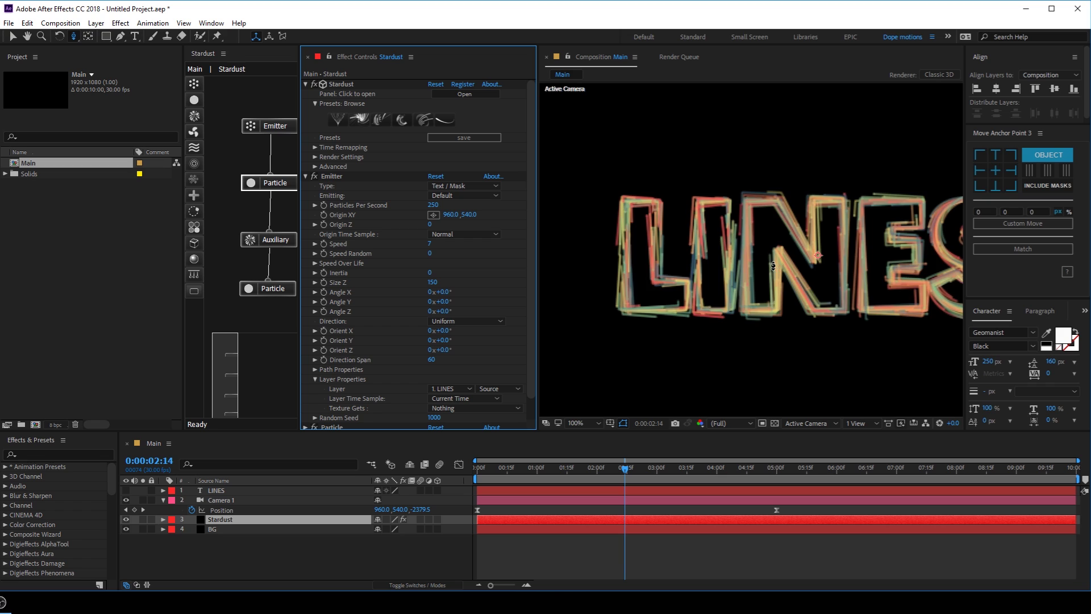
{"action": "left_click_drag", "start_coordinate": [487, 468], "coordinate": [743, 467]}
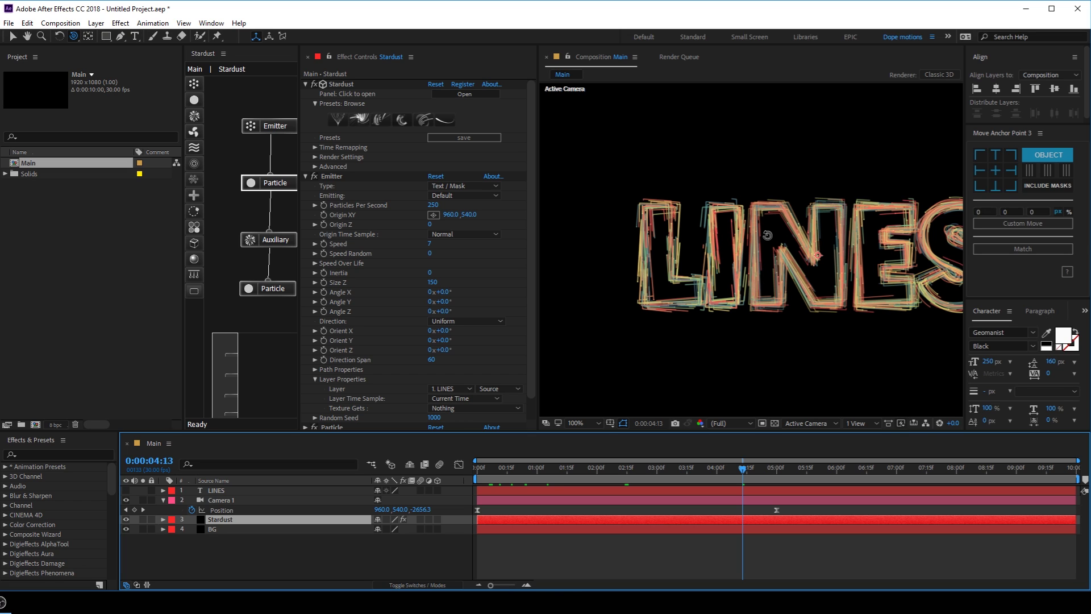
{"action": "key", "text": "h"}
{"action": "left_click_drag", "start_coordinate": [767, 234], "coordinate": [737, 249]}
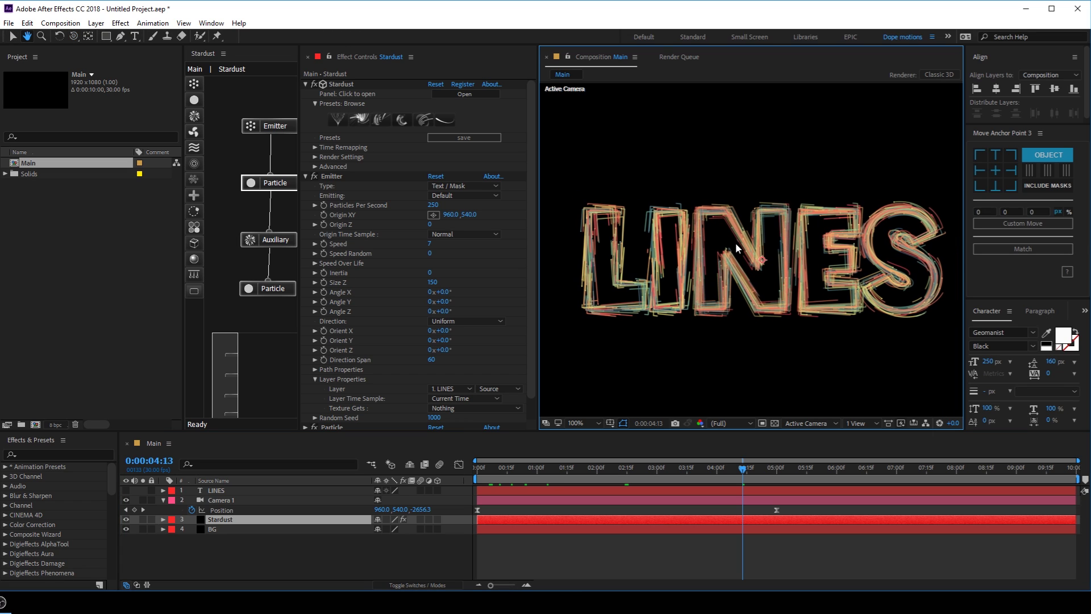
{"action": "key", "text": "v"}
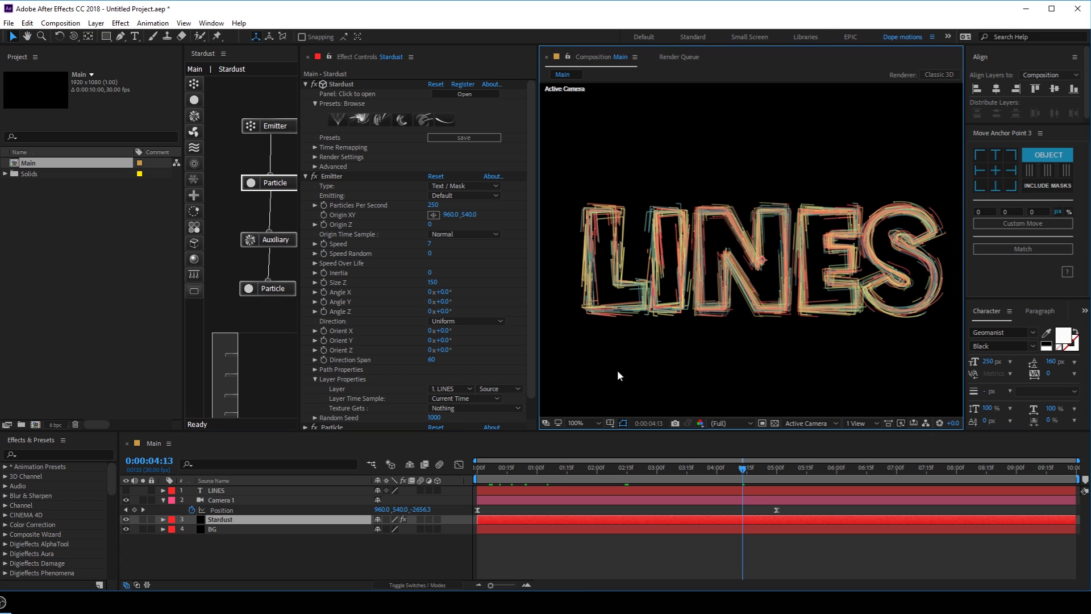
- Collapse Camera 1's properties and apply the Glow effect to the Stardust layer
{"action": "left_click", "coordinate": [165, 500]}
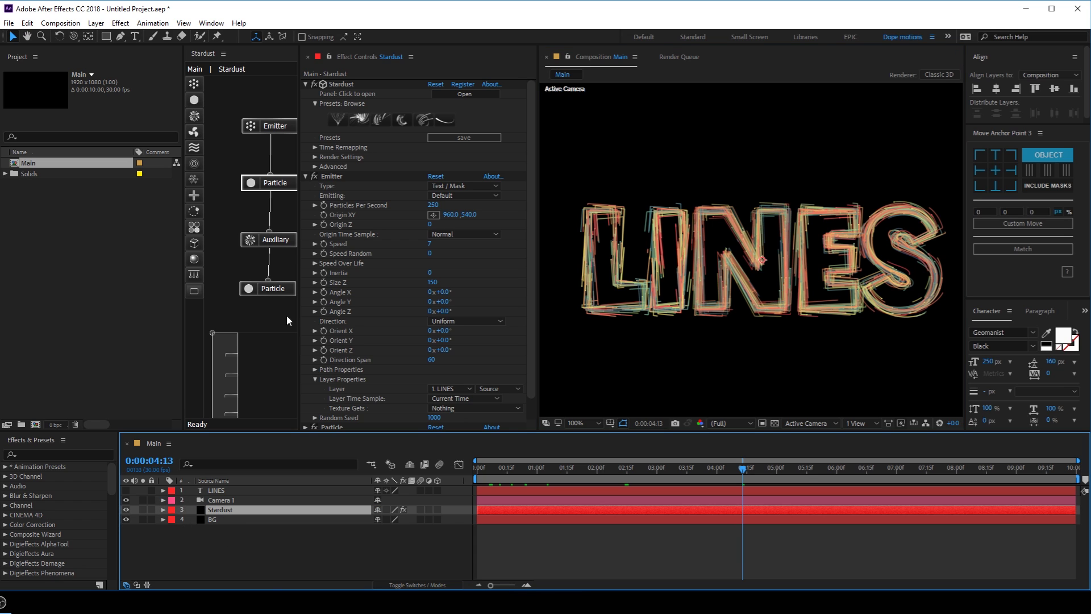
{"action": "key", "text": "ctrl+space"}
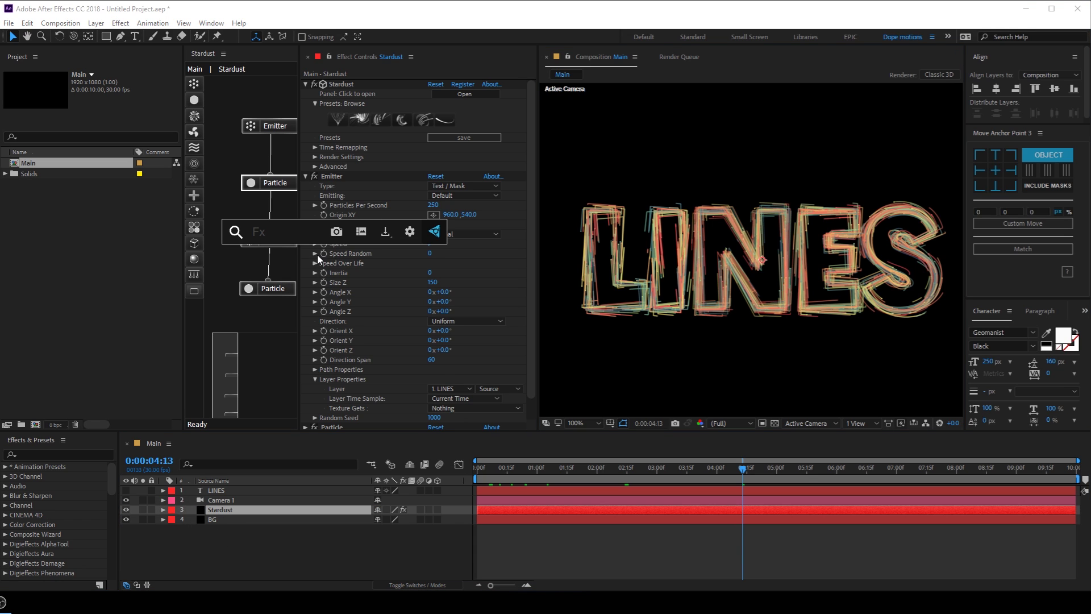
{"action": "type", "text": "glo"}
{"action": "left_click", "coordinate": [287, 285]}
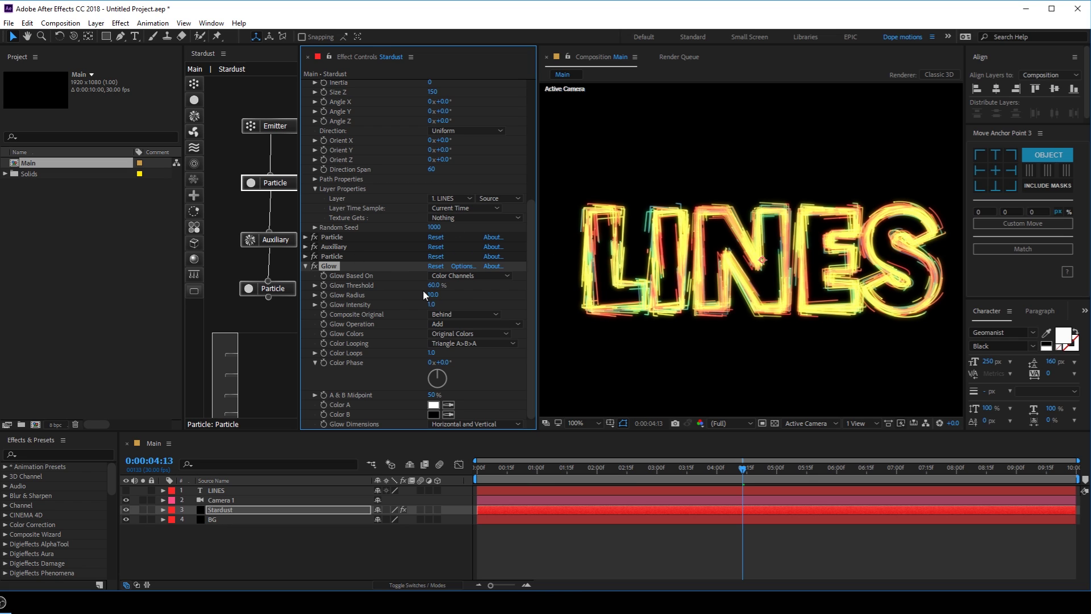
- Raise the Glow Threshold to 75.7% and the Glow Radius to 155, and check the result at 0:00:02:16
{"action": "left_click_drag", "start_coordinate": [450, 286], "coordinate": [457, 285]}
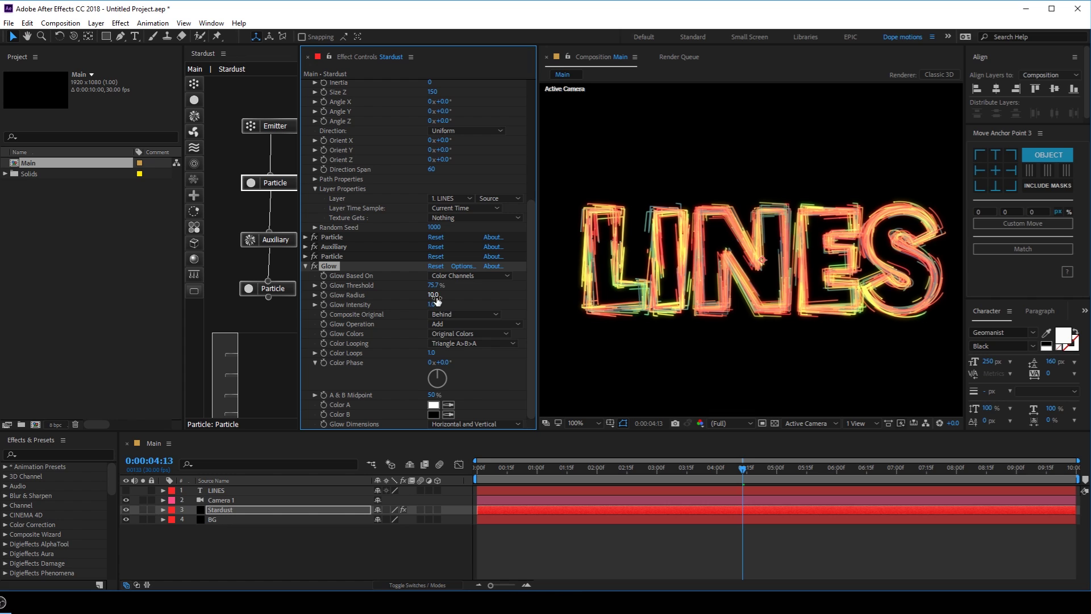
{"action": "left_click_drag", "start_coordinate": [471, 300], "coordinate": [536, 302]}
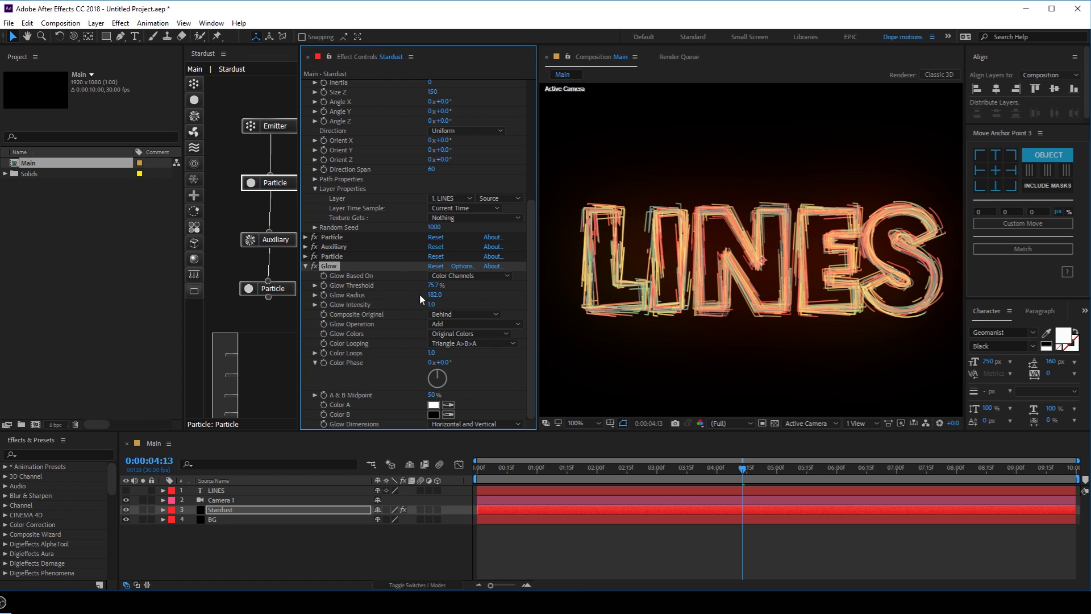
{"action": "left_click_drag", "start_coordinate": [421, 298], "coordinate": [419, 299]}
{"action": "left_click_drag", "start_coordinate": [544, 475], "coordinate": [631, 463]}
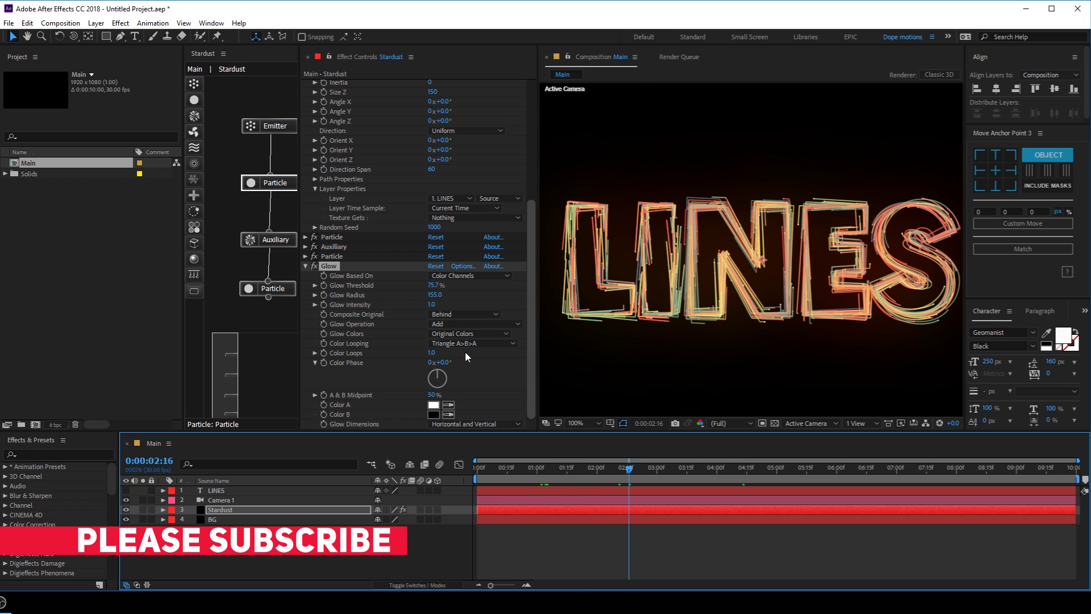
- Compare a Glow Threshold of 60% and settle on 75%
{"action": "type", "text": "60"}
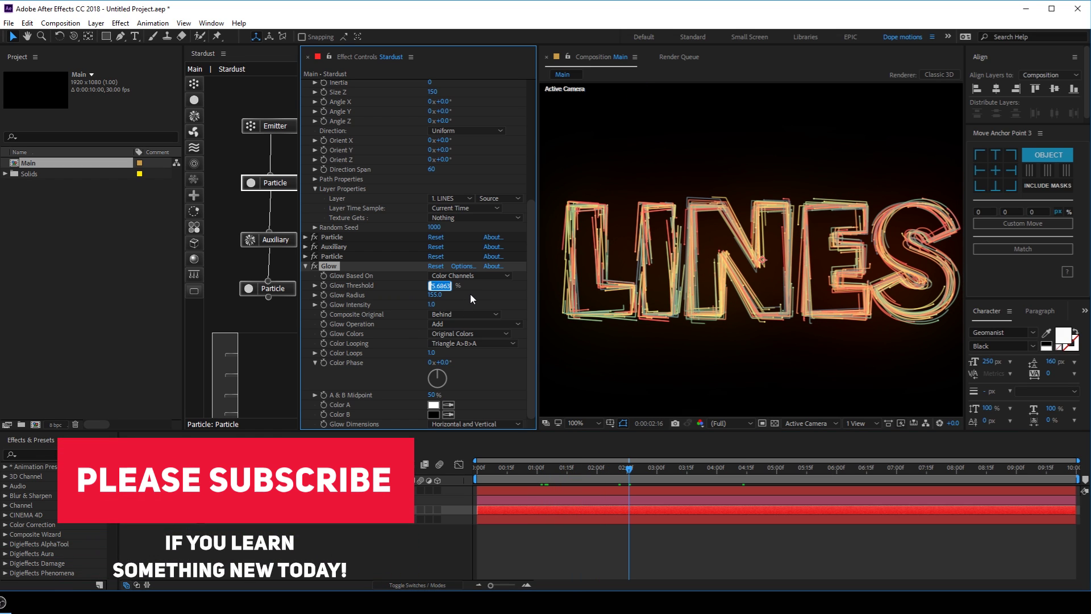
{"action": "key", "text": "Return"}
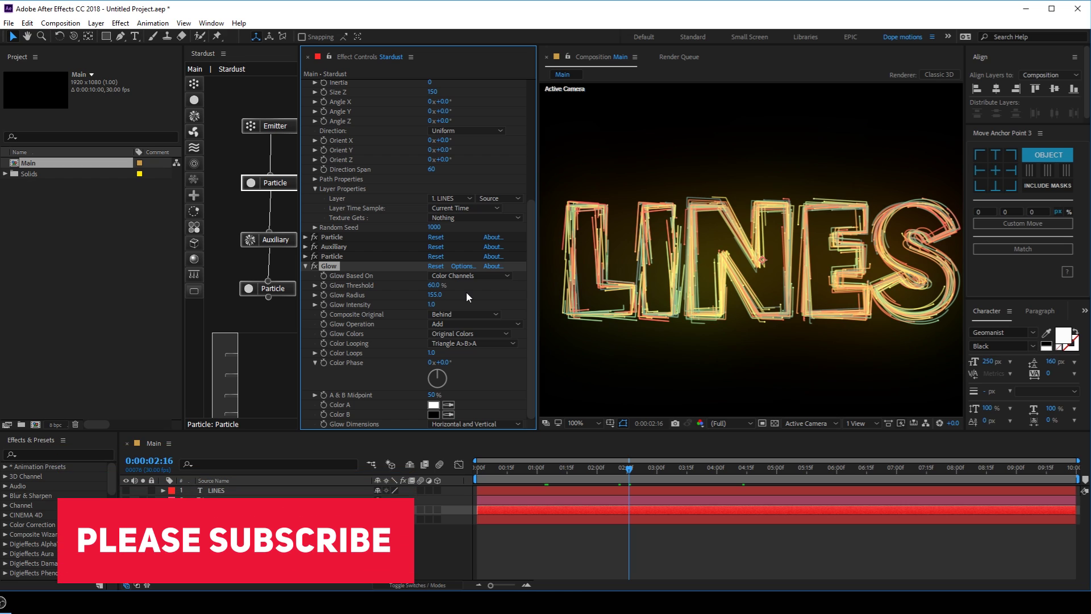
{"action": "left_click", "coordinate": [434, 285]}
{"action": "type", "text": "75"}
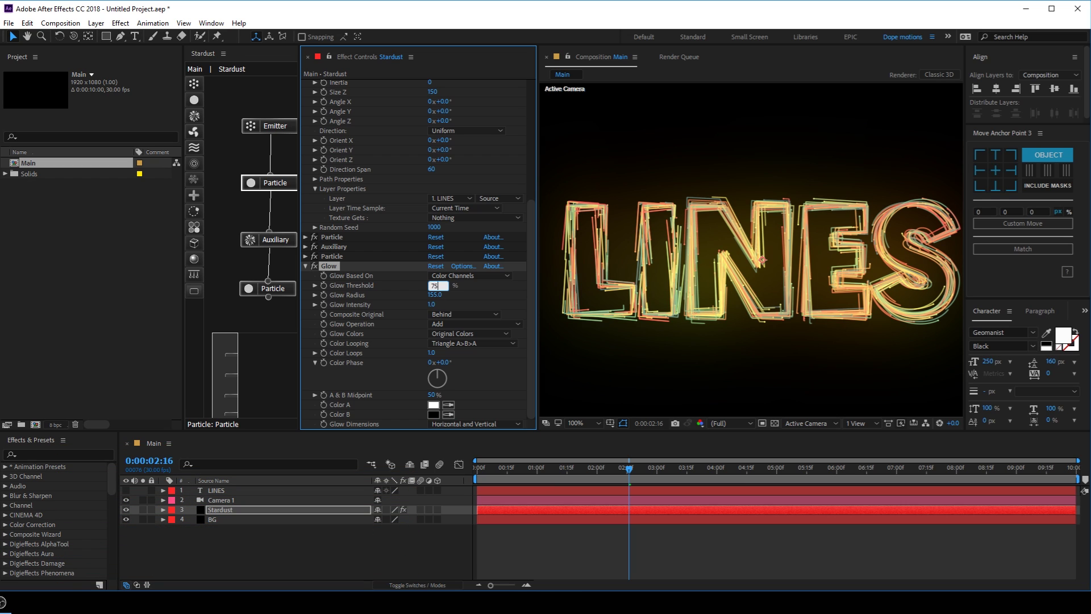
{"action": "key", "text": "Return"}
- Show the composition at 50% magnification and set its preview resolution to Full
{"action": "key", "text": "comma"}
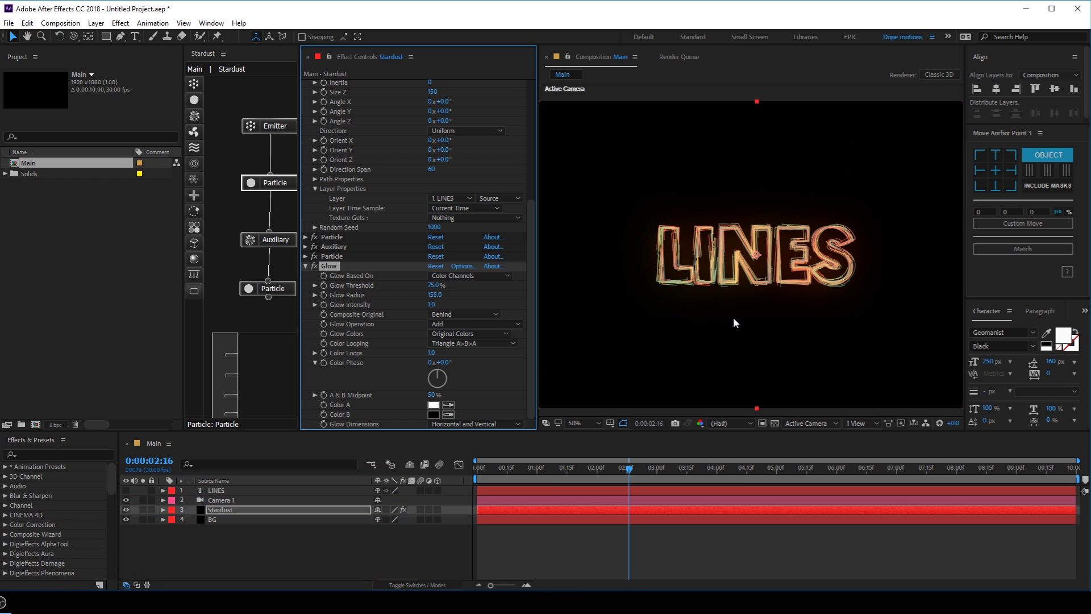
{"action": "left_click", "coordinate": [730, 423]}
{"action": "left_click", "coordinate": [727, 451]}
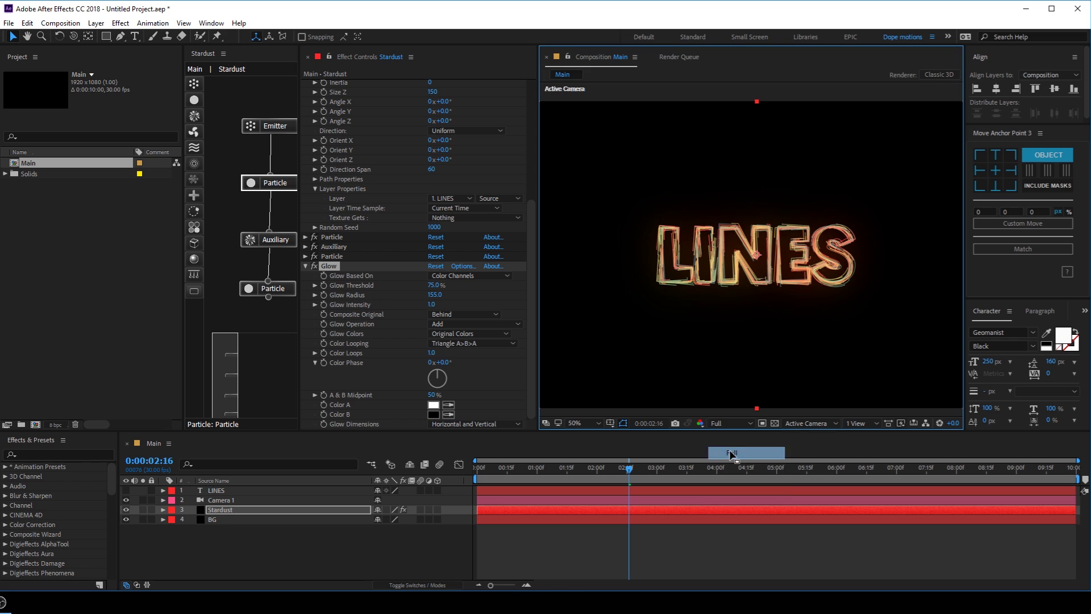
- Check the glowing LINES text at earlier frames, including 0:00:01:14, and return to 0:00:02:15
{"action": "key", "text": "comma"}
{"action": "key", "text": "period"}
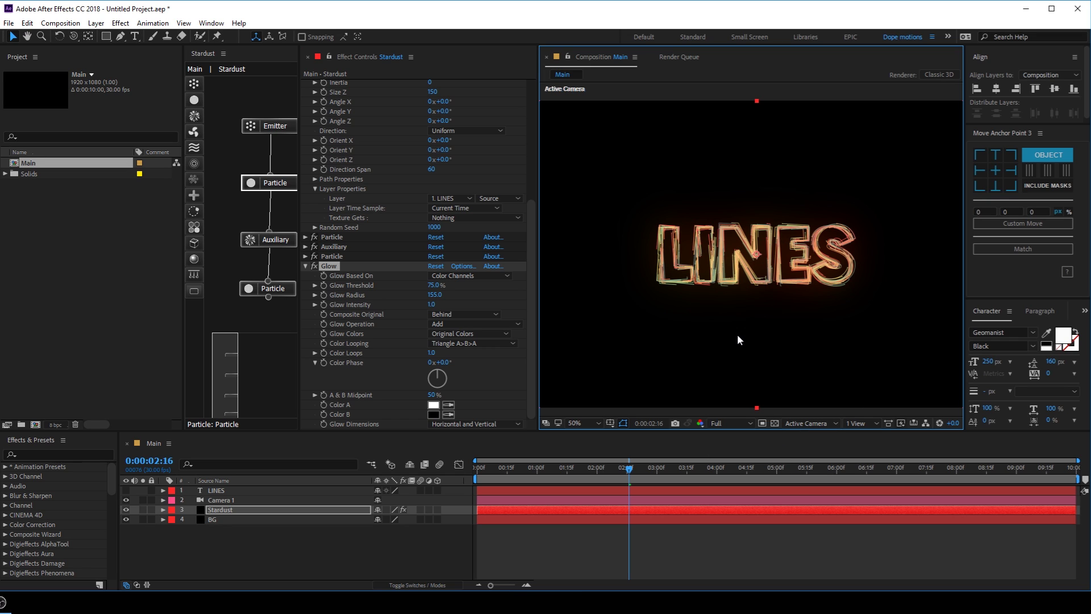
{"action": "left_click", "coordinate": [232, 542]}
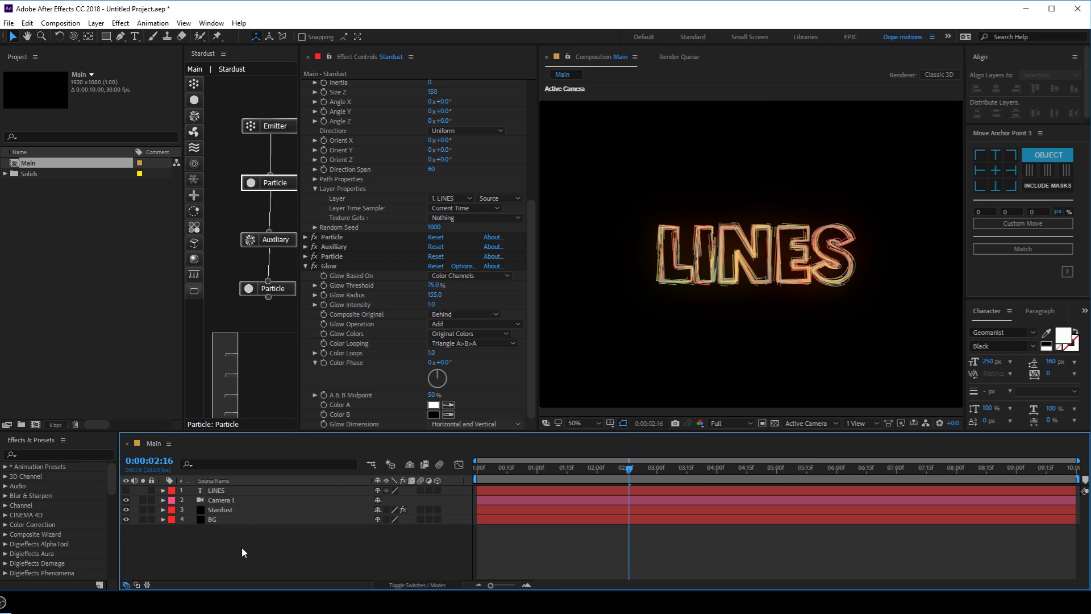
{"action": "left_click", "coordinate": [568, 467]}
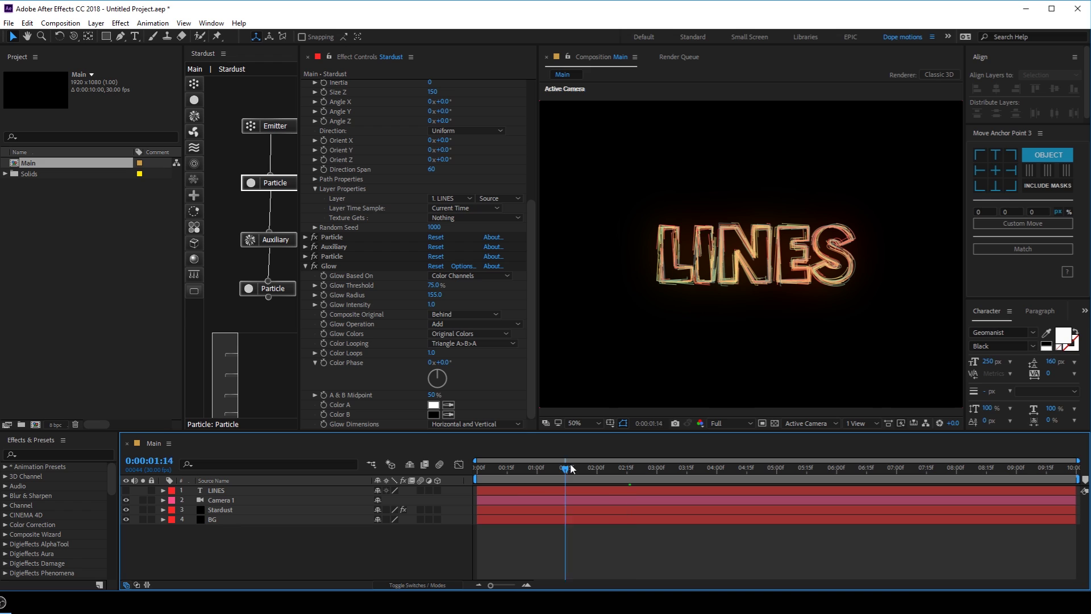
{"action": "left_click", "coordinate": [599, 467]}
{"action": "left_click", "coordinate": [628, 468]}
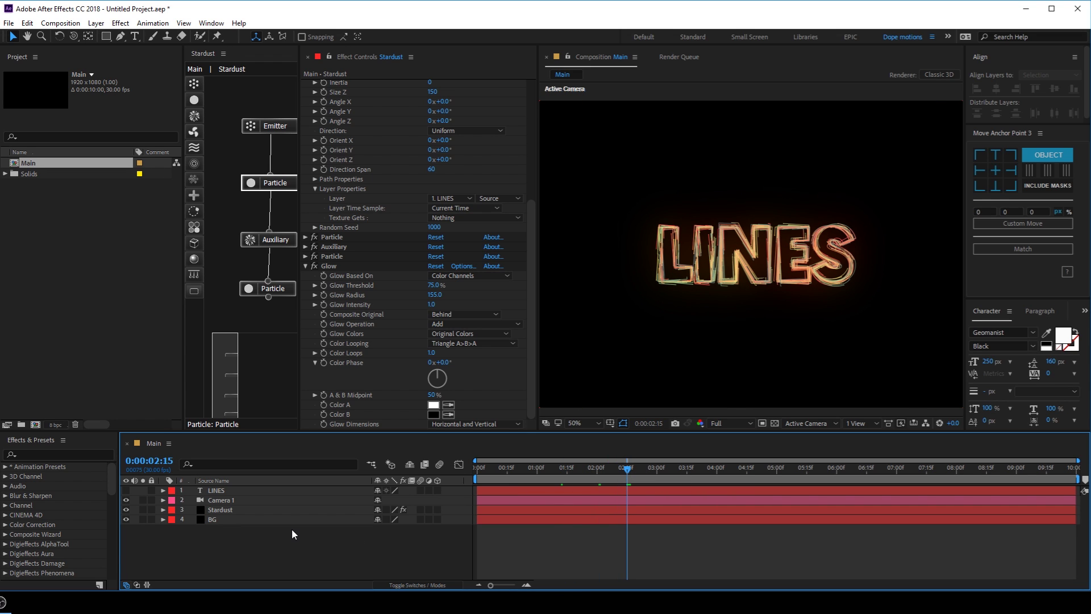
- Create a black solid named OF and set its blending mode to Screen
{"action": "key", "text": "ctrl+y"}
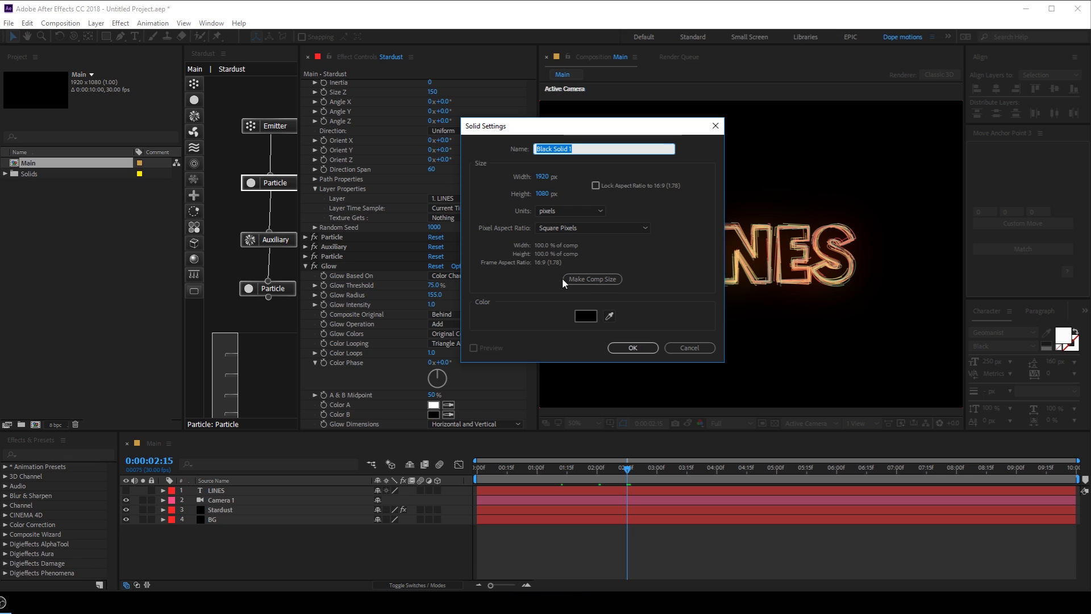
{"action": "type", "text": "OF"}
{"action": "left_click", "coordinate": [631, 347]}
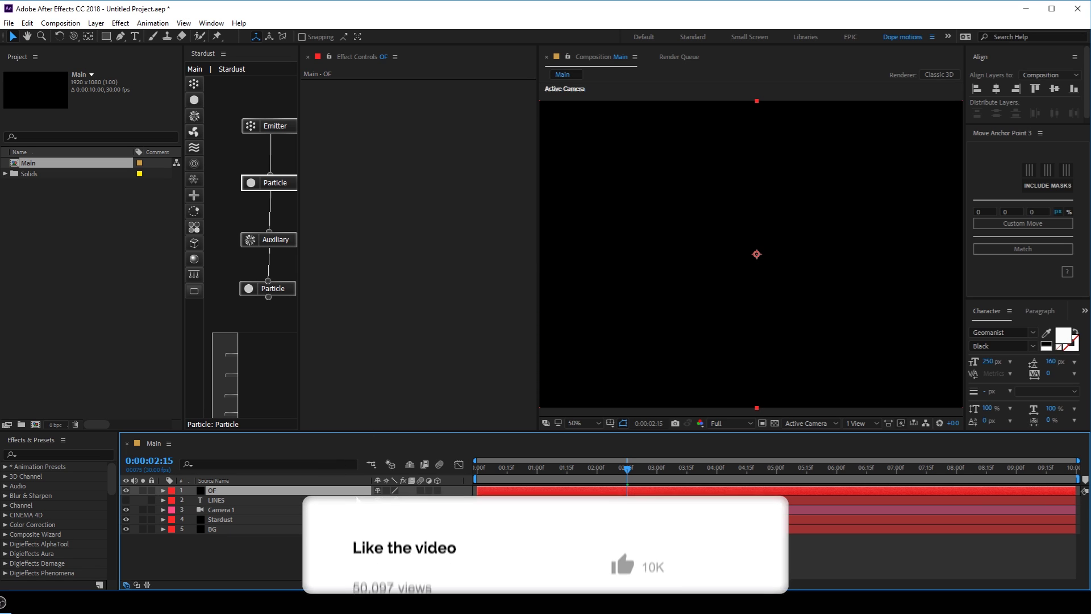
{"action": "left_click", "coordinate": [407, 587]}
{"action": "left_click", "coordinate": [395, 489]}
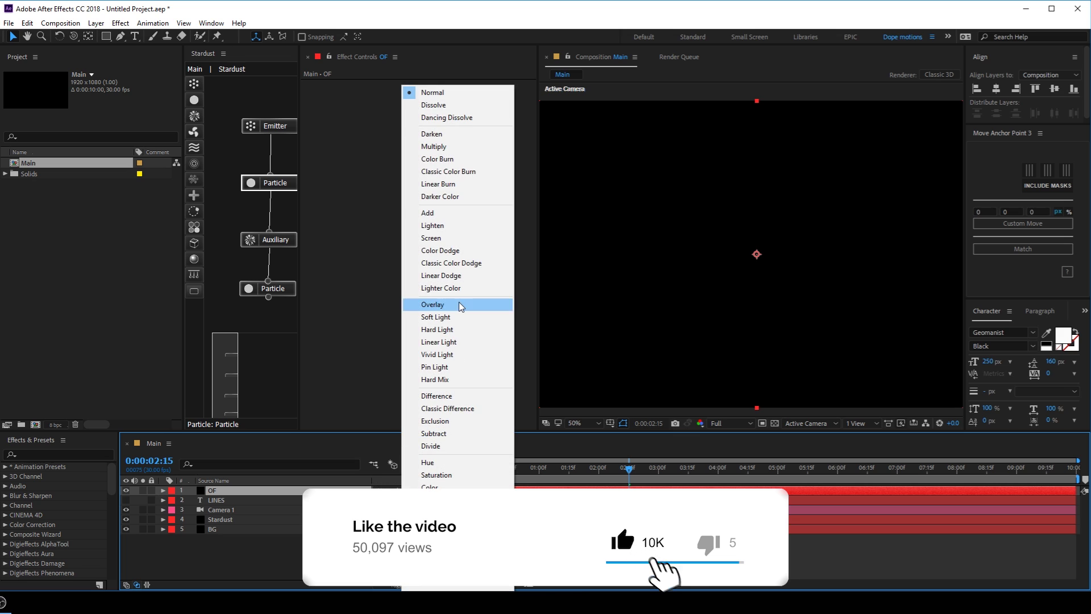
{"action": "left_click", "coordinate": [432, 238]}
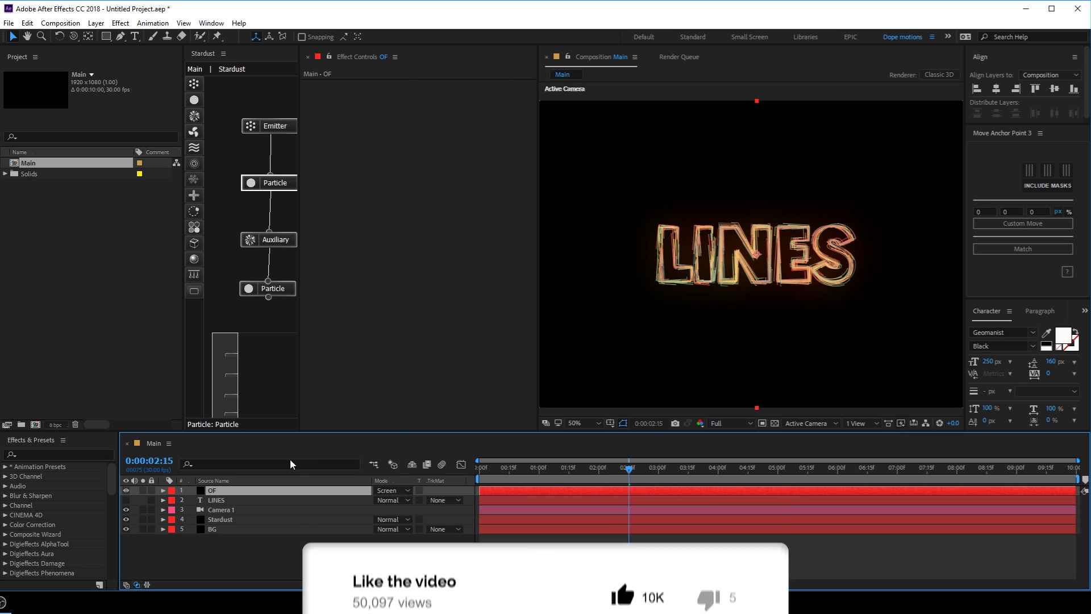
- Apply the Optical Flares effect to the OF layer
{"action": "key", "text": "ctrl+space"}
{"action": "type", "text": "op"}
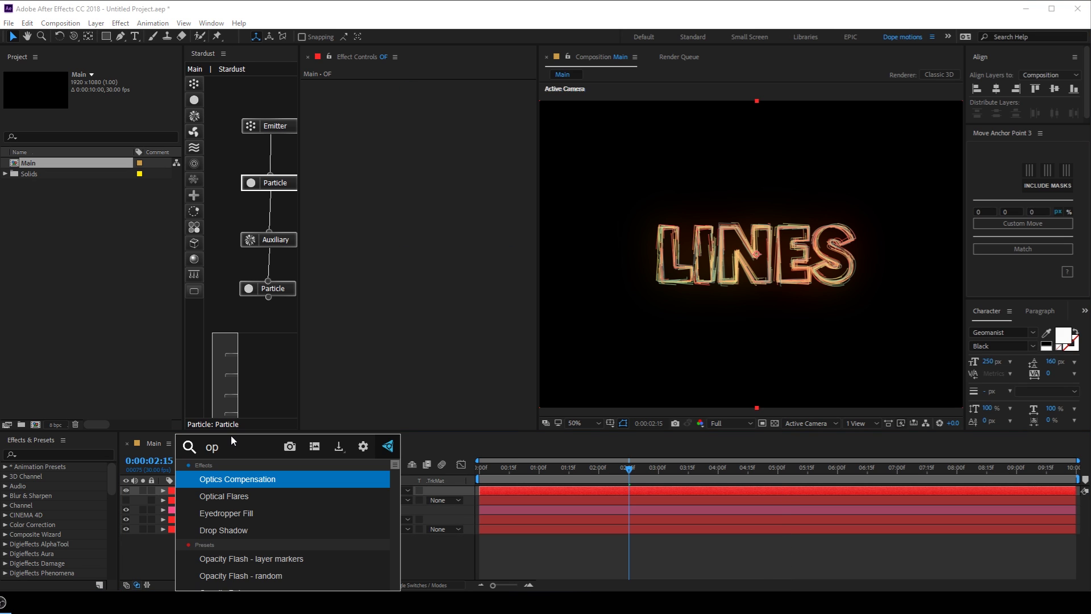
{"action": "left_click", "coordinate": [230, 496]}
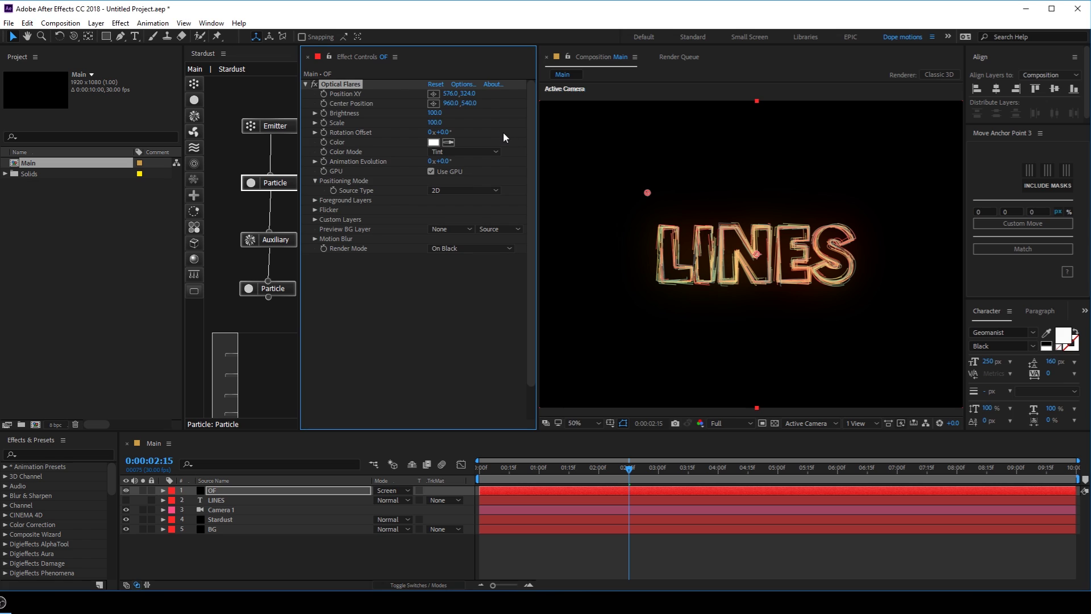
- Clear the default flare in the Optical Flares options and build it from a single Glow lens object
{"action": "left_click", "coordinate": [462, 85]}
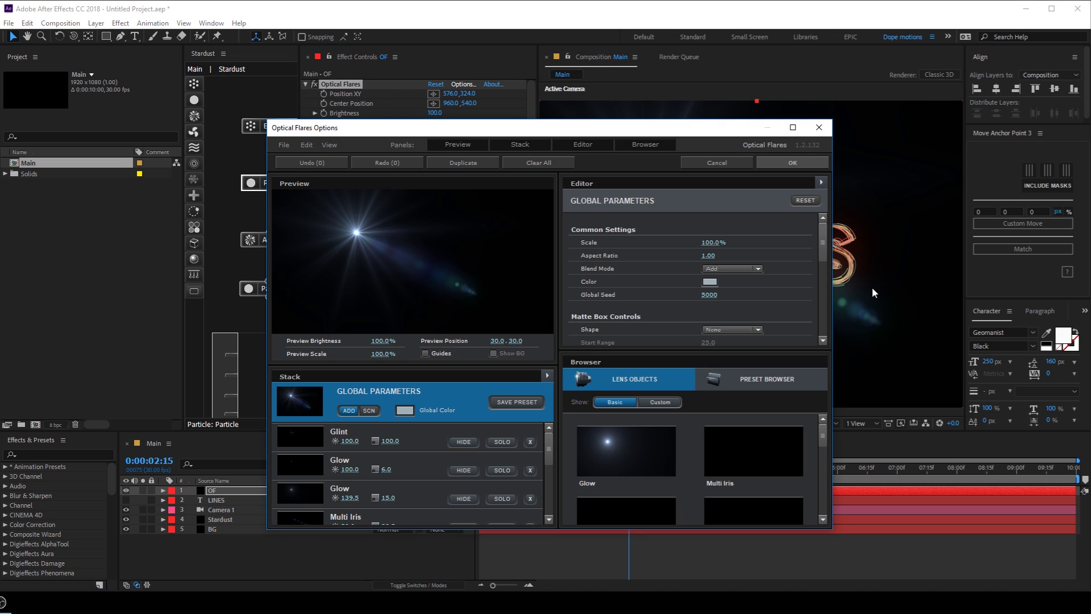
{"action": "left_click", "coordinate": [524, 163]}
{"action": "left_click", "coordinate": [528, 344]}
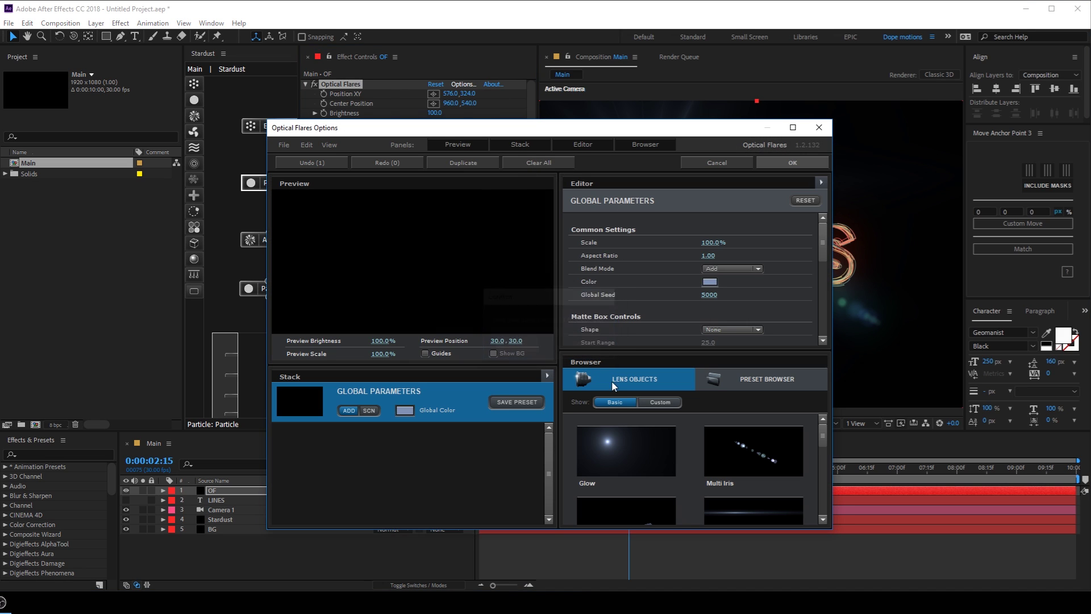
{"action": "left_click", "coordinate": [626, 450]}
{"action": "left_click", "coordinate": [761, 164]}
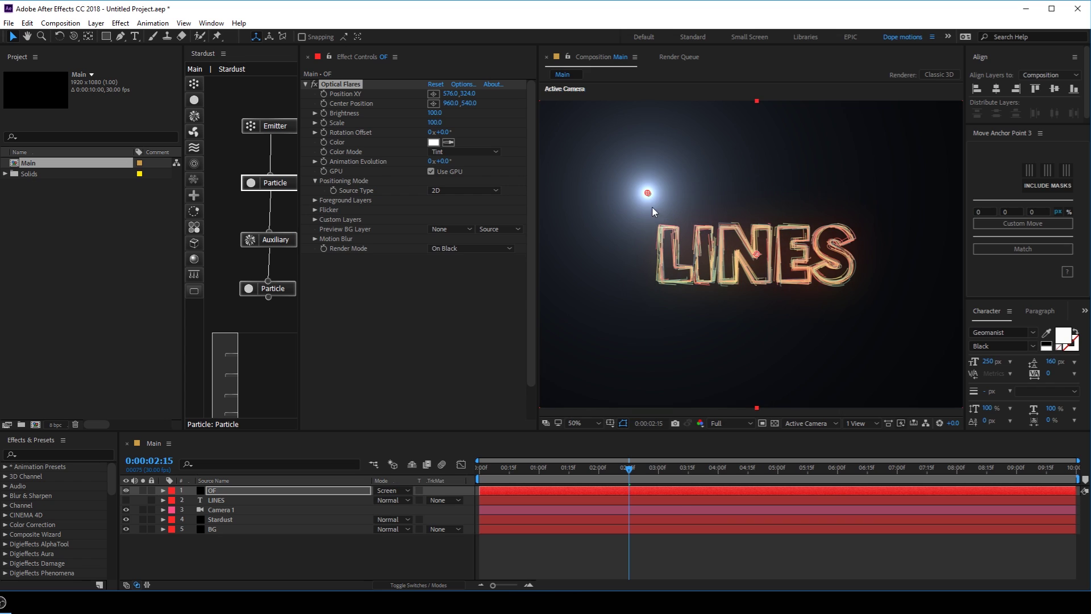
- Place the flare beyond the frame's left edge at about -108, 548 and tint it light orange, FFCDA4
{"action": "key", "text": "comma"}
{"action": "left_click_drag", "start_coordinate": [699, 221], "coordinate": [616, 254]}
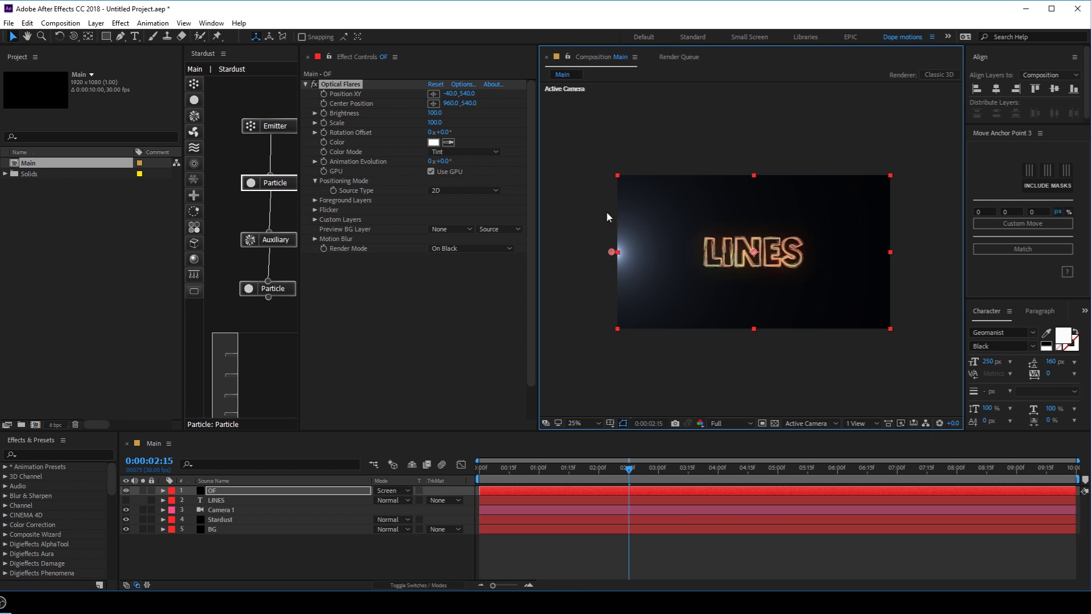
{"action": "left_click", "coordinate": [433, 142]}
{"action": "left_click", "coordinate": [390, 295]}
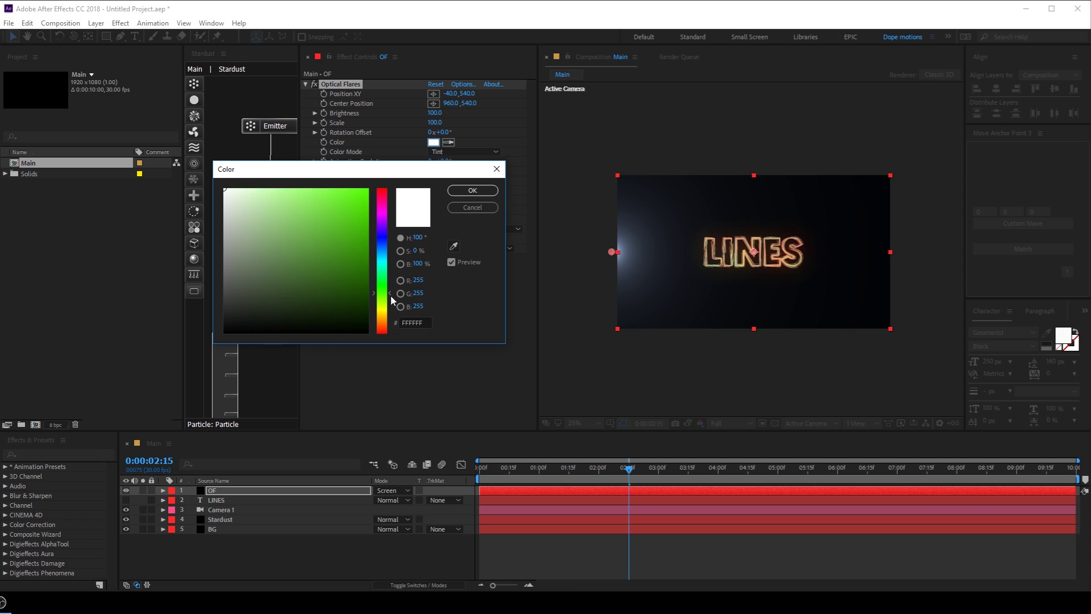
{"action": "left_click_drag", "start_coordinate": [390, 300], "coordinate": [391, 318]}
{"action": "left_click", "coordinate": [275, 188]}
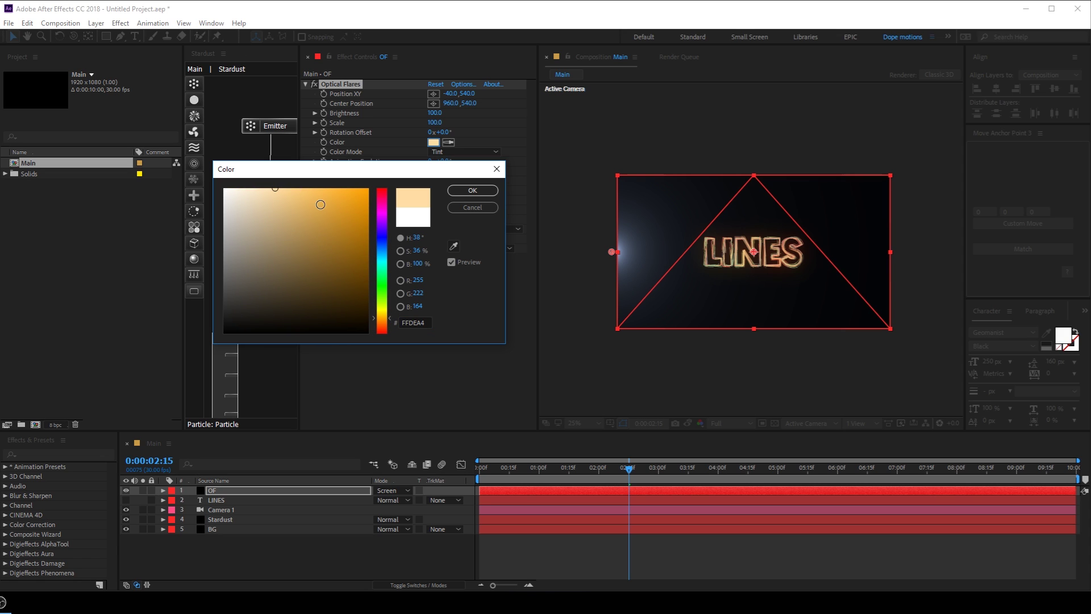
{"action": "left_click", "coordinate": [385, 325]}
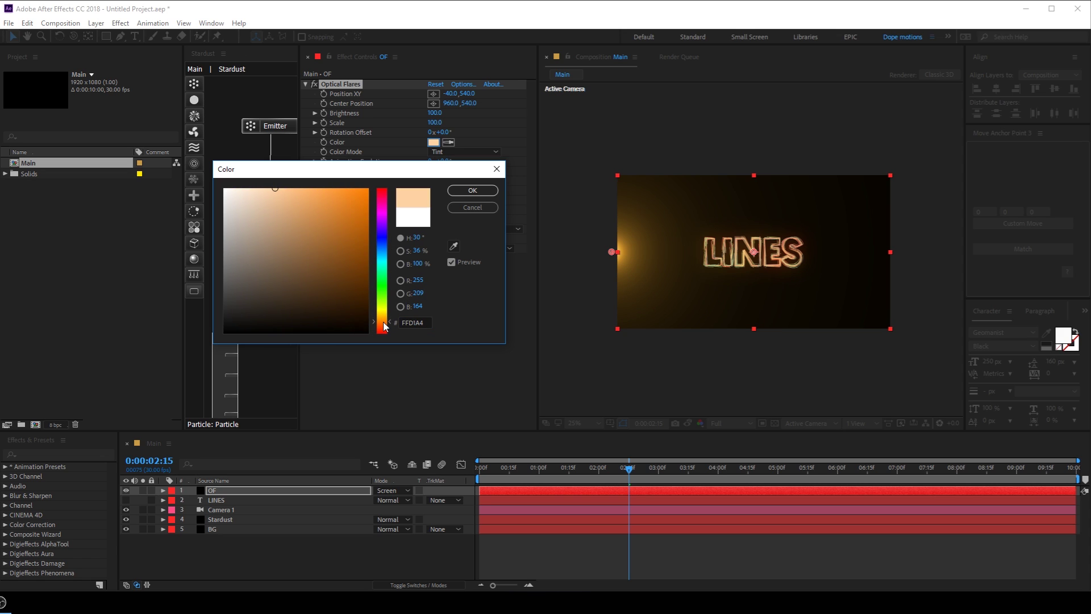
{"action": "left_click_drag", "start_coordinate": [384, 325], "coordinate": [384, 327]}
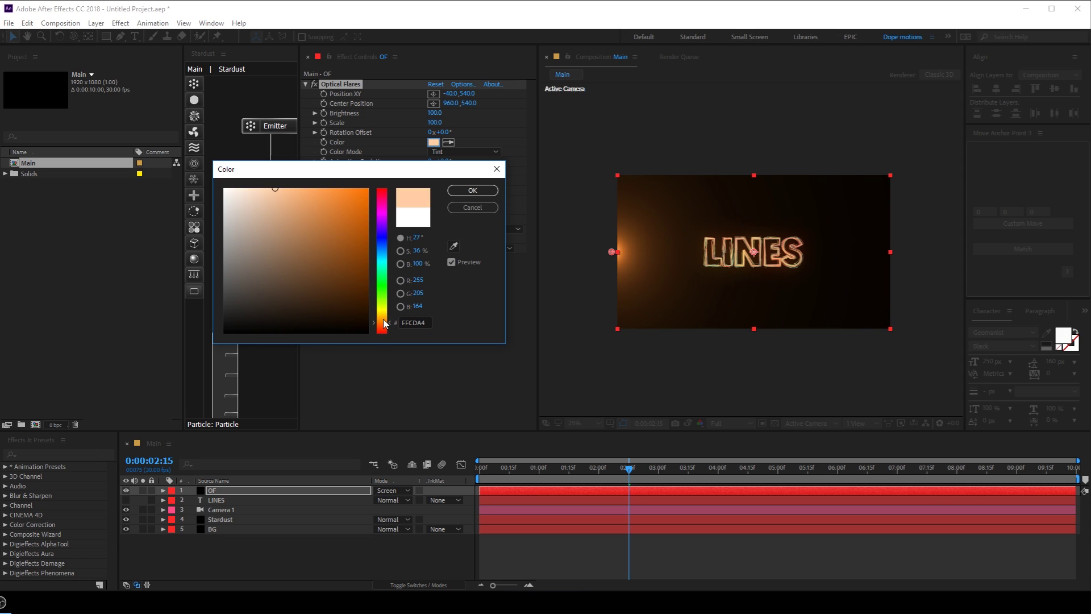
{"action": "left_click", "coordinate": [473, 191]}
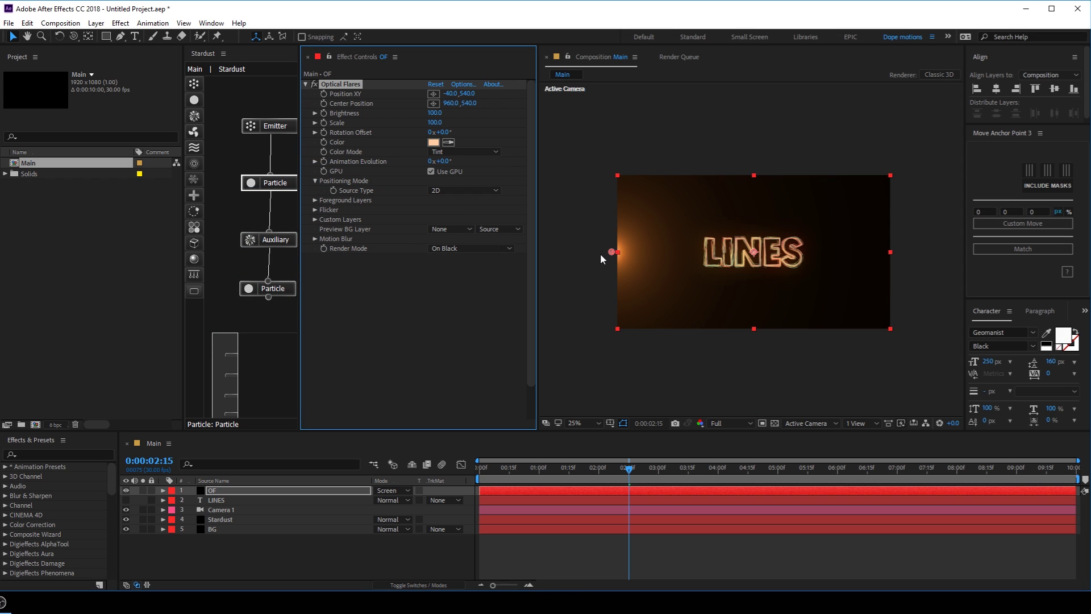
{"action": "left_click_drag", "start_coordinate": [611, 251], "coordinate": [601, 253]}
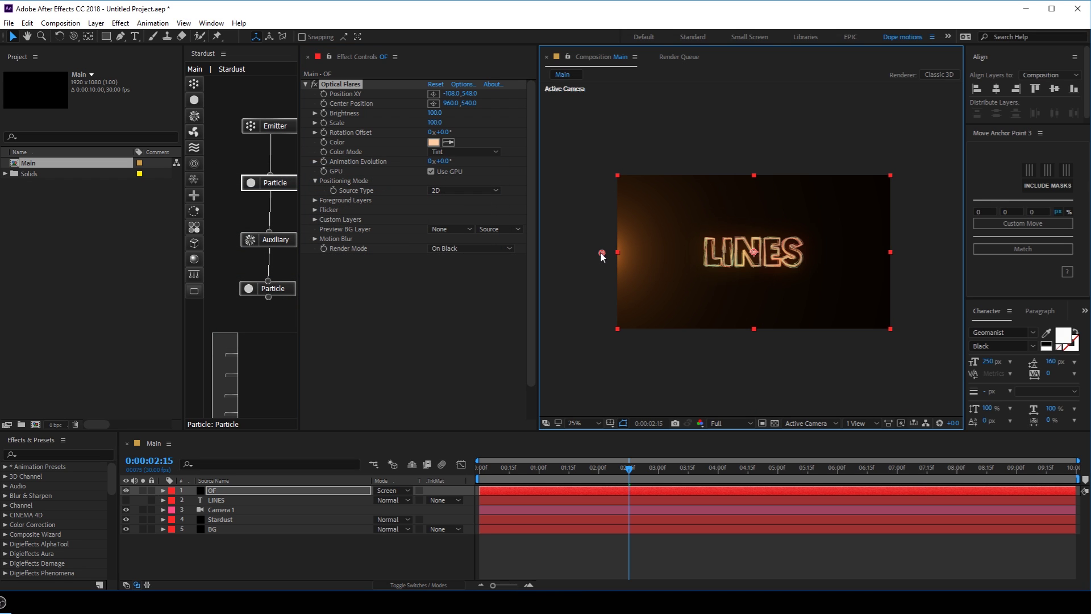
- Duplicate the OF layer and make the copy a pink flare, FFA4C8, beyond the frame's right edge at about 2112, 548
{"action": "left_click", "coordinate": [252, 490]}
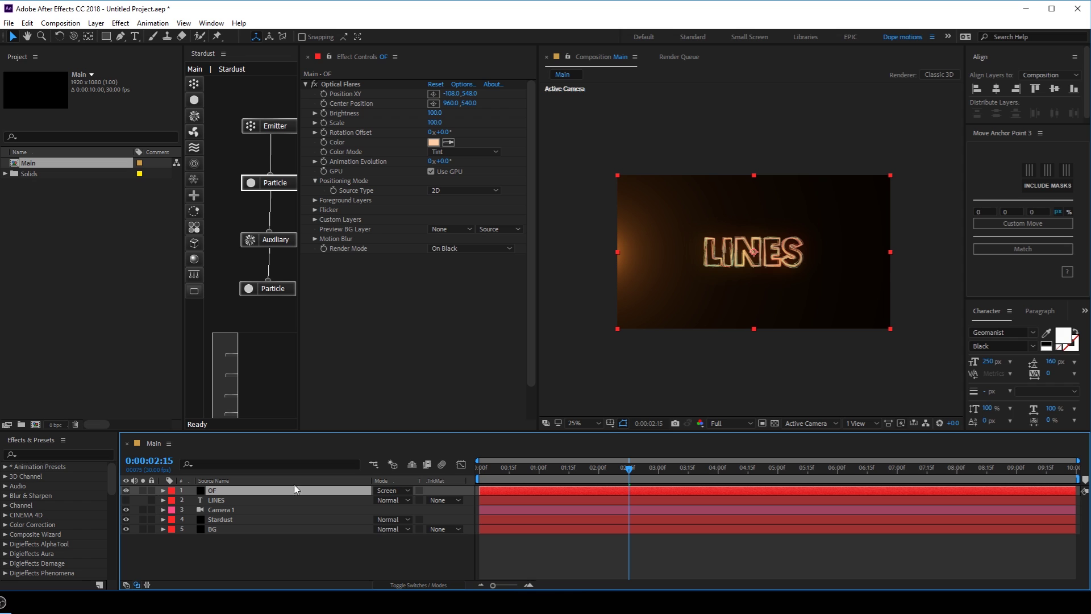
{"action": "key", "text": "ctrl+d"}
{"action": "left_click", "coordinate": [433, 142]}
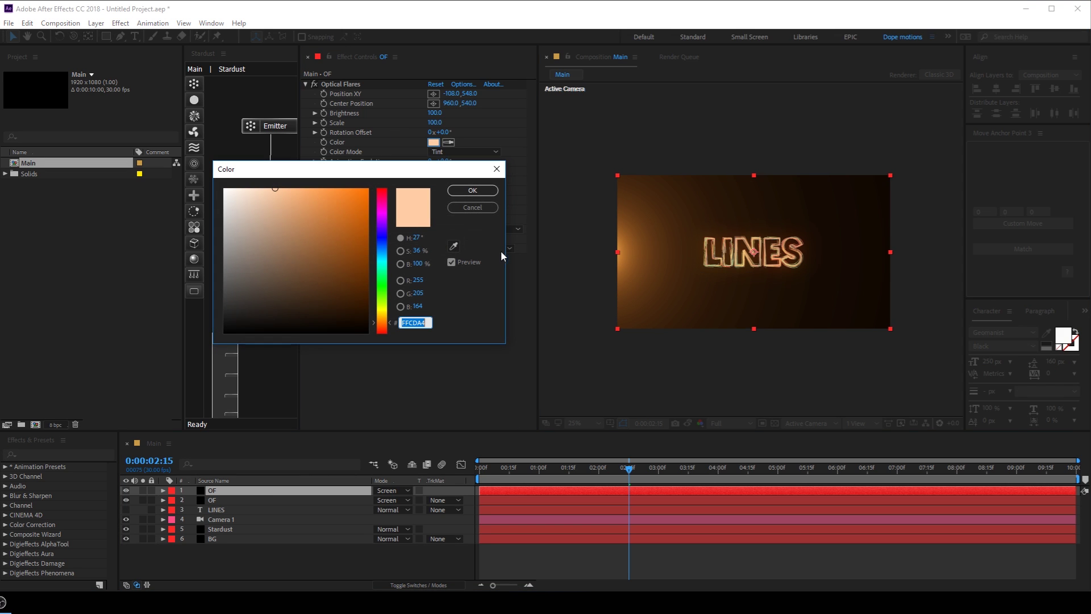
{"action": "left_click", "coordinate": [384, 197]}
{"action": "left_click", "coordinate": [471, 191]}
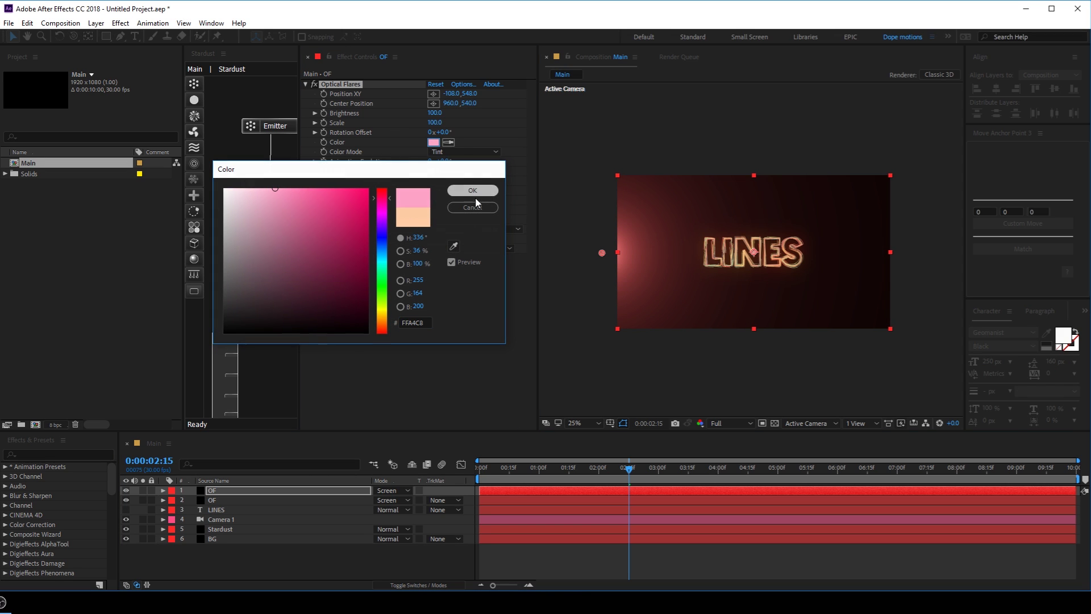
{"action": "left_click_drag", "start_coordinate": [603, 253], "coordinate": [919, 255]}
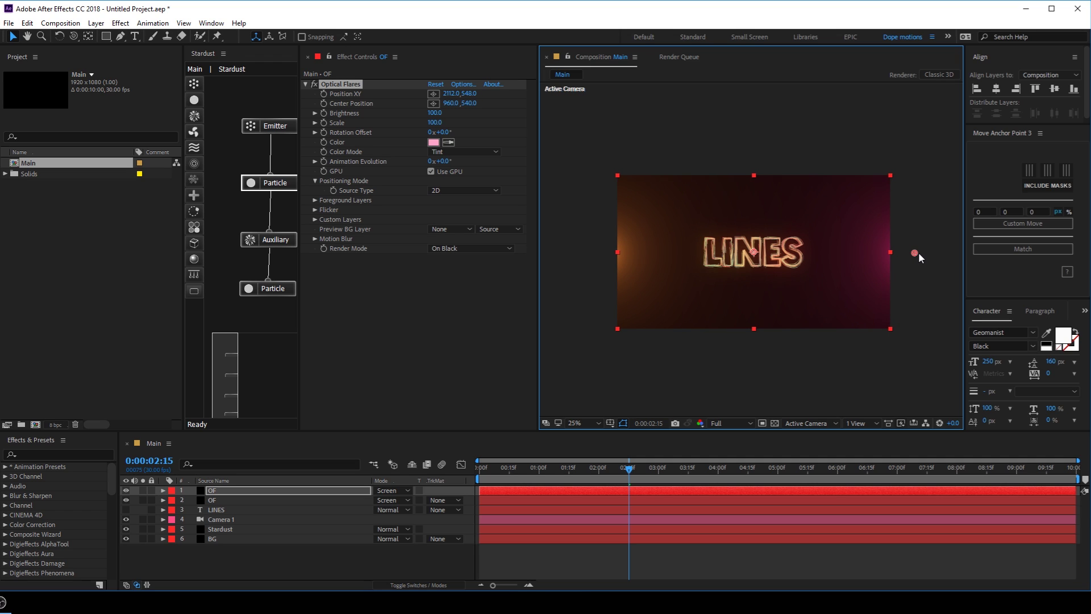
- Set the project's color depth to 16 bits per channel, with the composition shown at 50% magnification
{"action": "left_click", "coordinate": [311, 571]}
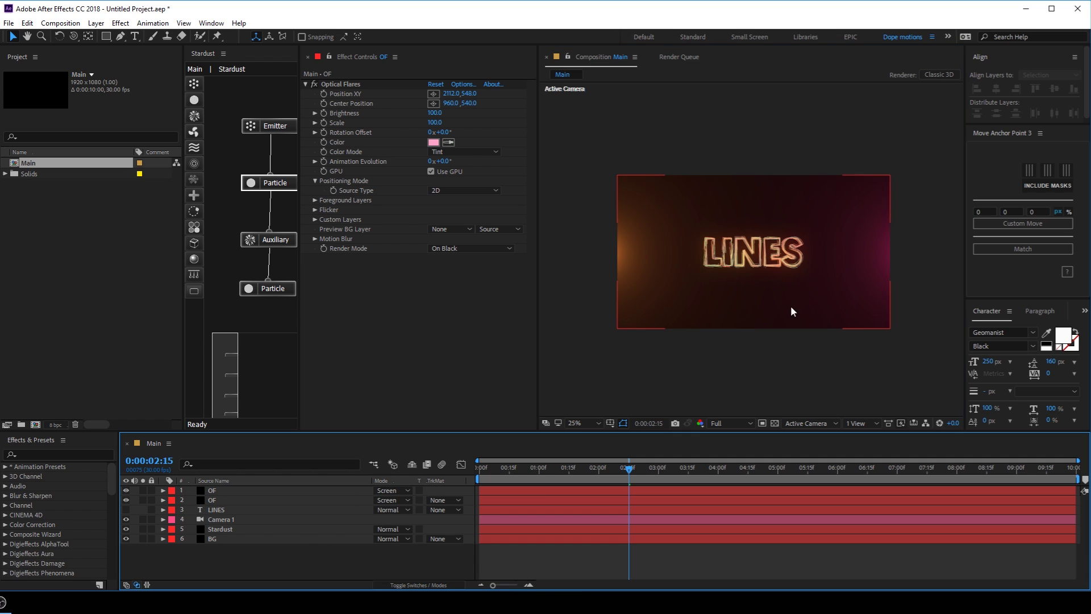
{"action": "key", "text": "period"}
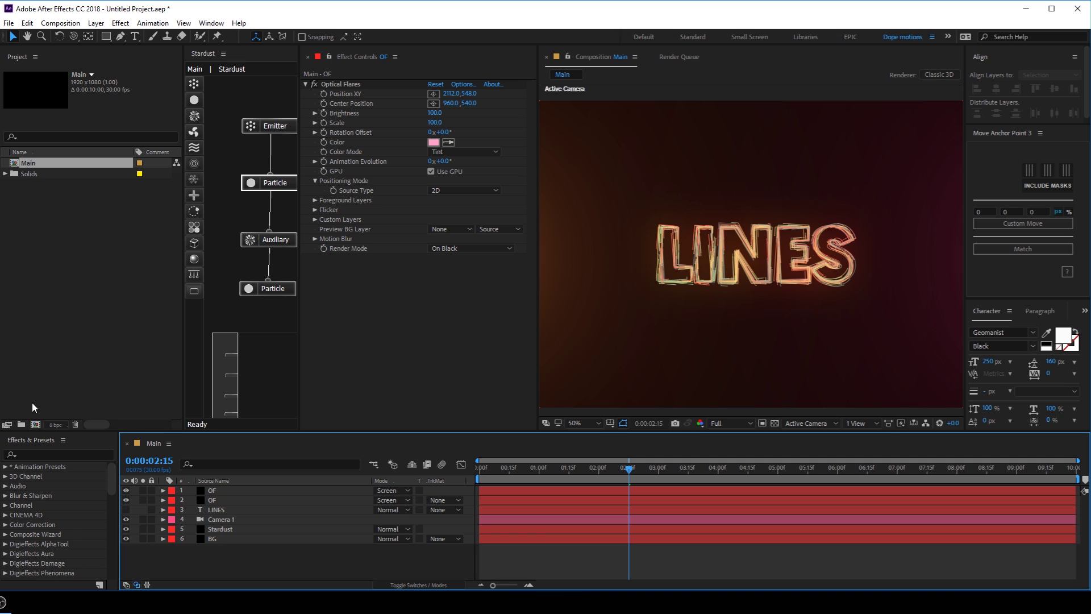
{"action": "left_click", "coordinate": [52, 426]}
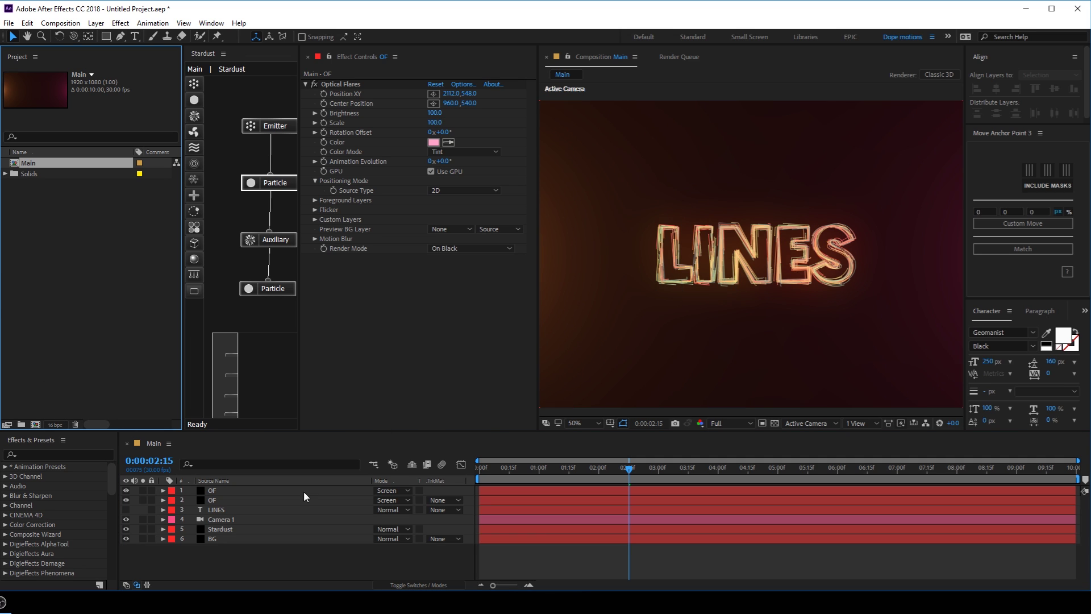
- Apply the Noise effect to the pink OF layer with an Amount of Noise of 2%
{"action": "left_click", "coordinate": [222, 490]}
{"action": "key", "text": "ctrl+space"}
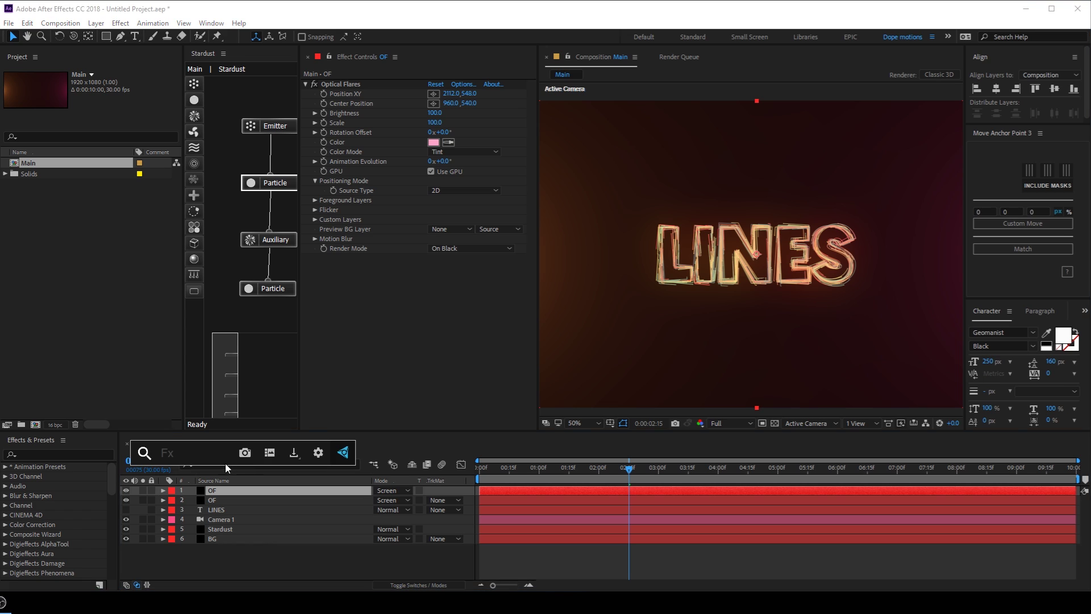
{"action": "type", "text": "noi"}
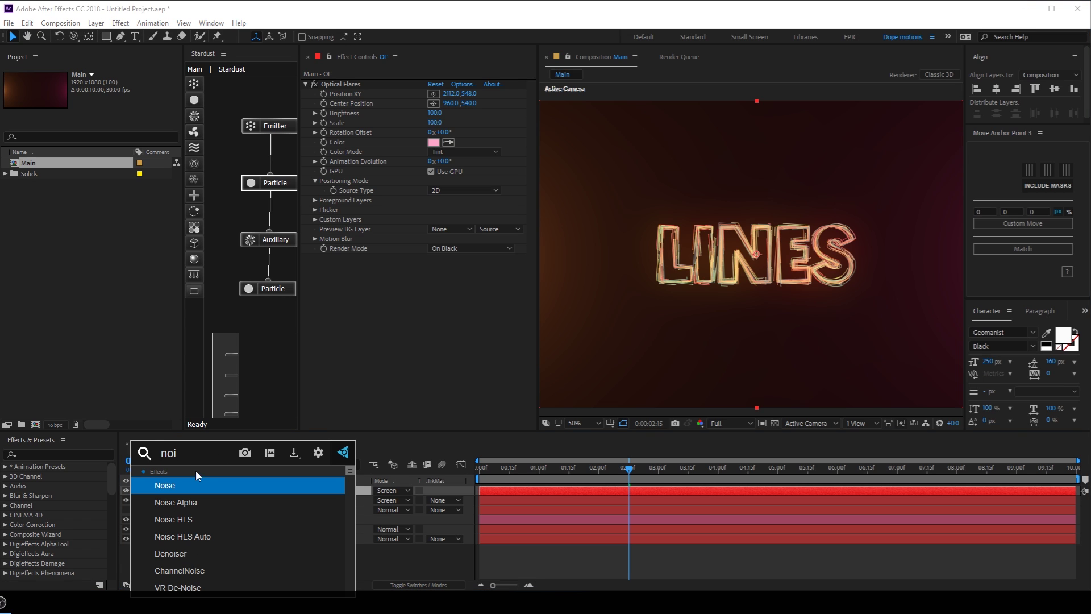
{"action": "left_click", "coordinate": [205, 484]}
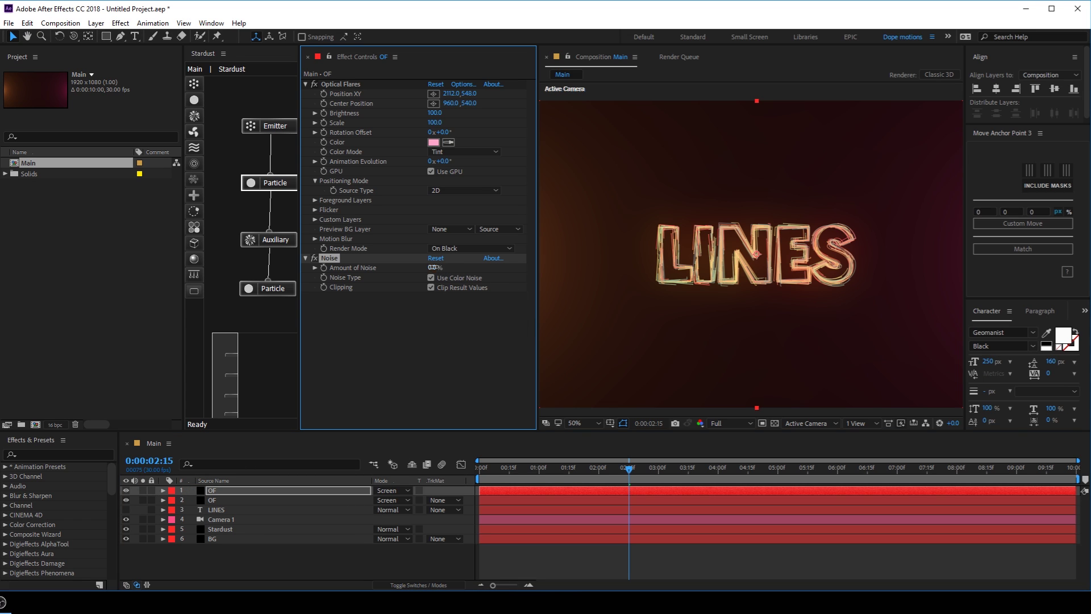
{"action": "left_click_drag", "start_coordinate": [433, 267], "coordinate": [441, 267]}
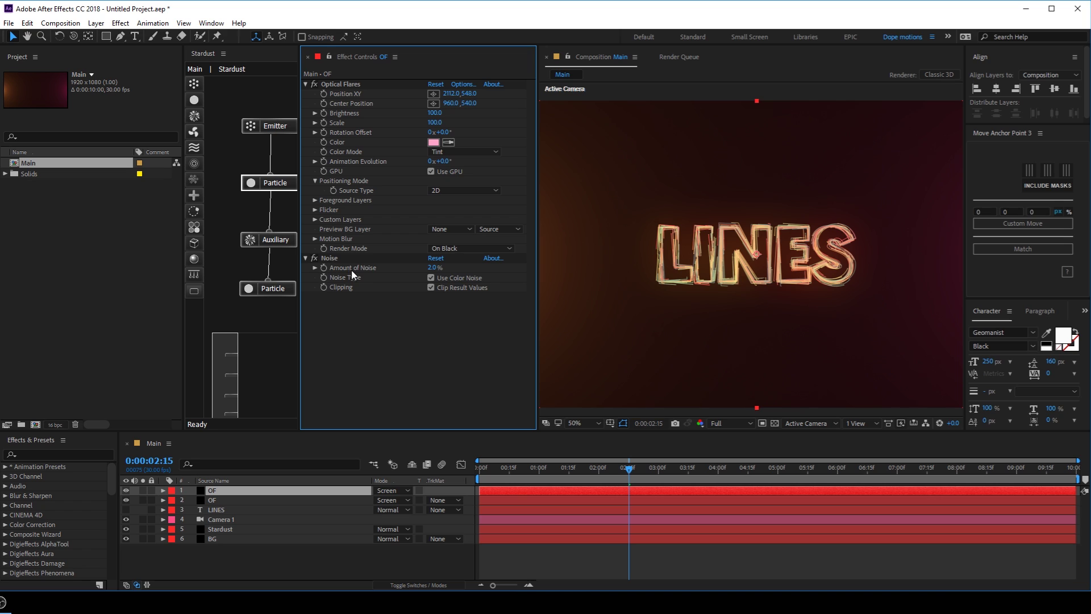
- Copy the Noise effect from the pink OF layer to the orange OF layer
{"action": "left_click", "coordinate": [334, 260]}
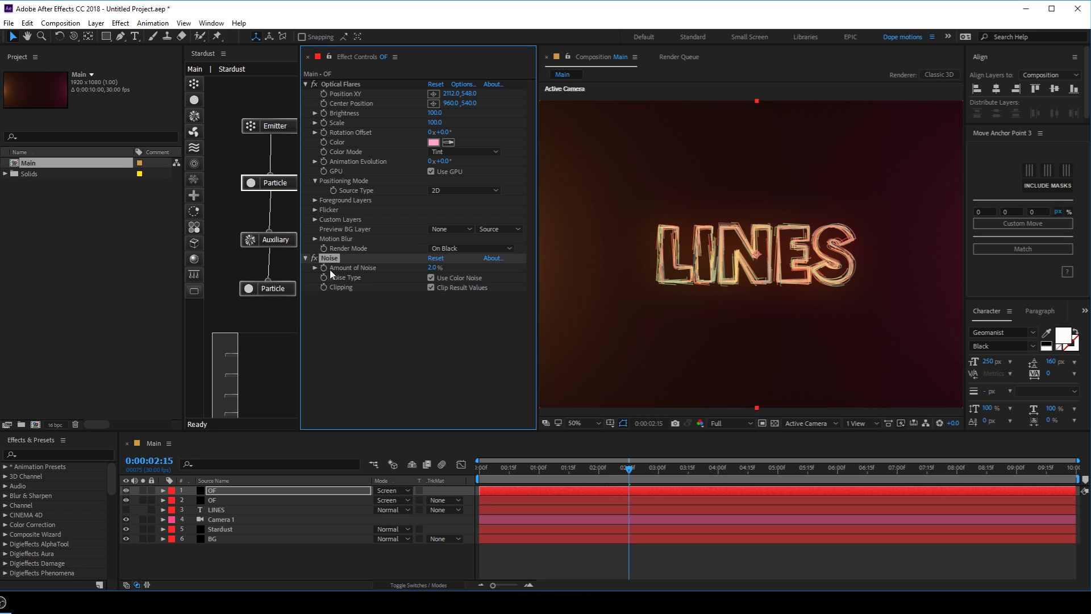
{"action": "left_click", "coordinate": [217, 499]}
{"action": "key", "text": "ctrl+v"}
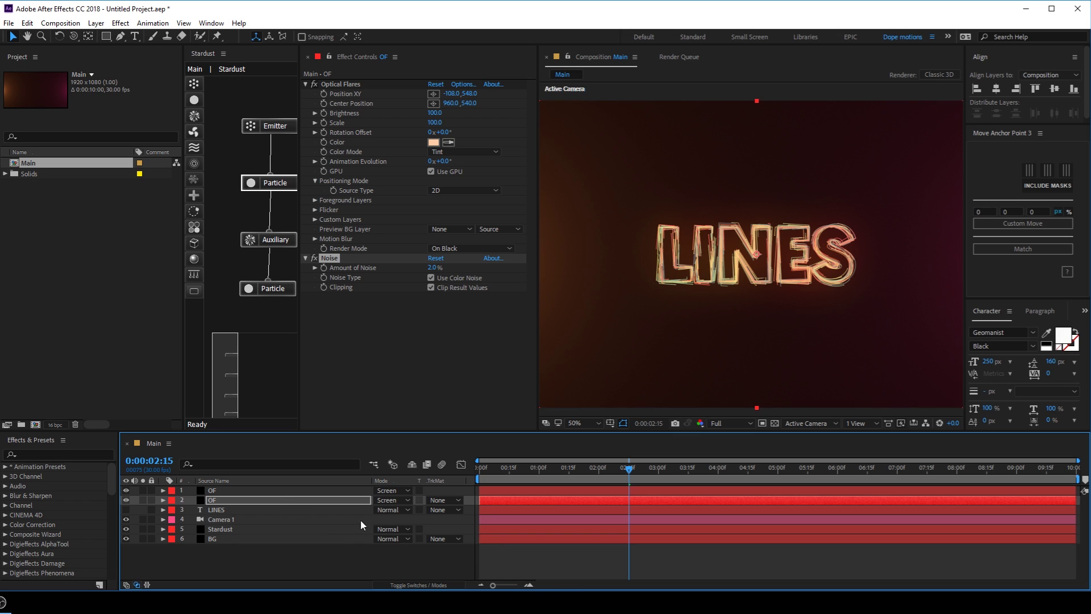
- Widen the composition viewer to show the full frame and check the result at 0:00:01:07
{"action": "left_click", "coordinate": [245, 562]}
{"action": "left_click_drag", "start_coordinate": [538, 301], "coordinate": [429, 308]}
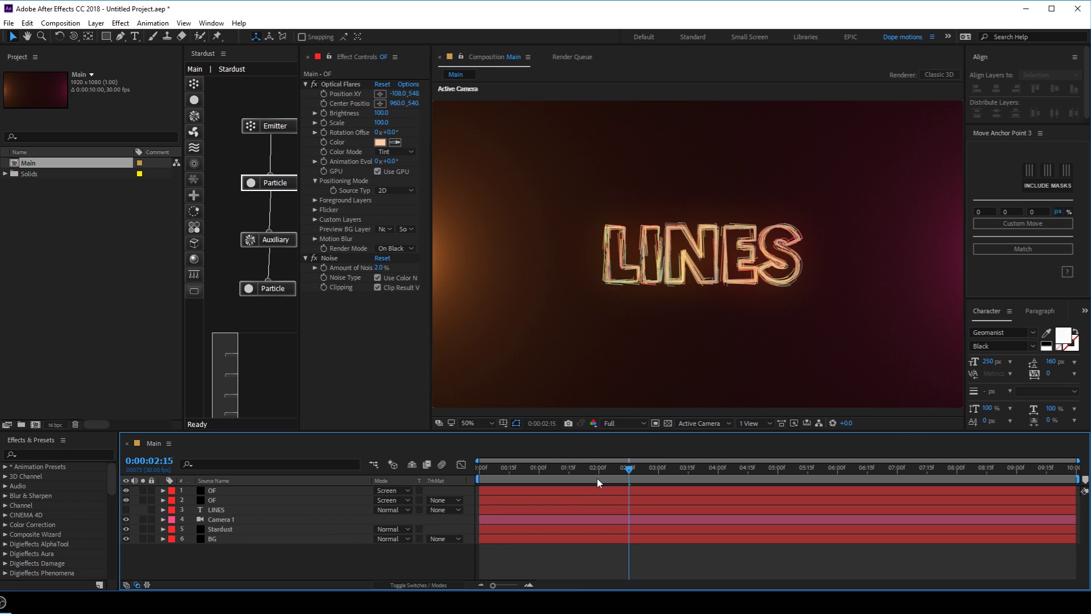
{"action": "left_click", "coordinate": [552, 471]}
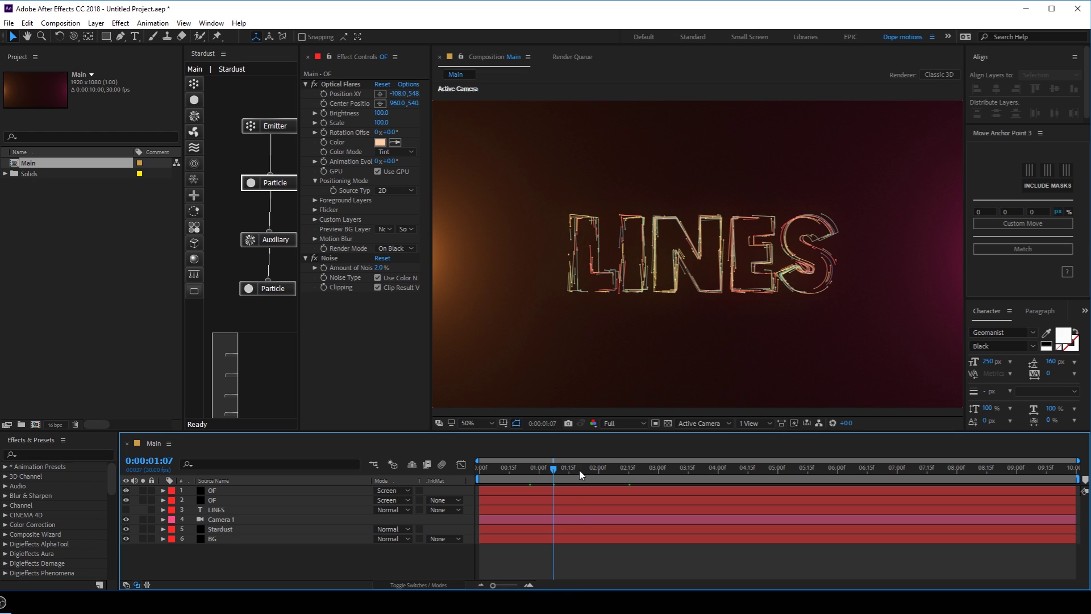
- Check the LINES animation at several points between 0:00:02:07 and 0:00:05:12
{"action": "left_click", "coordinate": [612, 471]}
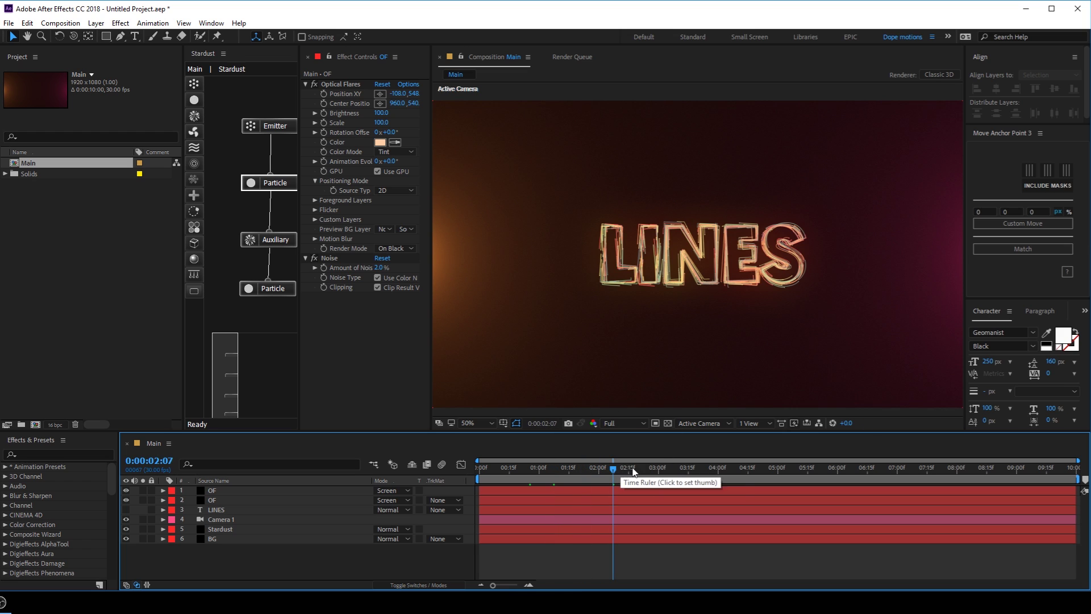
{"action": "left_click", "coordinate": [669, 469]}
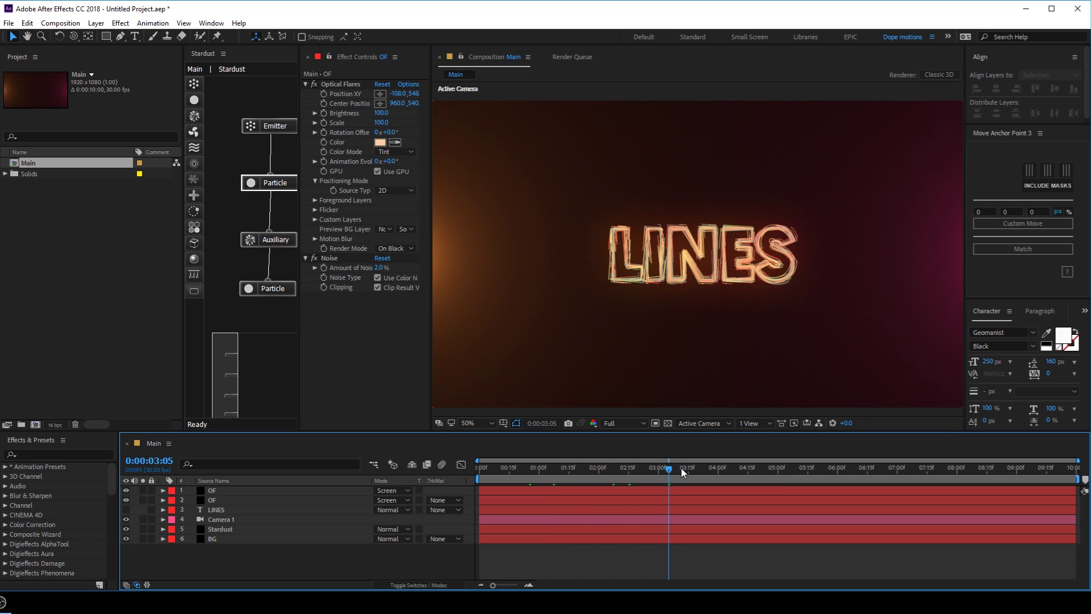
{"action": "left_click", "coordinate": [748, 469]}
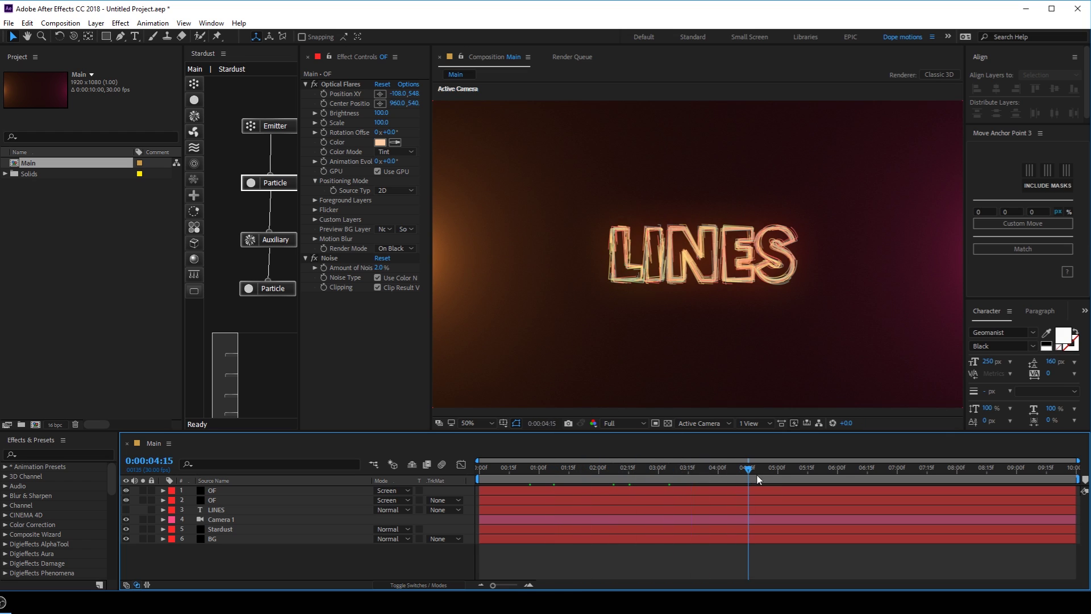
{"action": "left_click", "coordinate": [801, 471]}
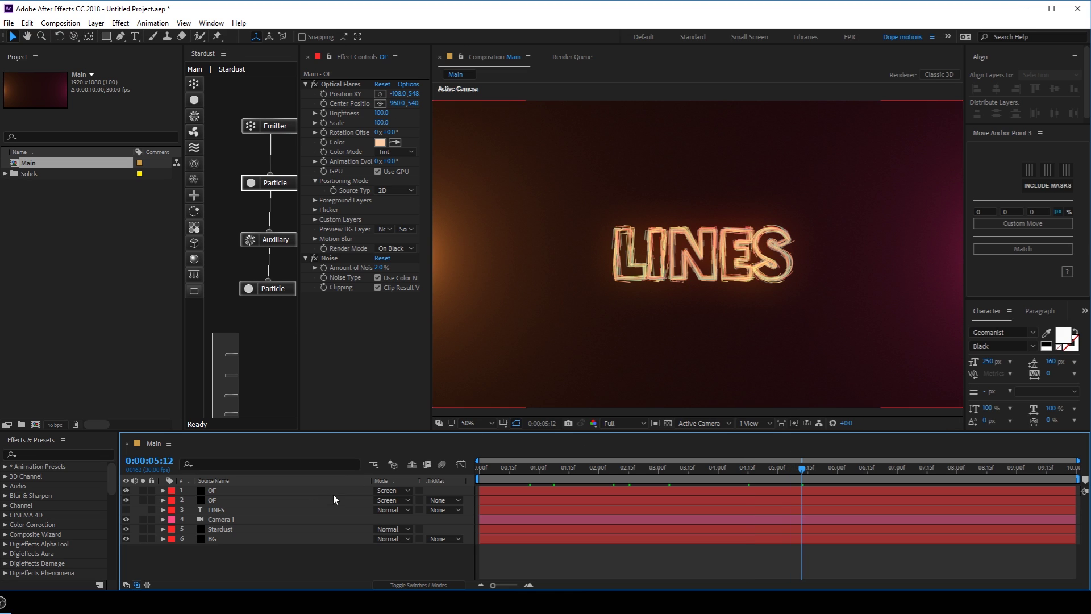
- Add a two-node camera named Camera 2 with the 28mm preset and hide Camera 1
{"action": "right_click", "coordinate": [218, 563]}
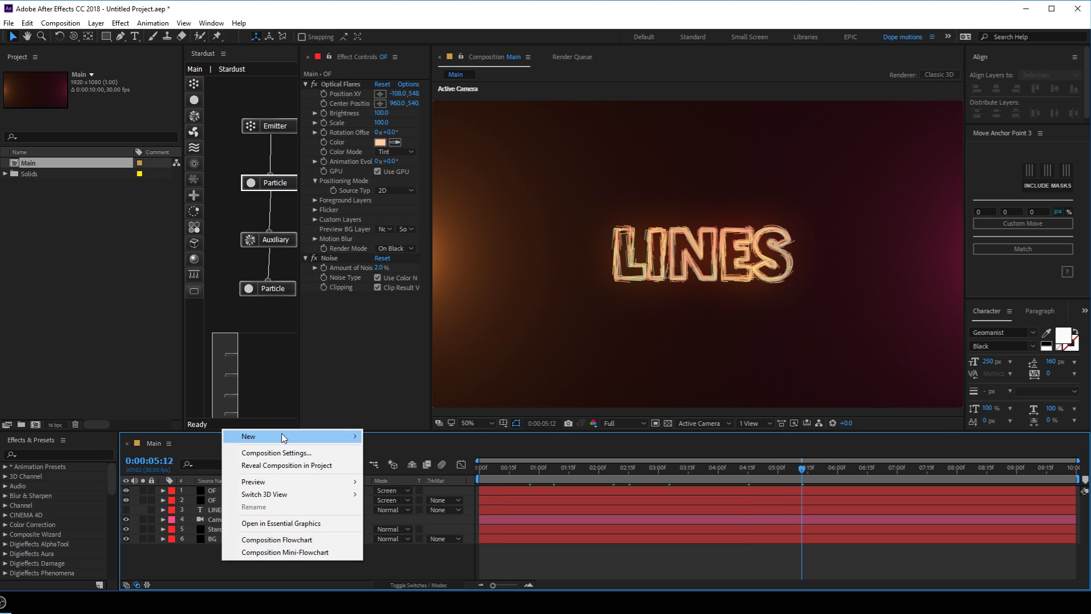
{"action": "mouse_move", "coordinate": [282, 433]}
{"action": "left_click", "coordinate": [400, 492]}
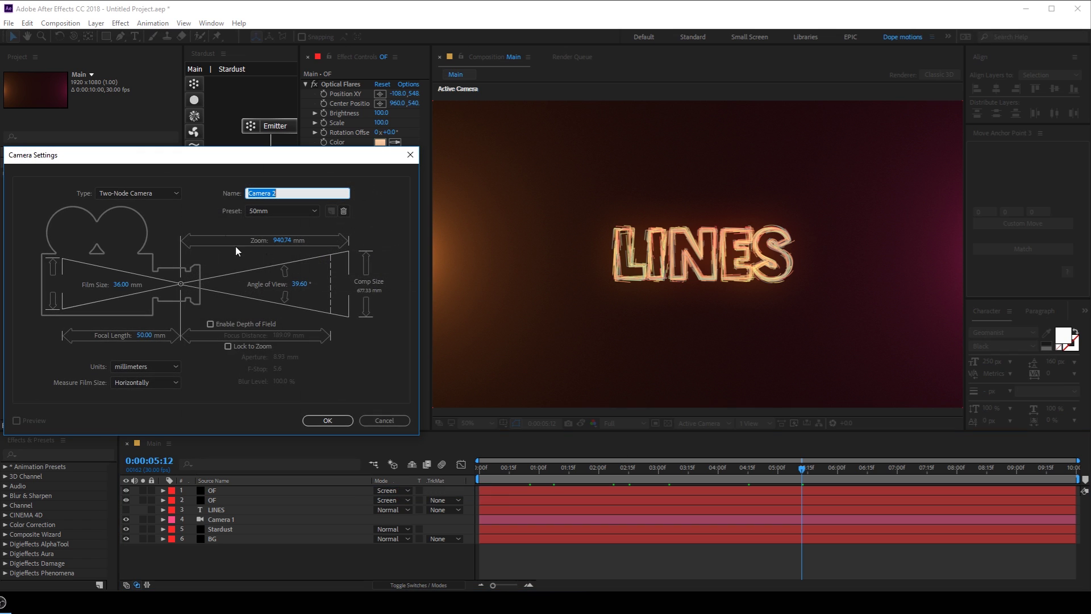
{"action": "left_click_drag", "start_coordinate": [257, 167], "coordinate": [377, 147]}
{"action": "left_click", "coordinate": [388, 190]}
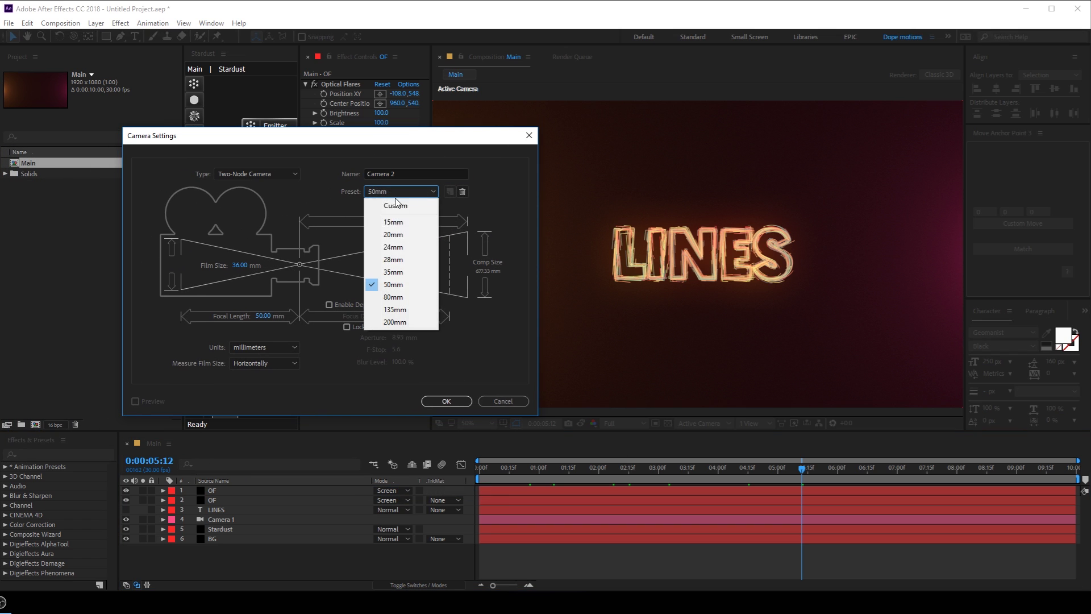
{"action": "left_click", "coordinate": [398, 257]}
{"action": "left_click", "coordinate": [435, 401]}
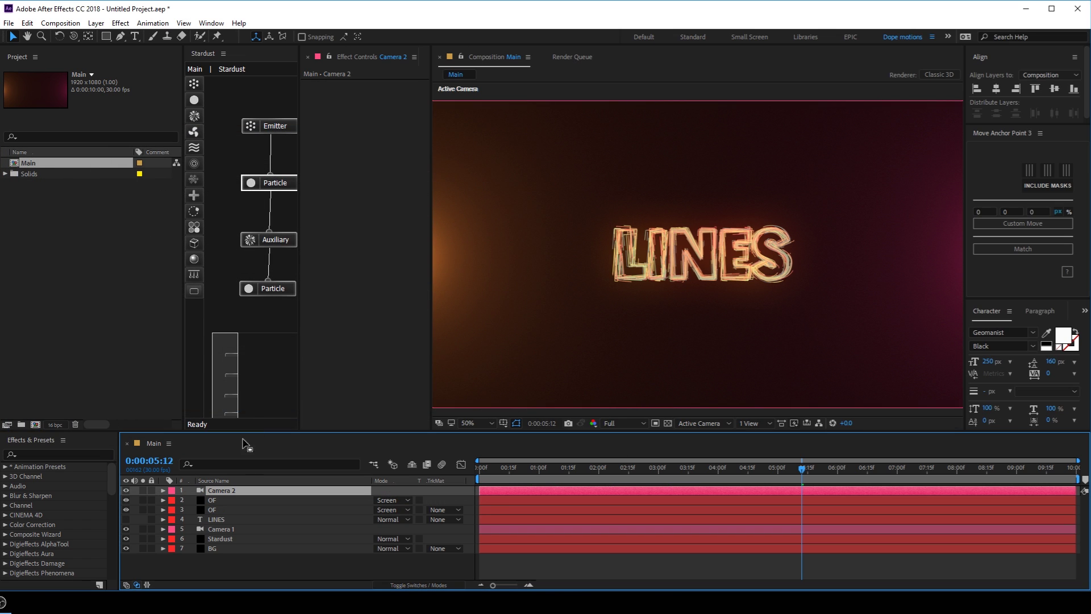
{"action": "left_click", "coordinate": [126, 528]}
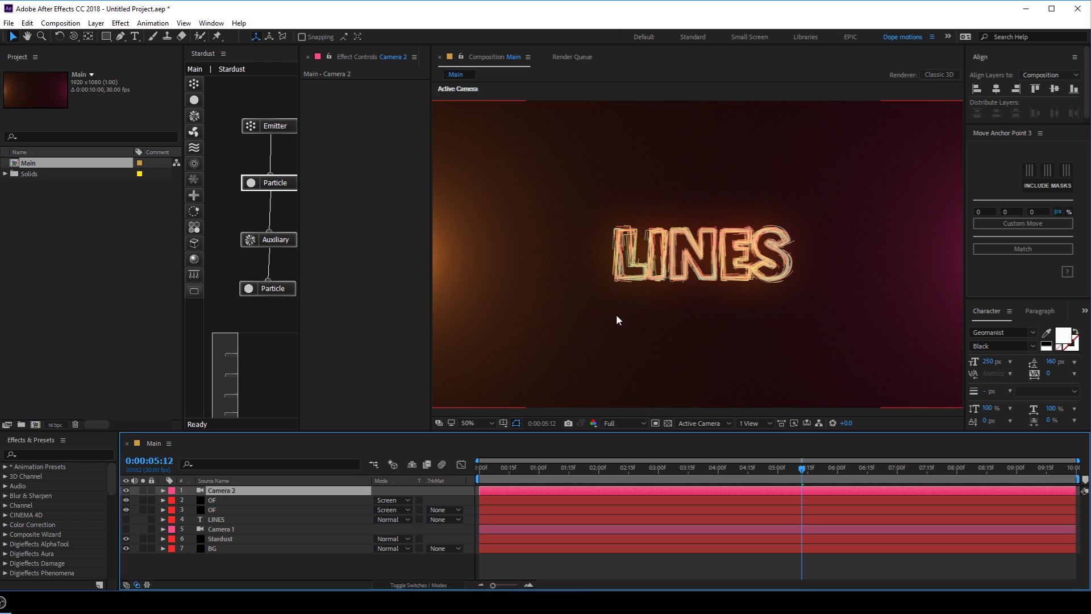
- Orbit, dolly in and shift Camera 2 to frame the LINES text close up from an angle
{"action": "key", "text": "c"}
{"action": "left_click_drag", "start_coordinate": [704, 262], "coordinate": [697, 263]}
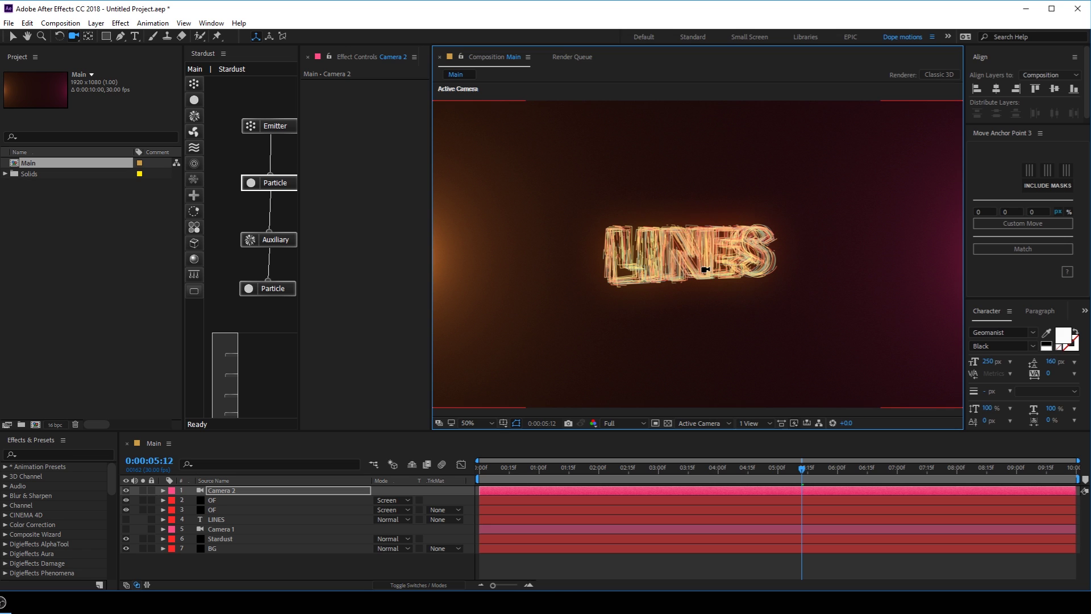
{"action": "key", "text": "c"}
{"action": "key", "text": "c"}
{"action": "left_click_drag", "start_coordinate": [702, 189], "coordinate": [699, 151]}
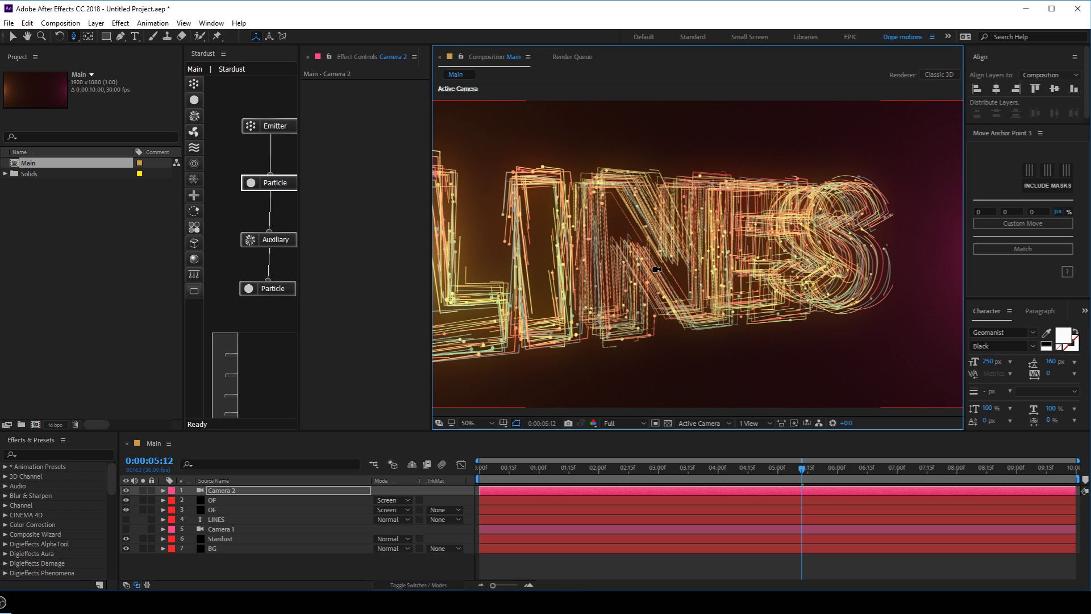
{"action": "key", "text": "c"}
{"action": "key", "text": "c"}
{"action": "key", "text": "c"}
{"action": "left_click_drag", "start_coordinate": [685, 251], "coordinate": [722, 245]}
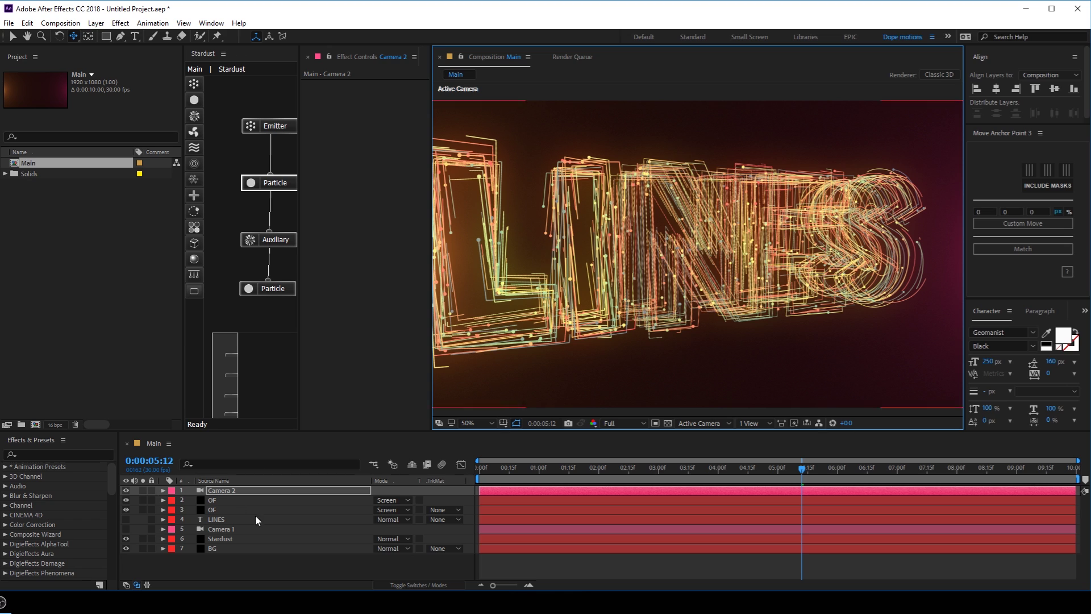
- Turn on Camera 2's depth of field with Focus Distance 509 pixels, Aperture 96.2 pixels and Blur Level 149%
{"action": "left_click", "coordinate": [227, 490]}
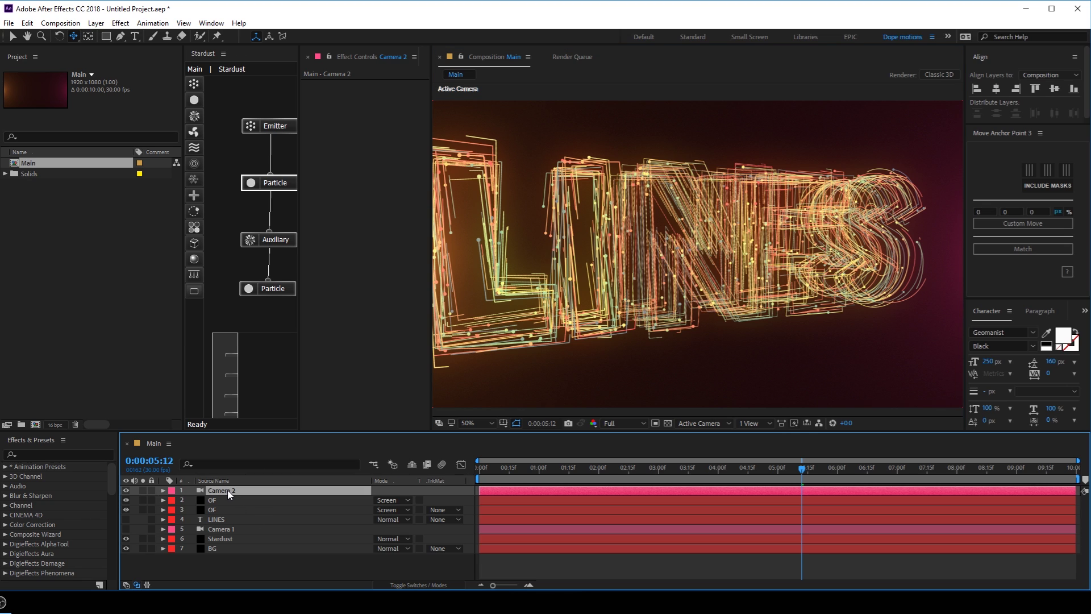
{"action": "key", "text": "a"}
{"action": "key", "text": "a"}
{"action": "left_click", "coordinate": [379, 519]}
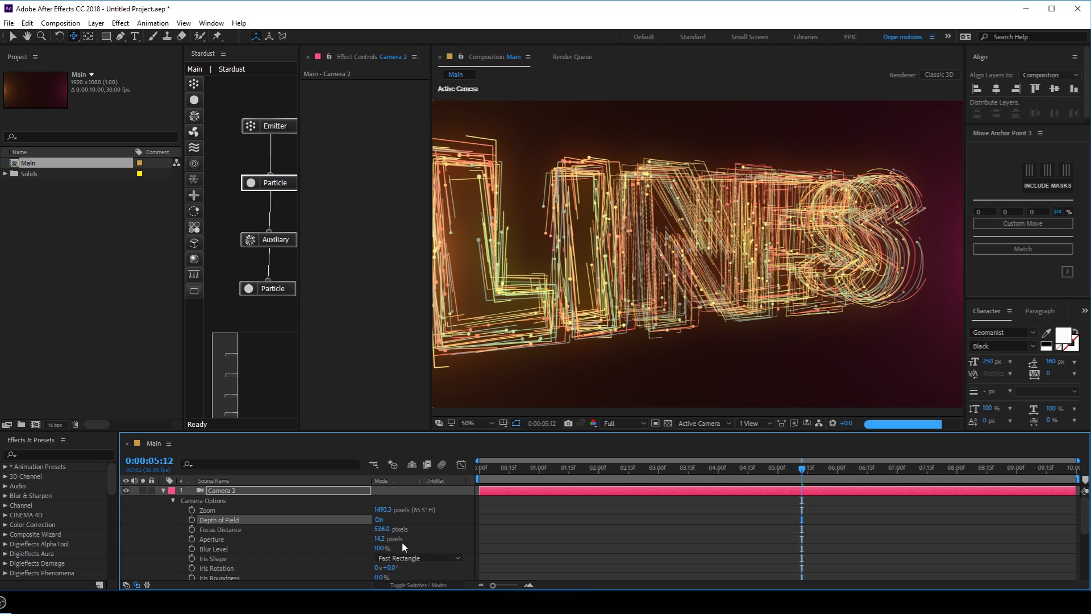
{"action": "mouse_move", "coordinate": [380, 539]}
{"action": "left_mouse_down"}
{"action": "mouse_move", "coordinate": [422, 549]}
{"action": "mouse_move", "coordinate": [340, 530]}
{"action": "mouse_move", "coordinate": [388, 536]}
{"action": "left_mouse_up"}
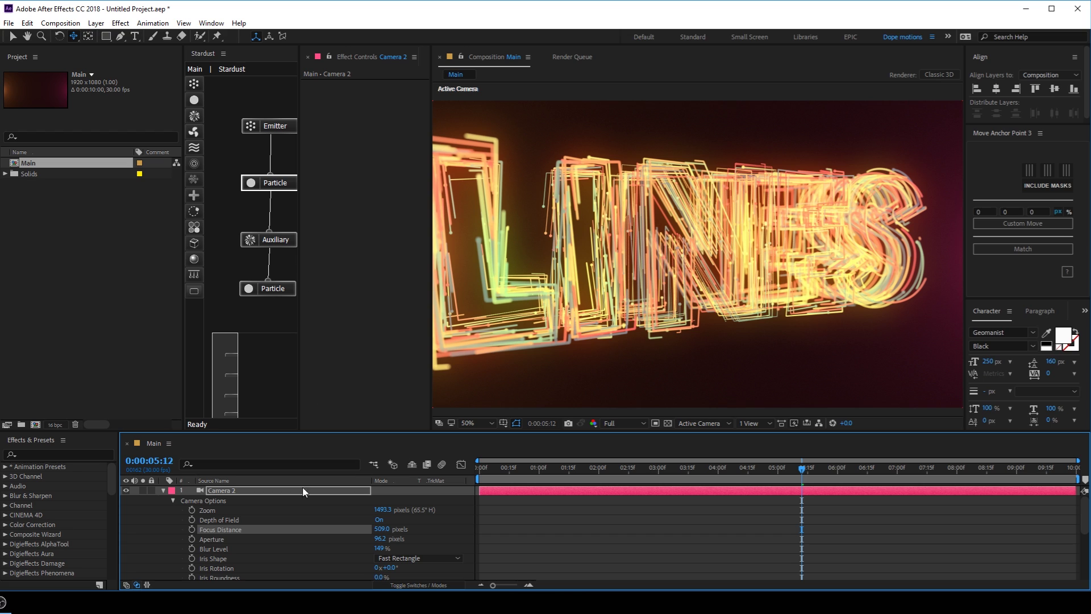
{"action": "left_click", "coordinate": [164, 491]}
- Add an adjustment layer above all other layers and name it CC
{"action": "key", "text": "ctrl+shift+a"}
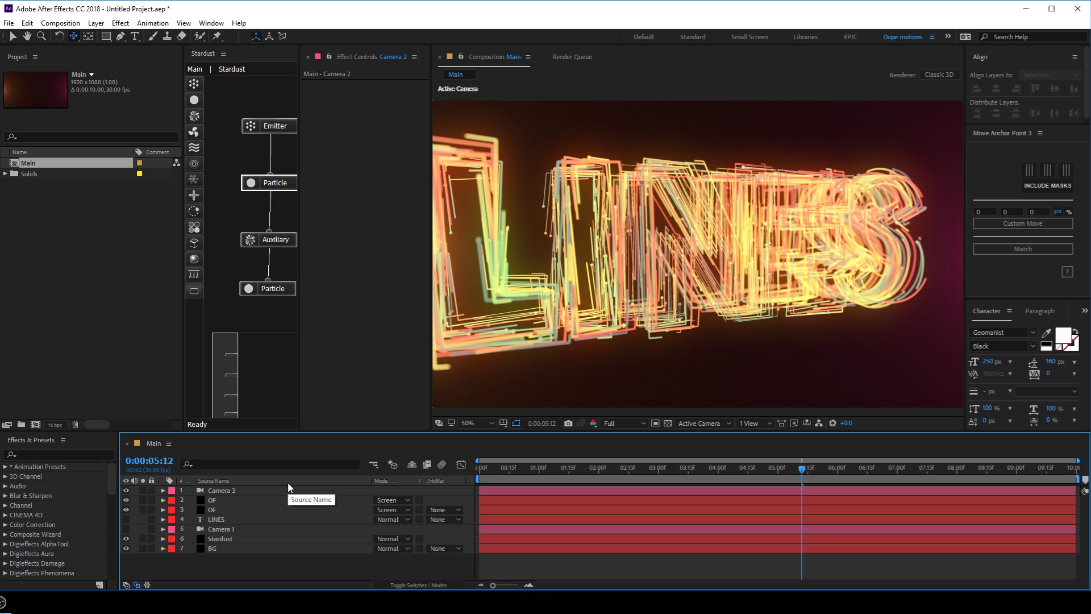
{"action": "key", "text": "ctrl+alt+y"}
{"action": "key", "text": "Return"}
{"action": "type", "text": "C"}
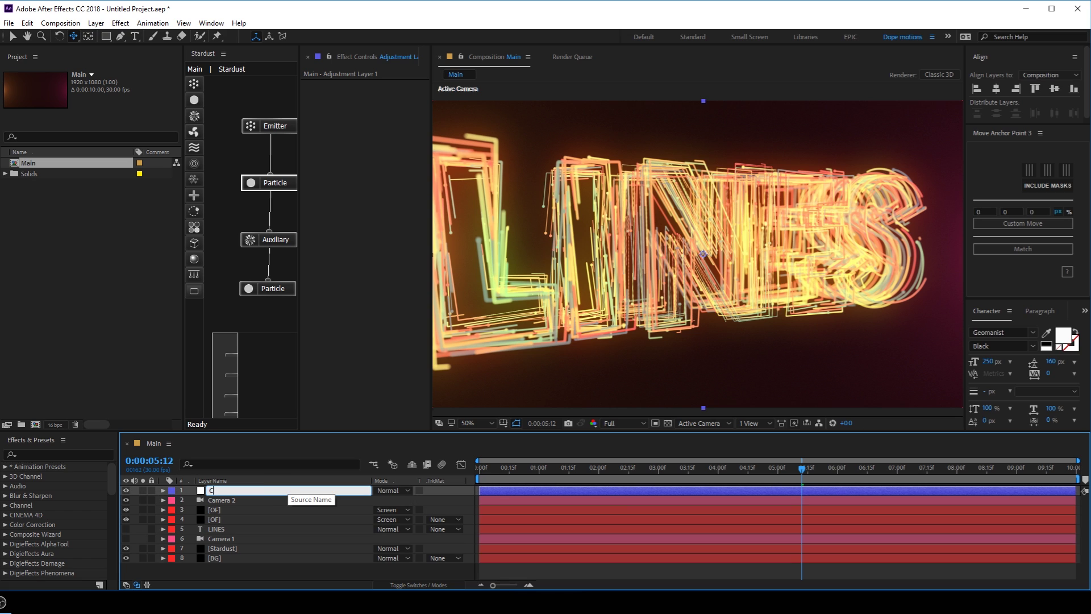
{"action": "type", "text": "C"}
{"action": "key", "text": "Return"}
- Apply the Curves effect to the CC layer and bend the RGB curve slightly downward to darken the shadows and midtones
{"action": "key", "text": "ctrl+space"}
{"action": "type", "text": "c"}
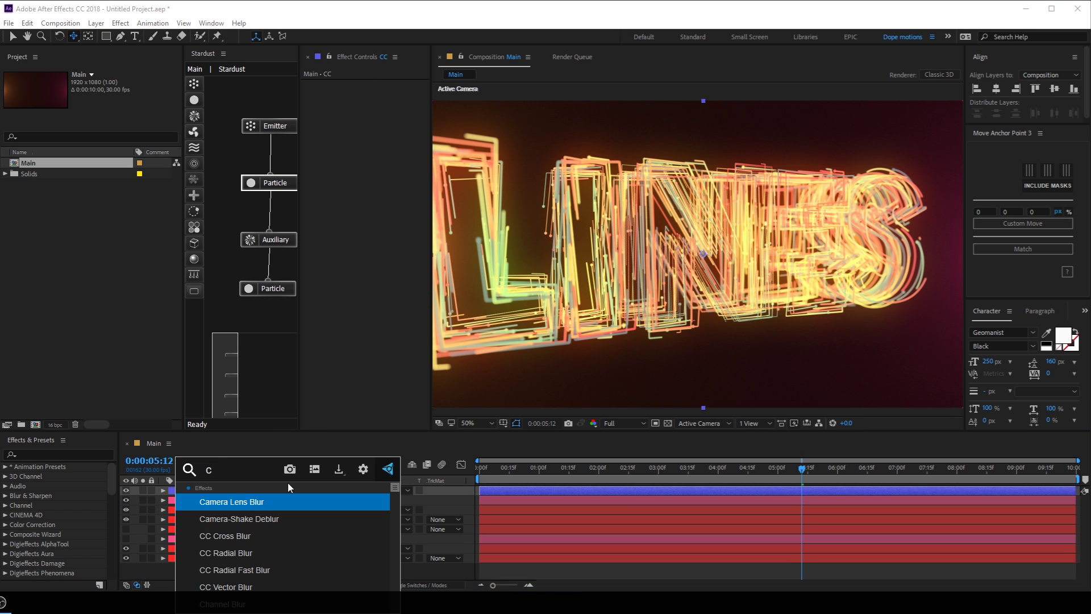
{"action": "type", "text": "urv"}
{"action": "key", "text": "Return"}
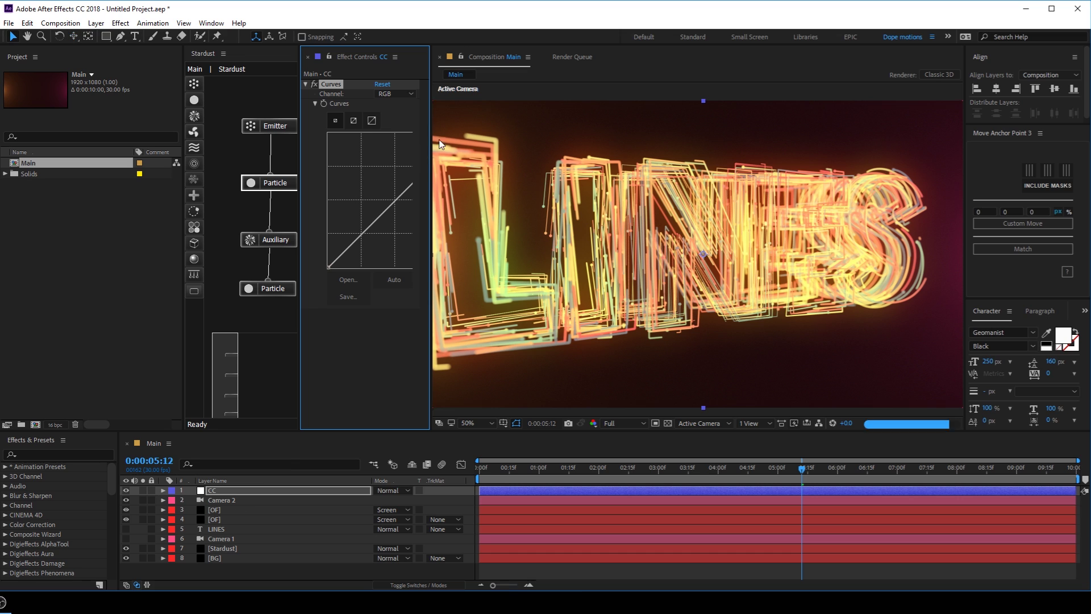
{"action": "left_click_drag", "start_coordinate": [431, 194], "coordinate": [533, 185]}
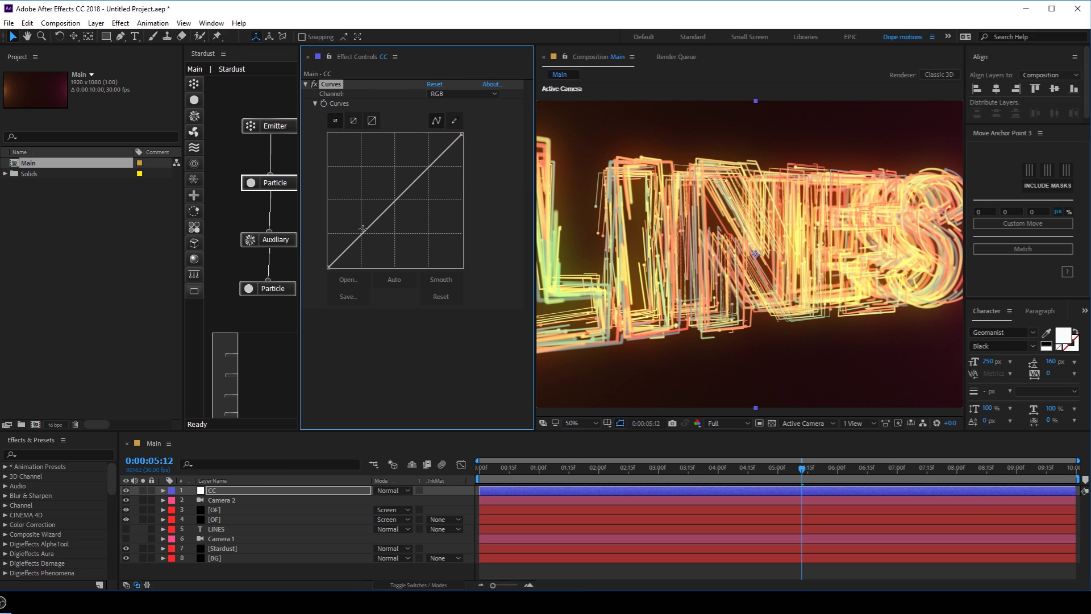
{"action": "left_click_drag", "start_coordinate": [362, 230], "coordinate": [366, 232]}
{"action": "mouse_move", "coordinate": [416, 195]}
{"action": "left_mouse_down"}
{"action": "mouse_move", "coordinate": [419, 182]}
{"action": "mouse_move", "coordinate": [408, 180]}
{"action": "mouse_move", "coordinate": [416, 187]}
{"action": "left_mouse_up"}
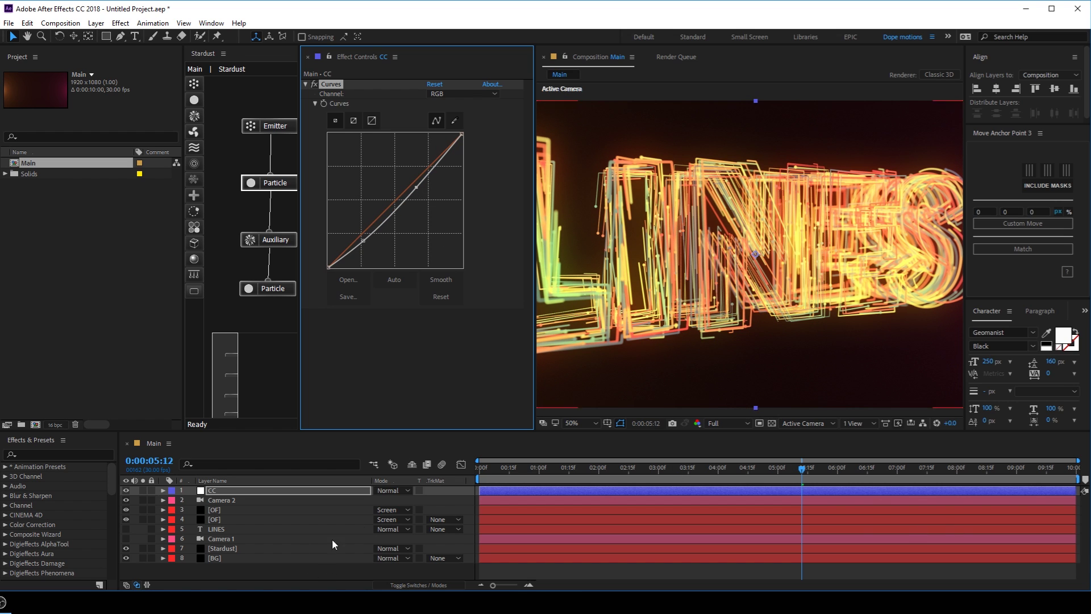
- Maximize the composition viewer and inspect the graded LINES text at 100% magnification
{"action": "scroll", "coordinate": [743, 309], "scroll_direction": "down", "scroll_amount": 1}
{"action": "scroll", "coordinate": [730, 314], "scroll_direction": "up", "scroll_amount": 1}
{"action": "key", "text": "grave"}
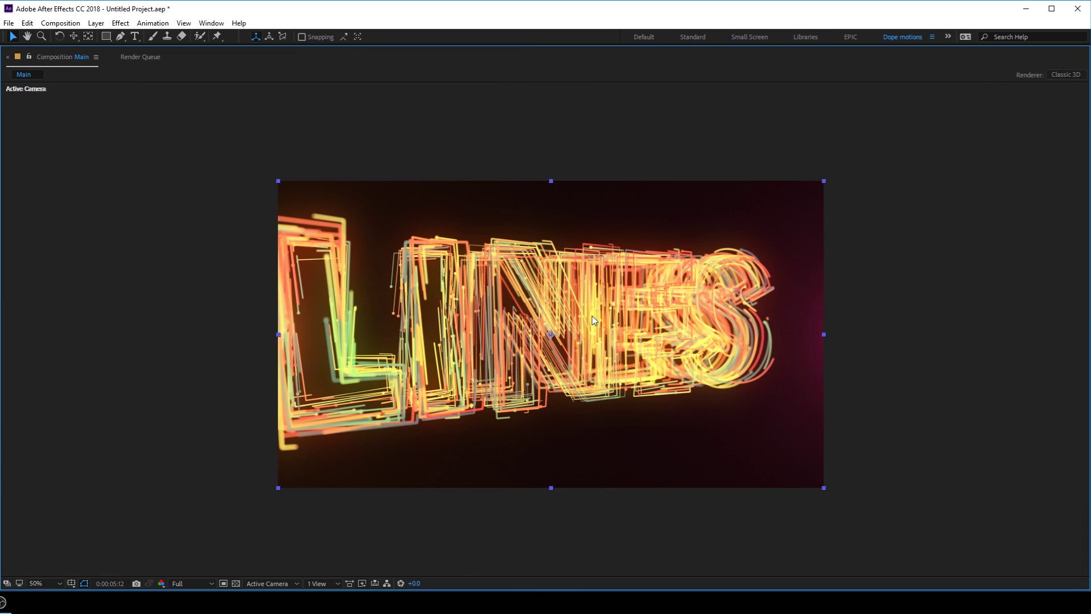
{"action": "key", "text": "slash"}
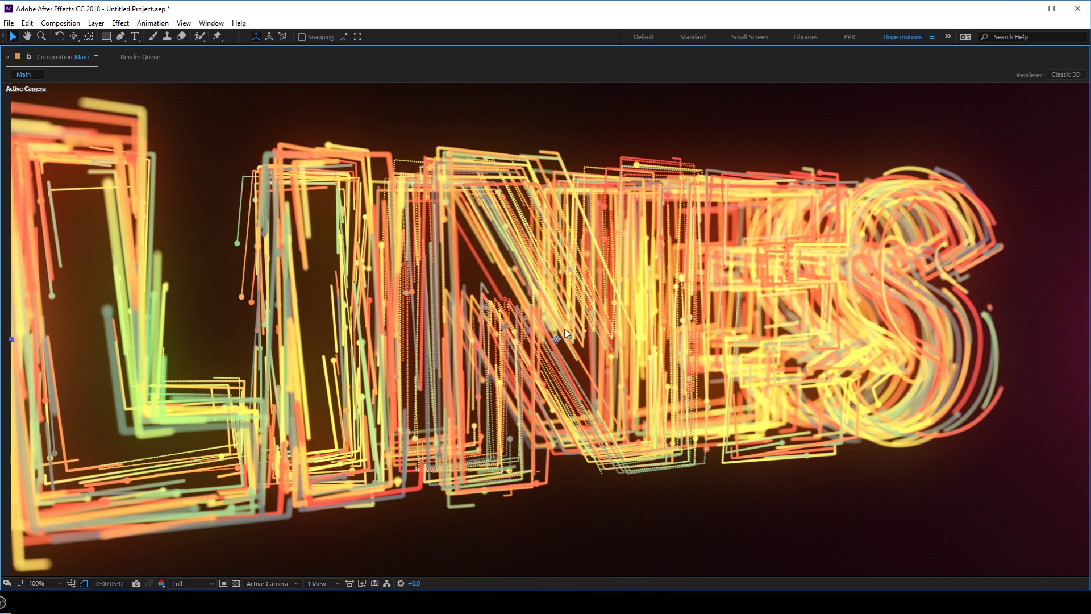